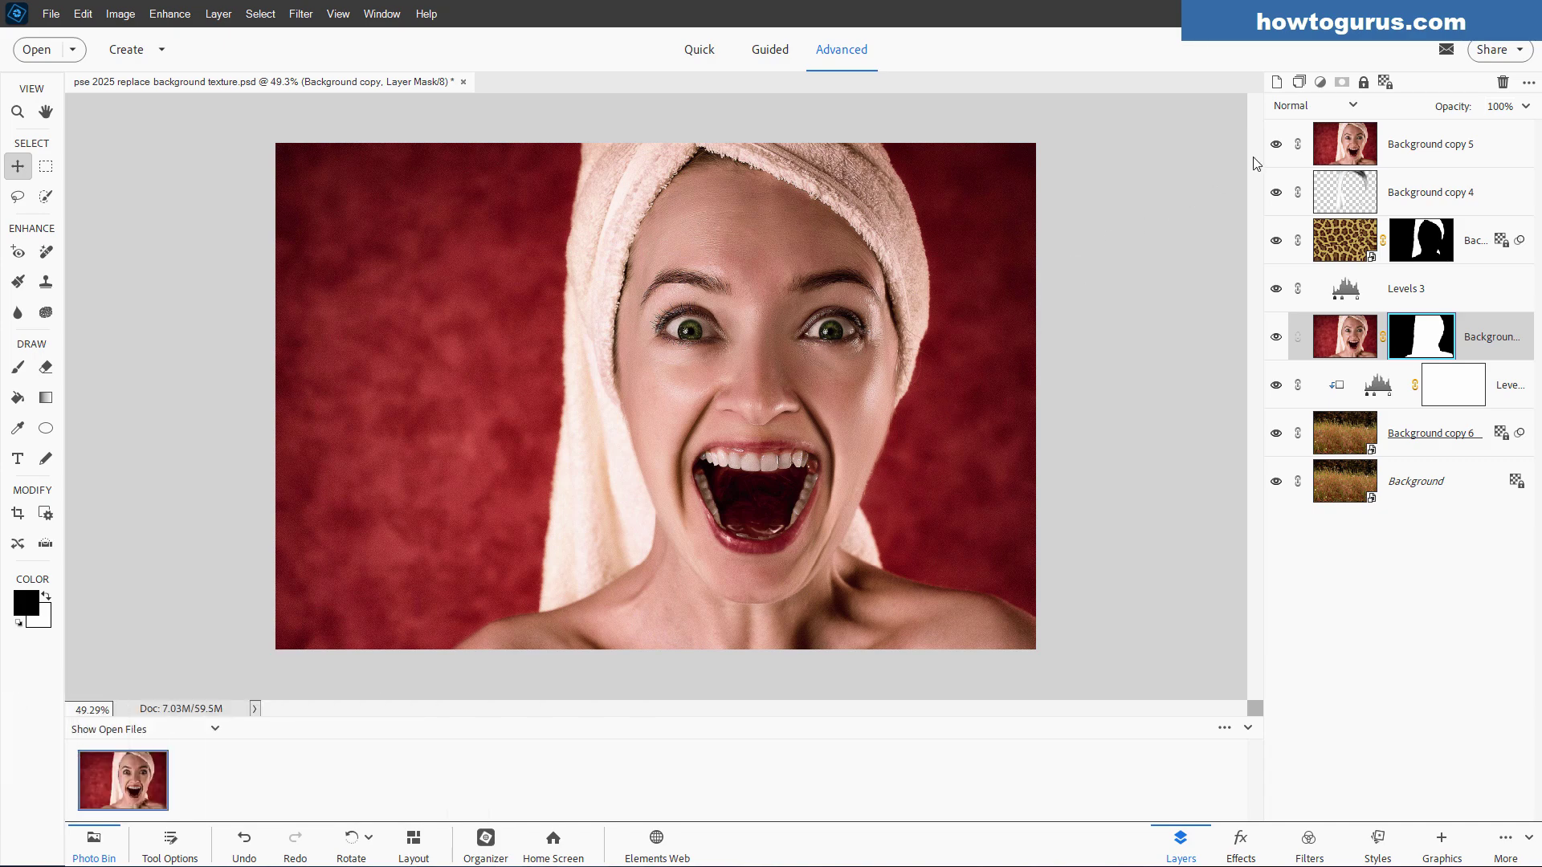
- Hide the red-backdrop Background copy 5 layer to preview the finished grass-and-leopard composite
left_click(1276, 146)
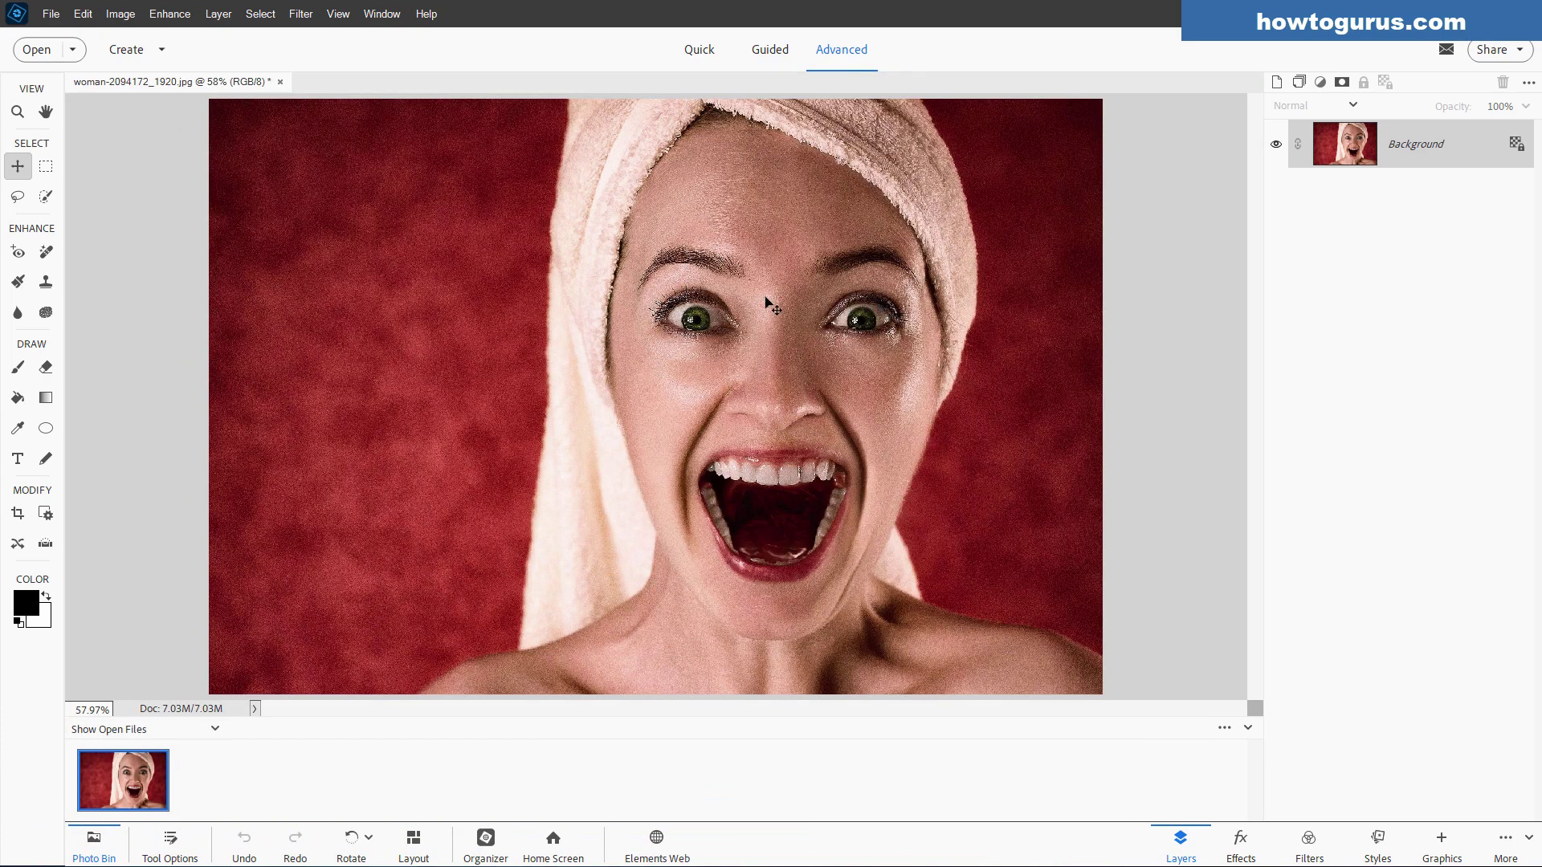
scroll(767, 304, "down", 1)
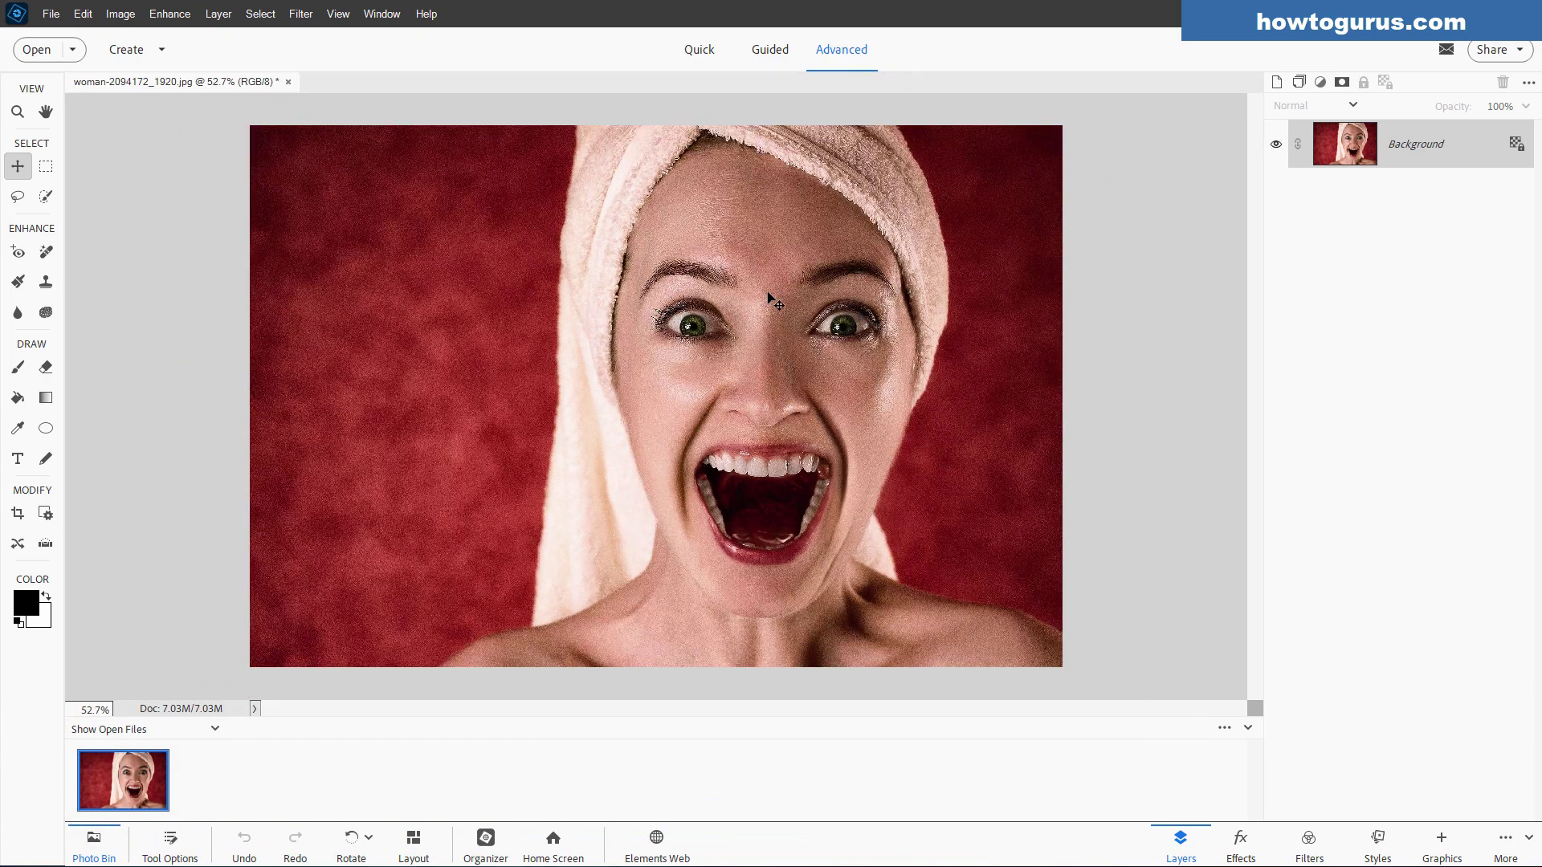
scroll(768, 297, "down", 1)
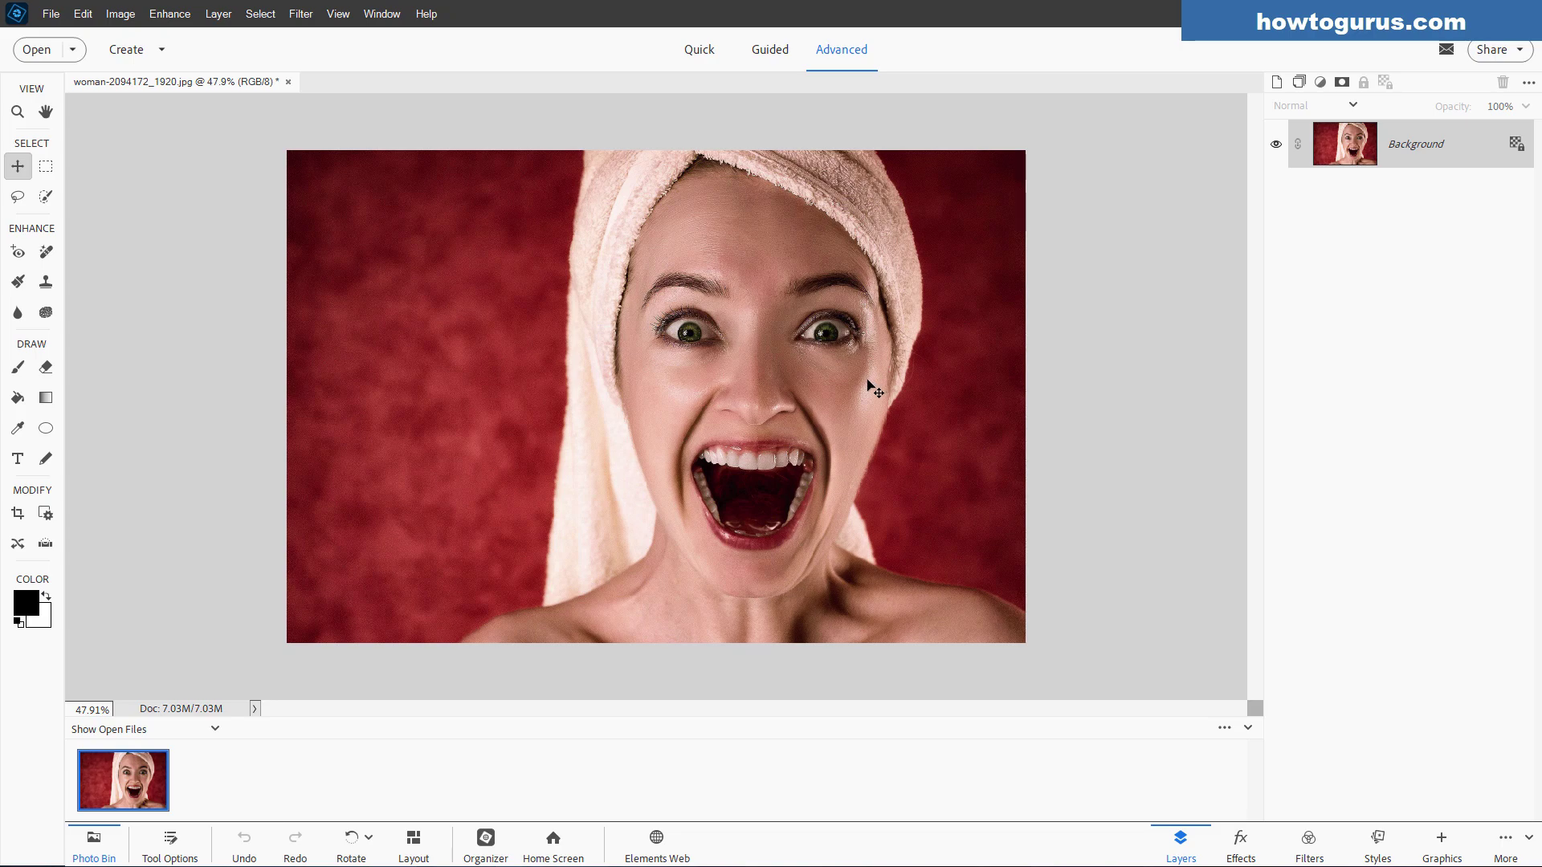
scroll(868, 383, "up", 5)
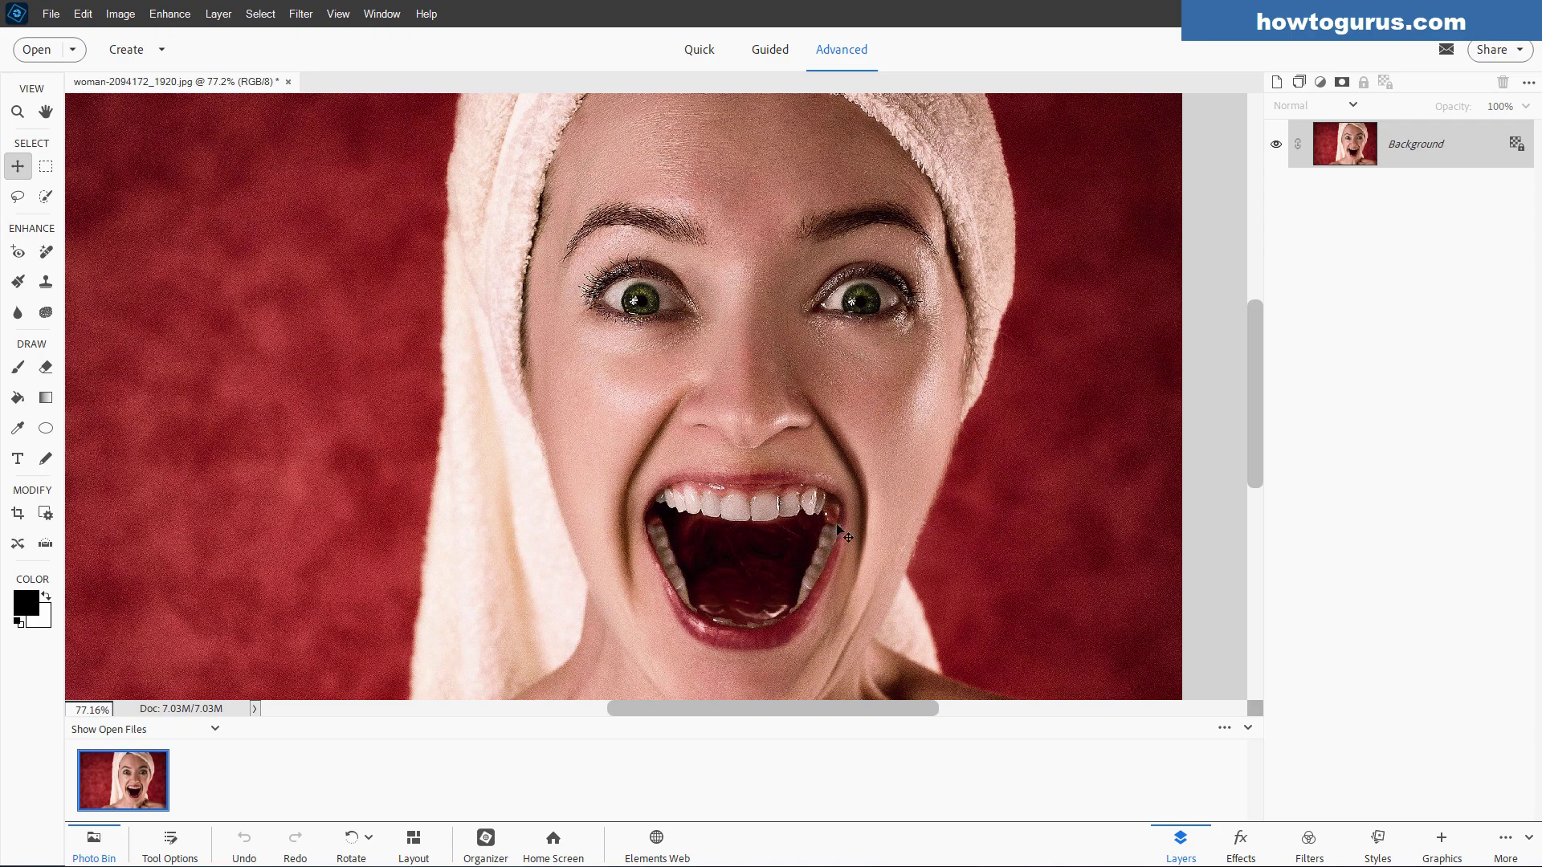
scroll(814, 372, "down", 4)
scroll(791, 337, "up", 3)
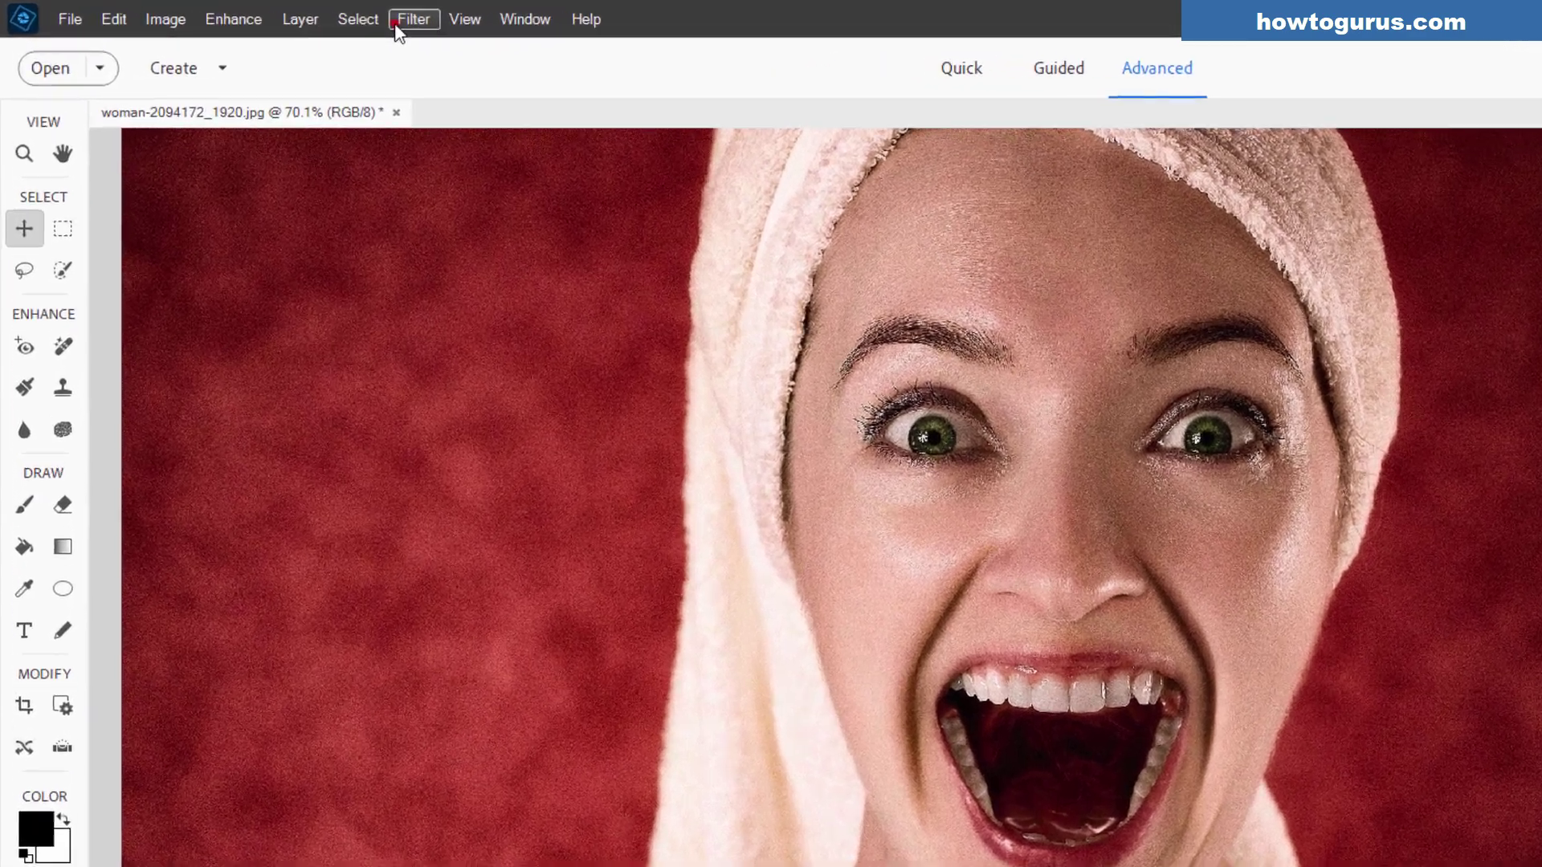
- Apply a Gaussian Blur with a 0.5-pixel radius to the portrait
left_click(299, 14)
mouse_move(484, 200)
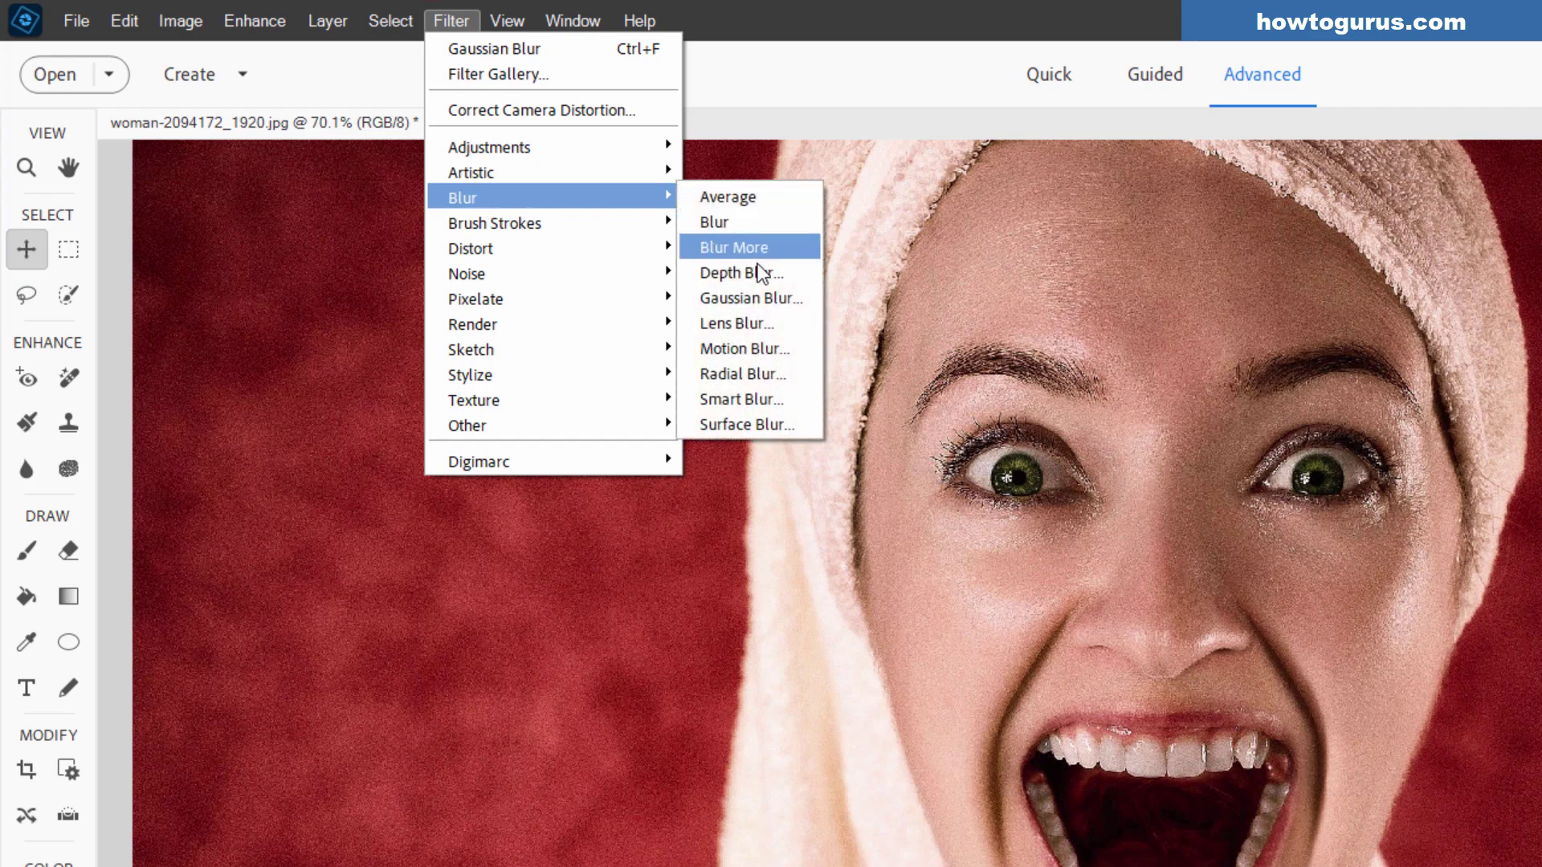
left_click(765, 296)
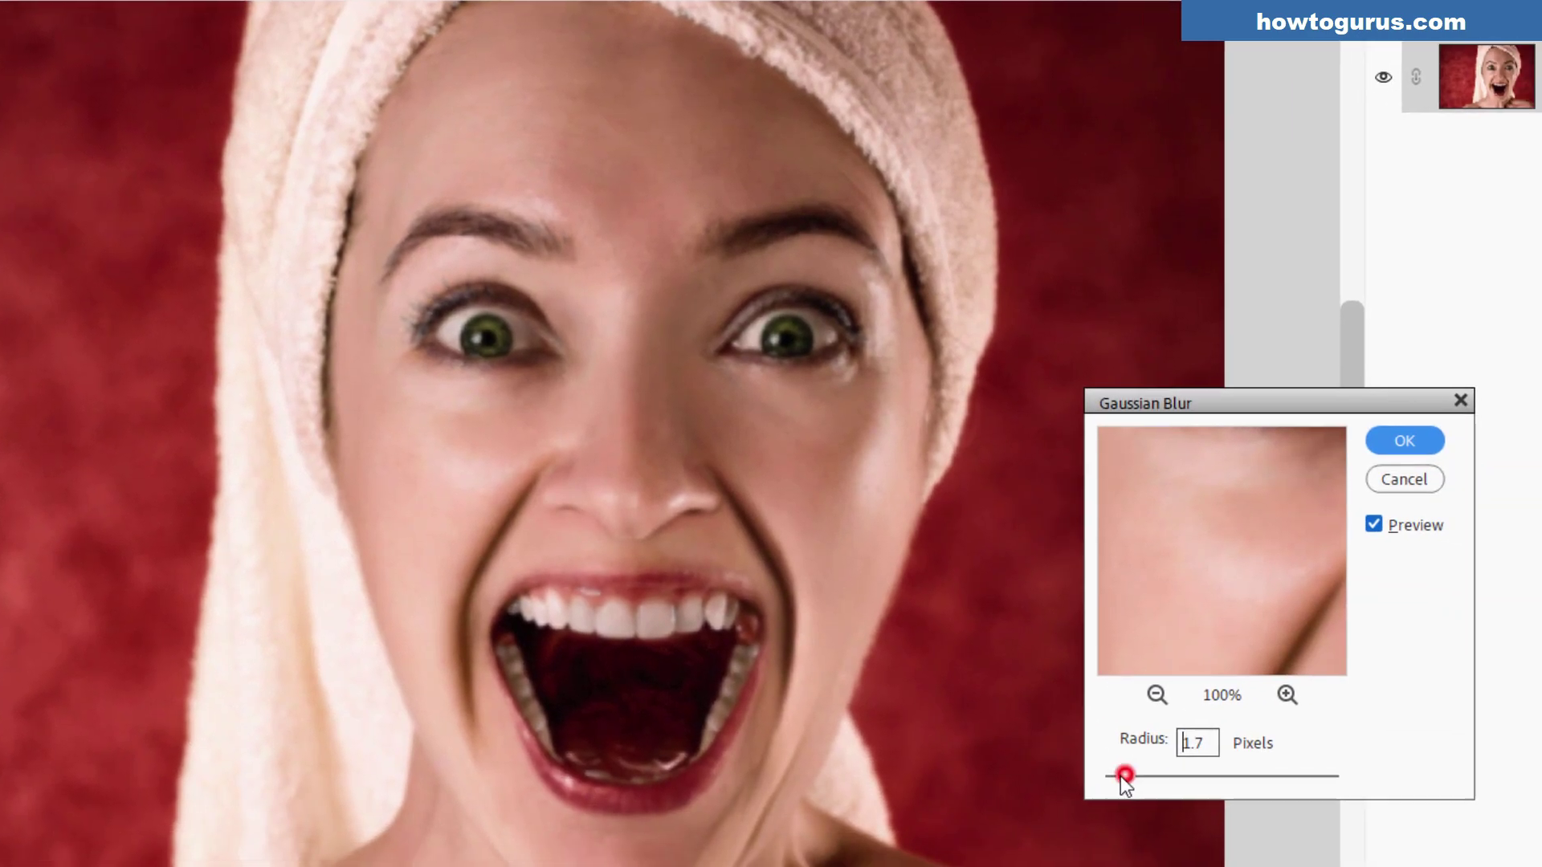
left_click_drag(1120, 776, 1110, 779)
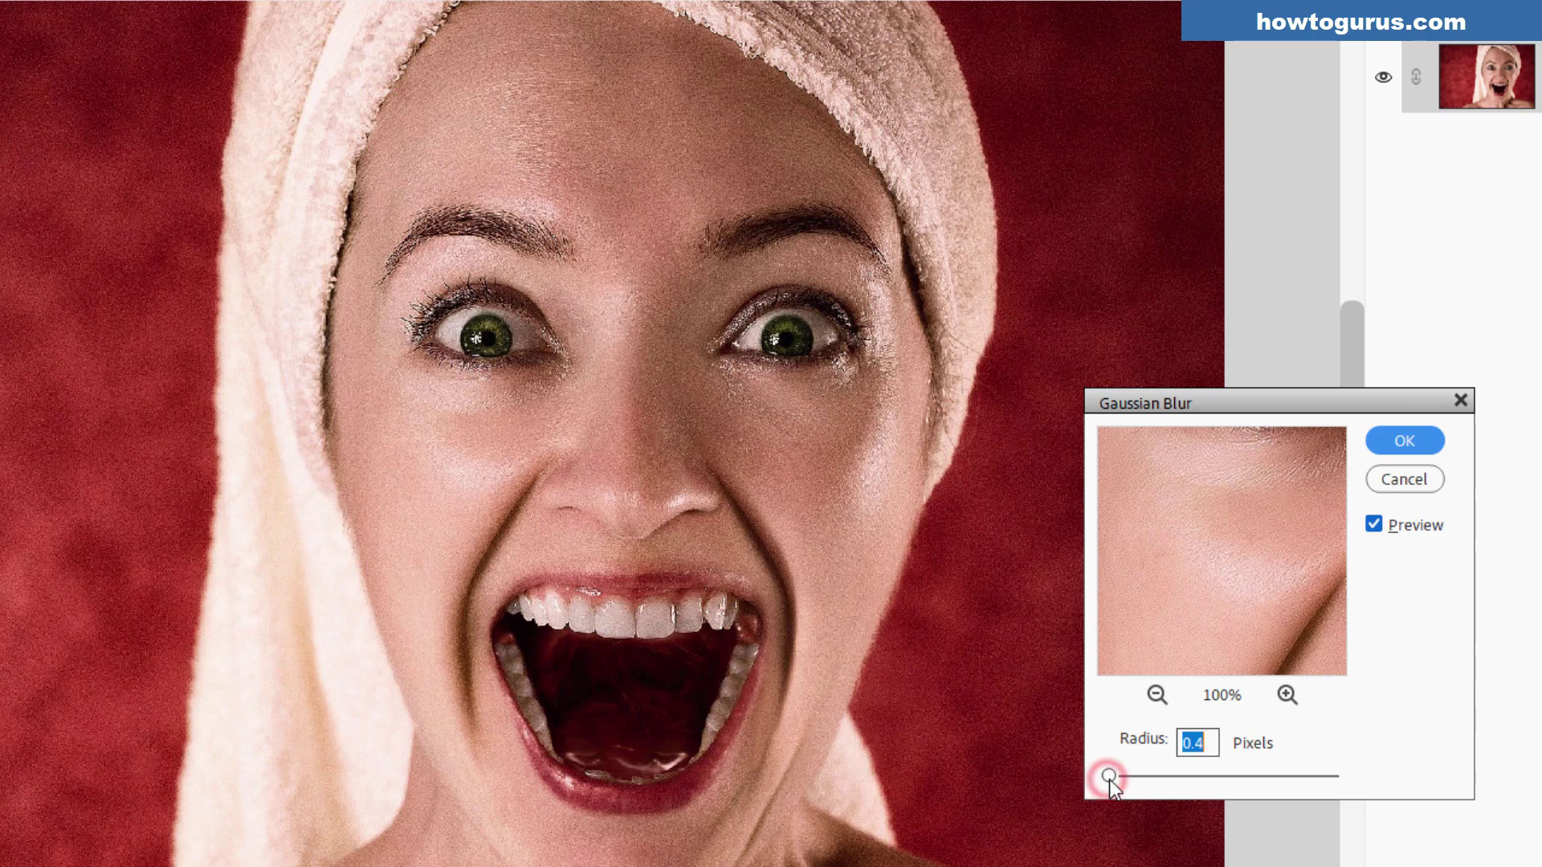
left_click(1213, 743)
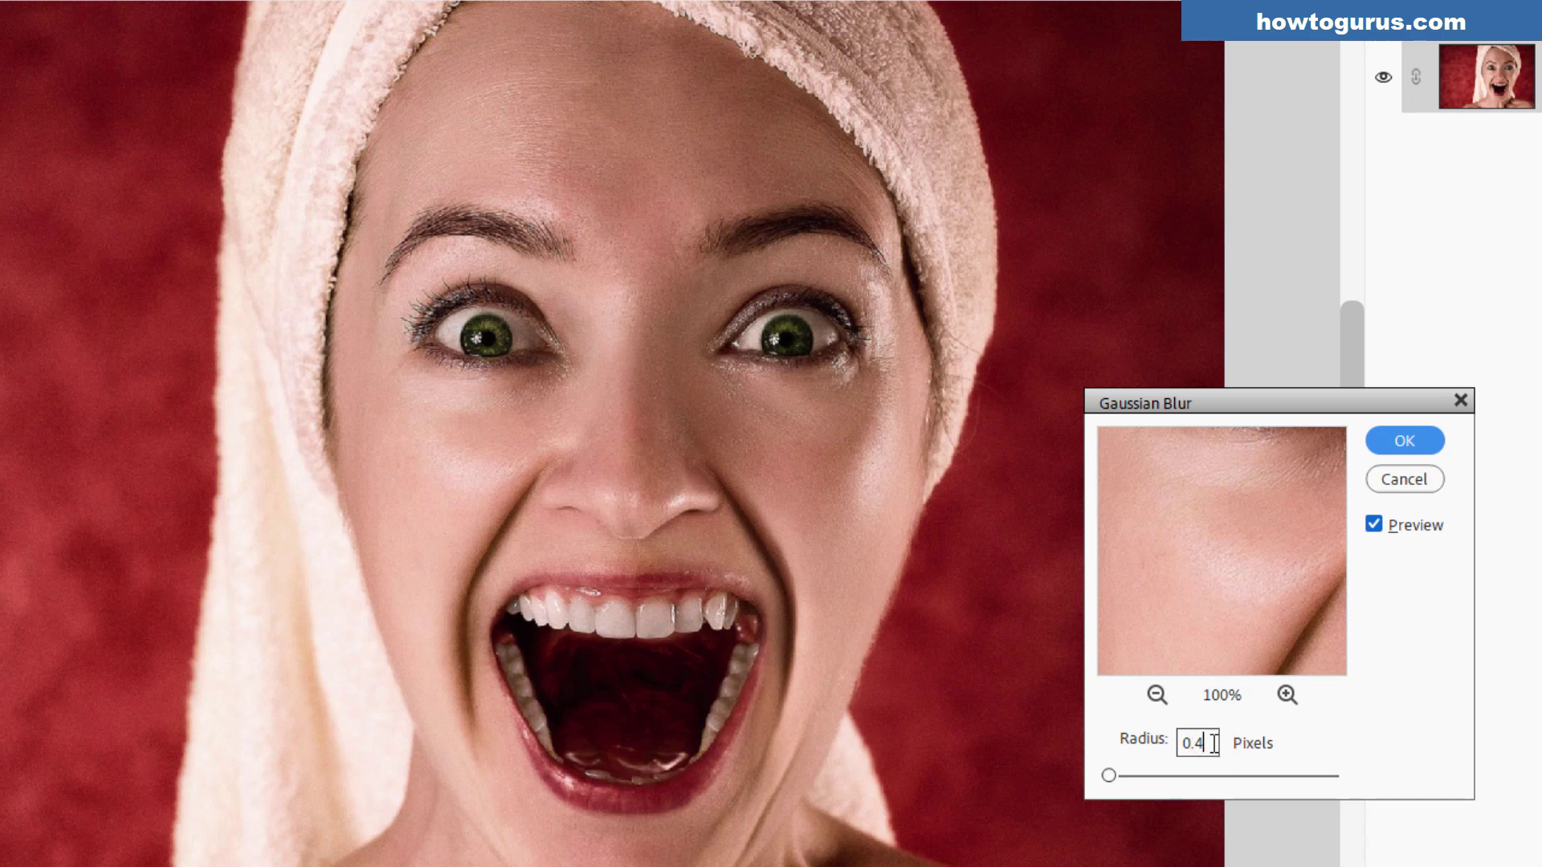
key("Up")
left_click(1390, 442)
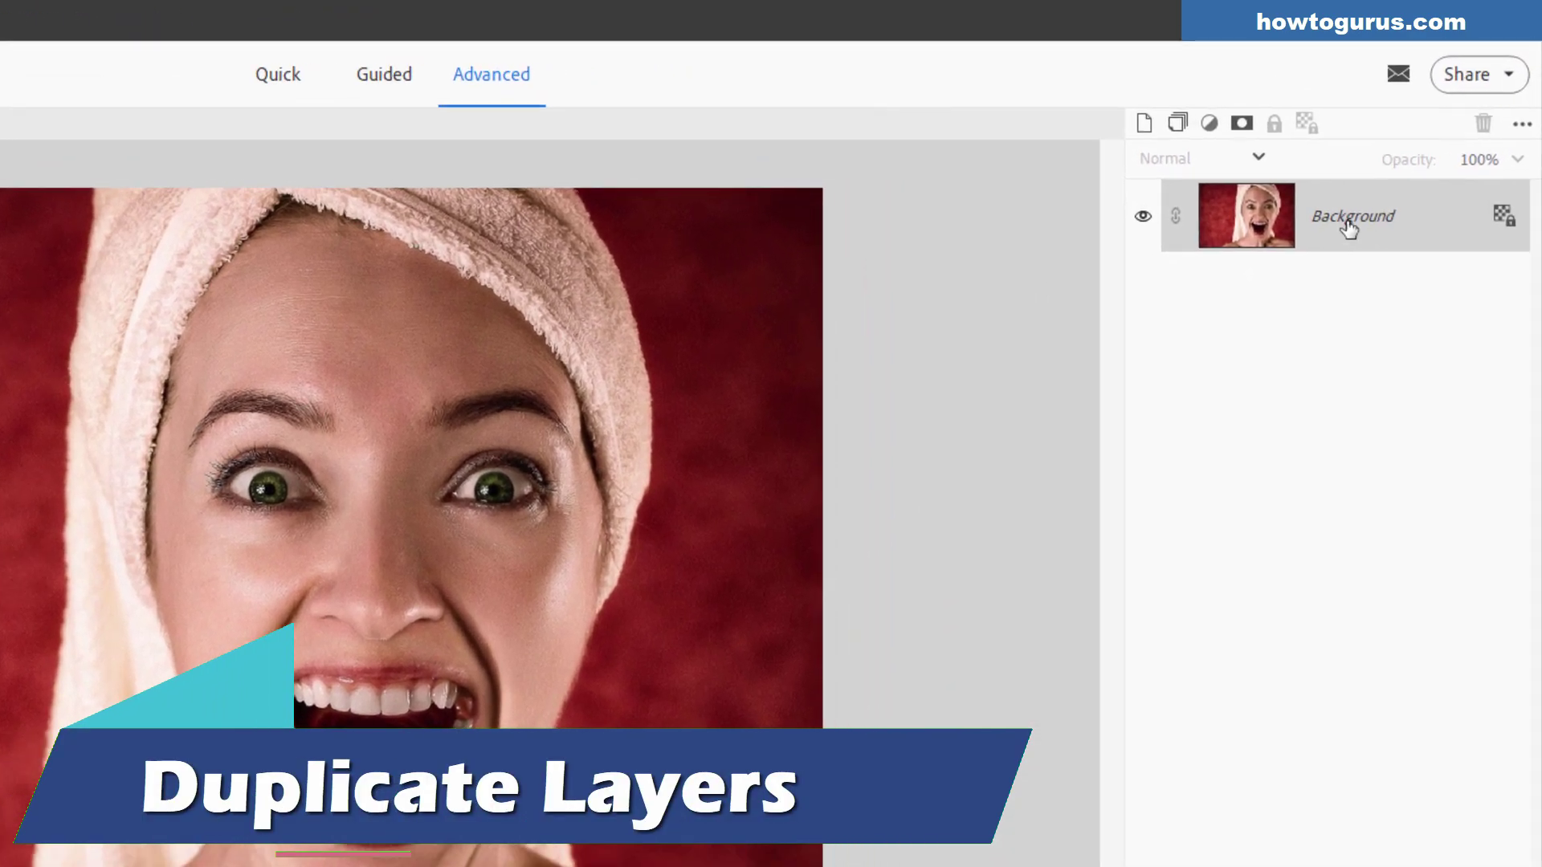
- Duplicate the Background layer twice, creating Background copy and Background copy 2
right_click(1349, 227)
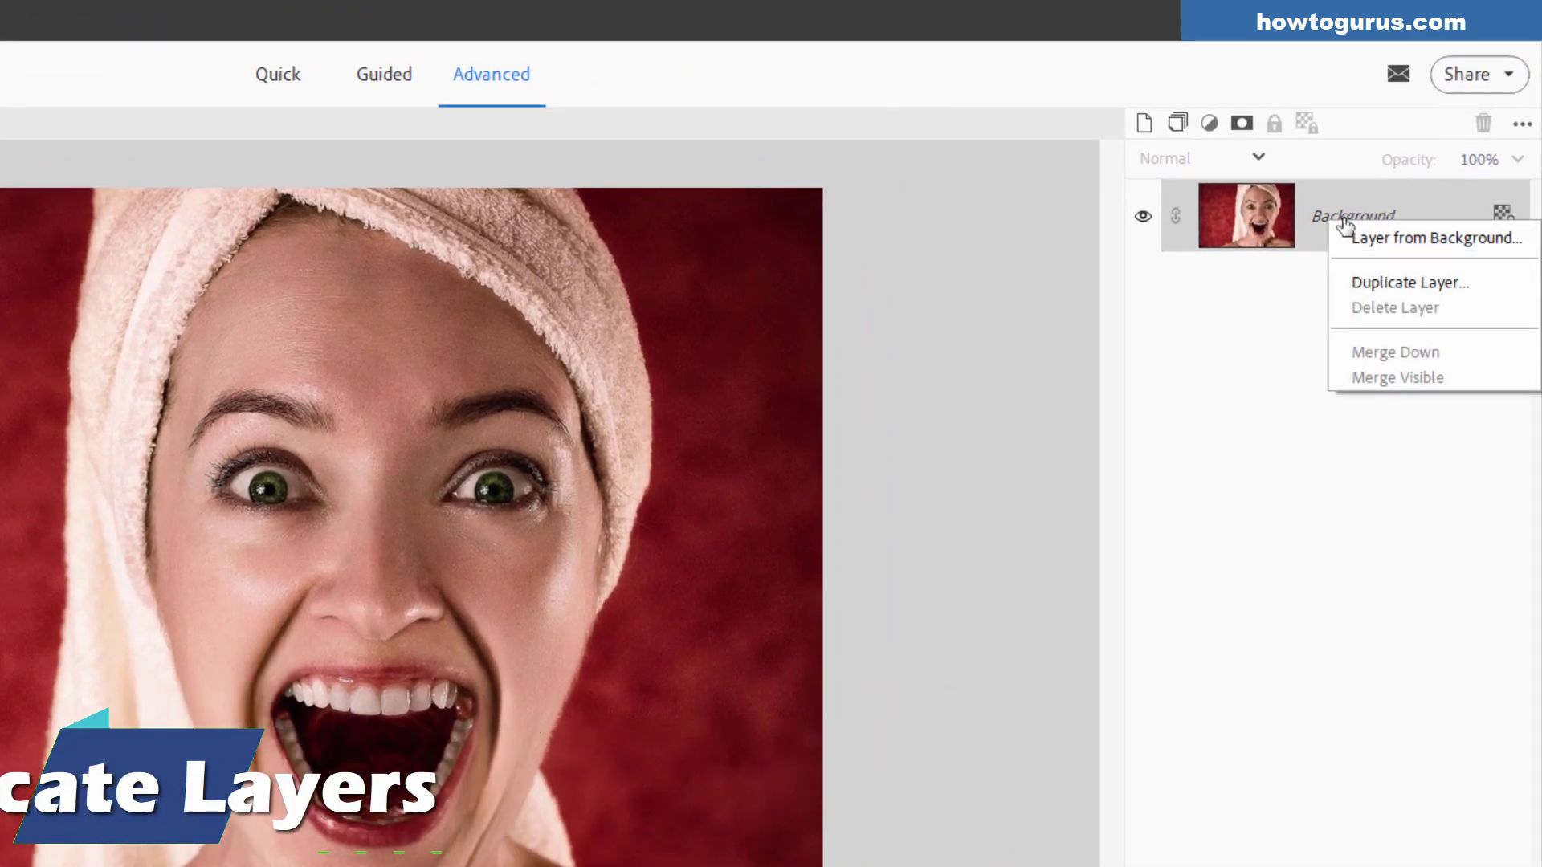
left_click(1366, 278)
left_click(606, 389)
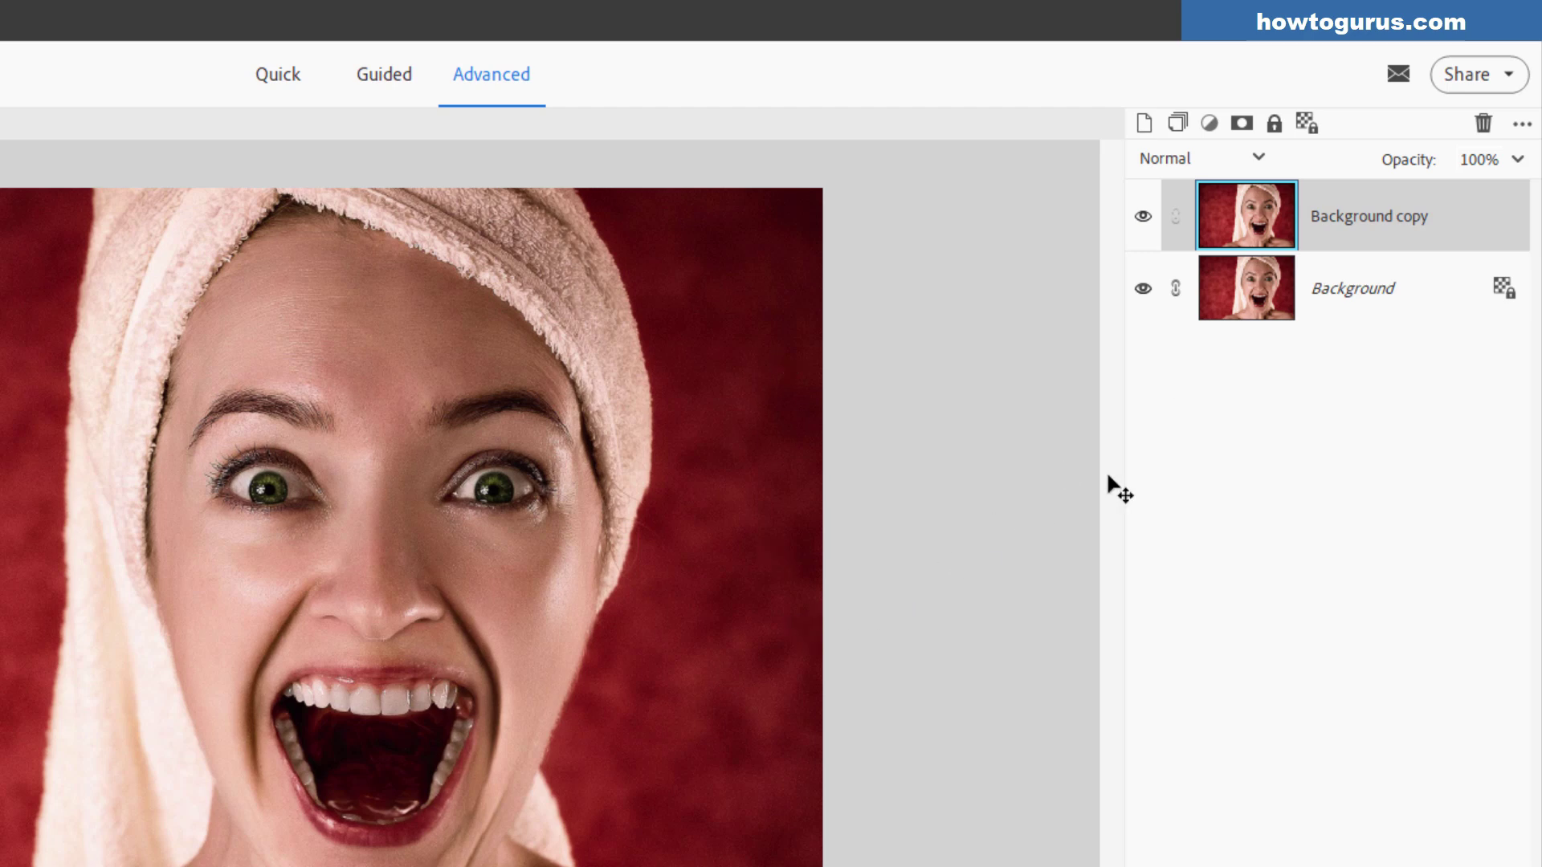
right_click(1322, 235)
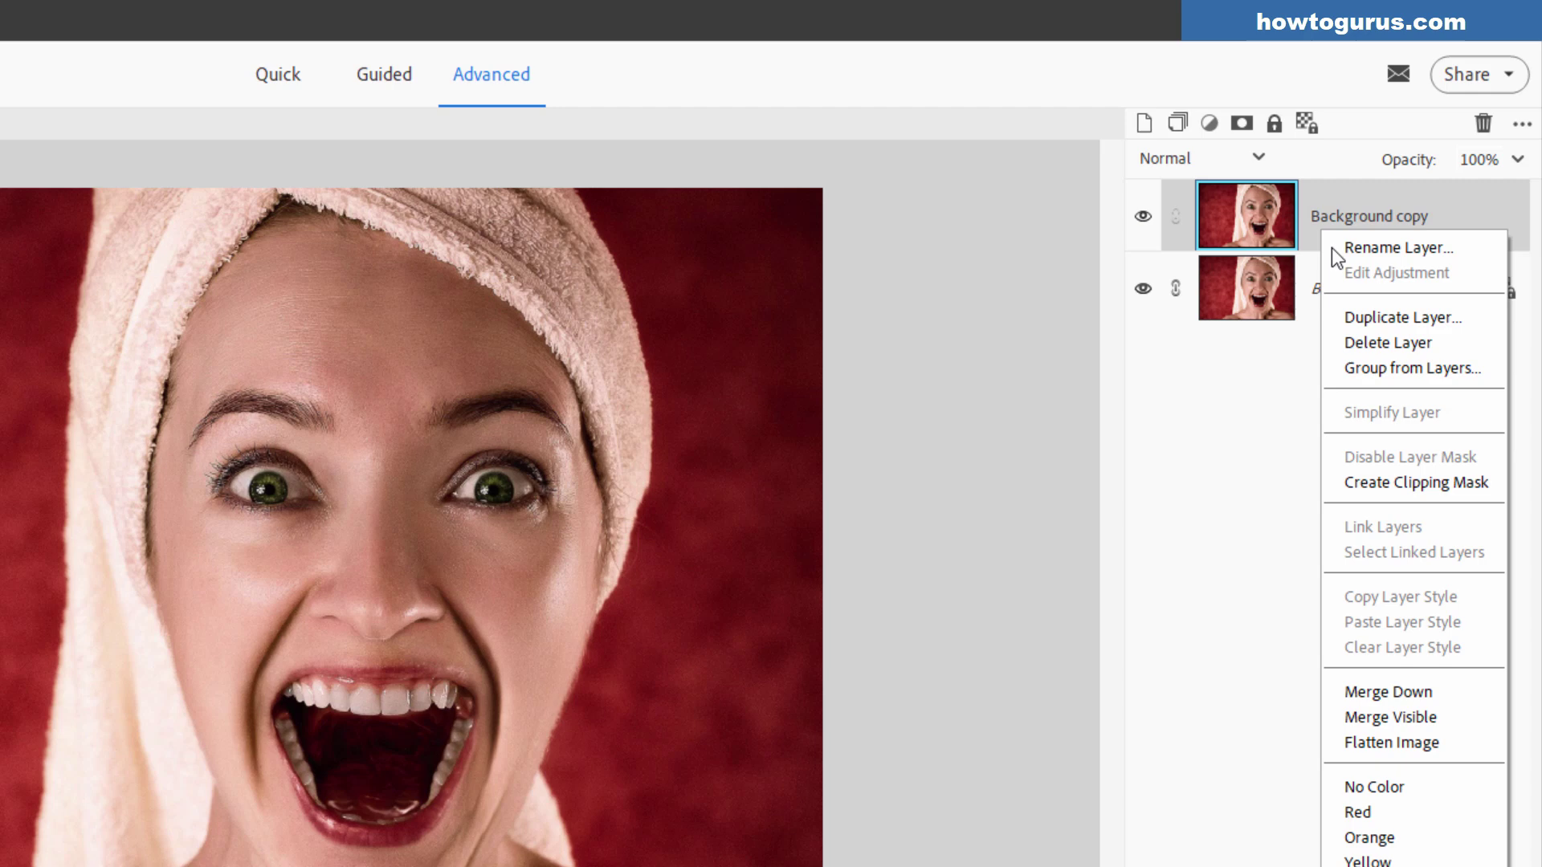
left_click(1374, 321)
left_click(606, 389)
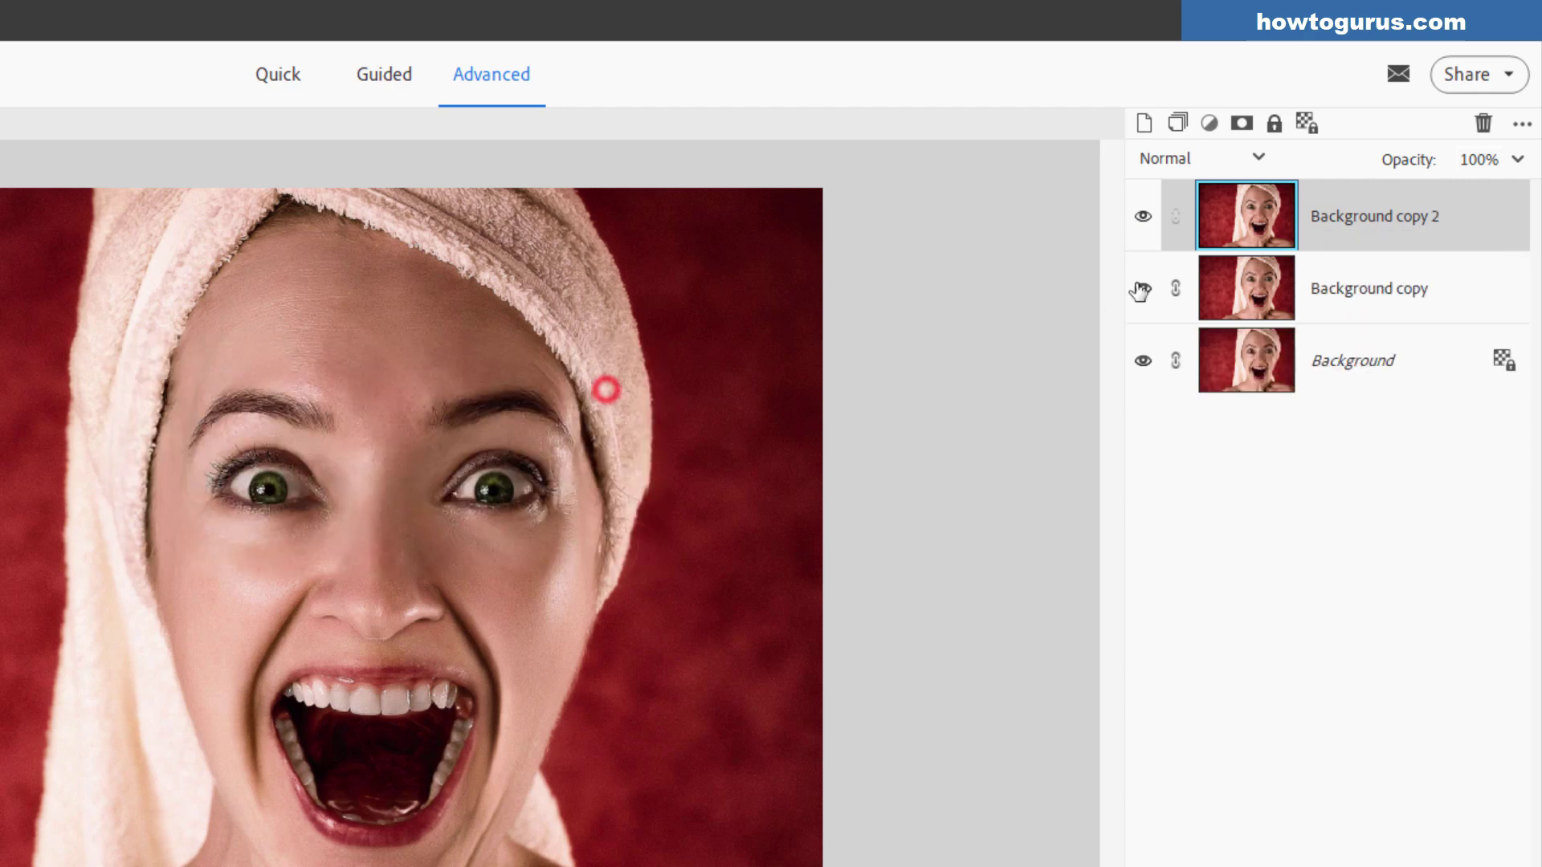
- Hide Background copy, rename it Safety, and make Background copy 2 the active layer
left_click(1142, 288)
left_click(1422, 297)
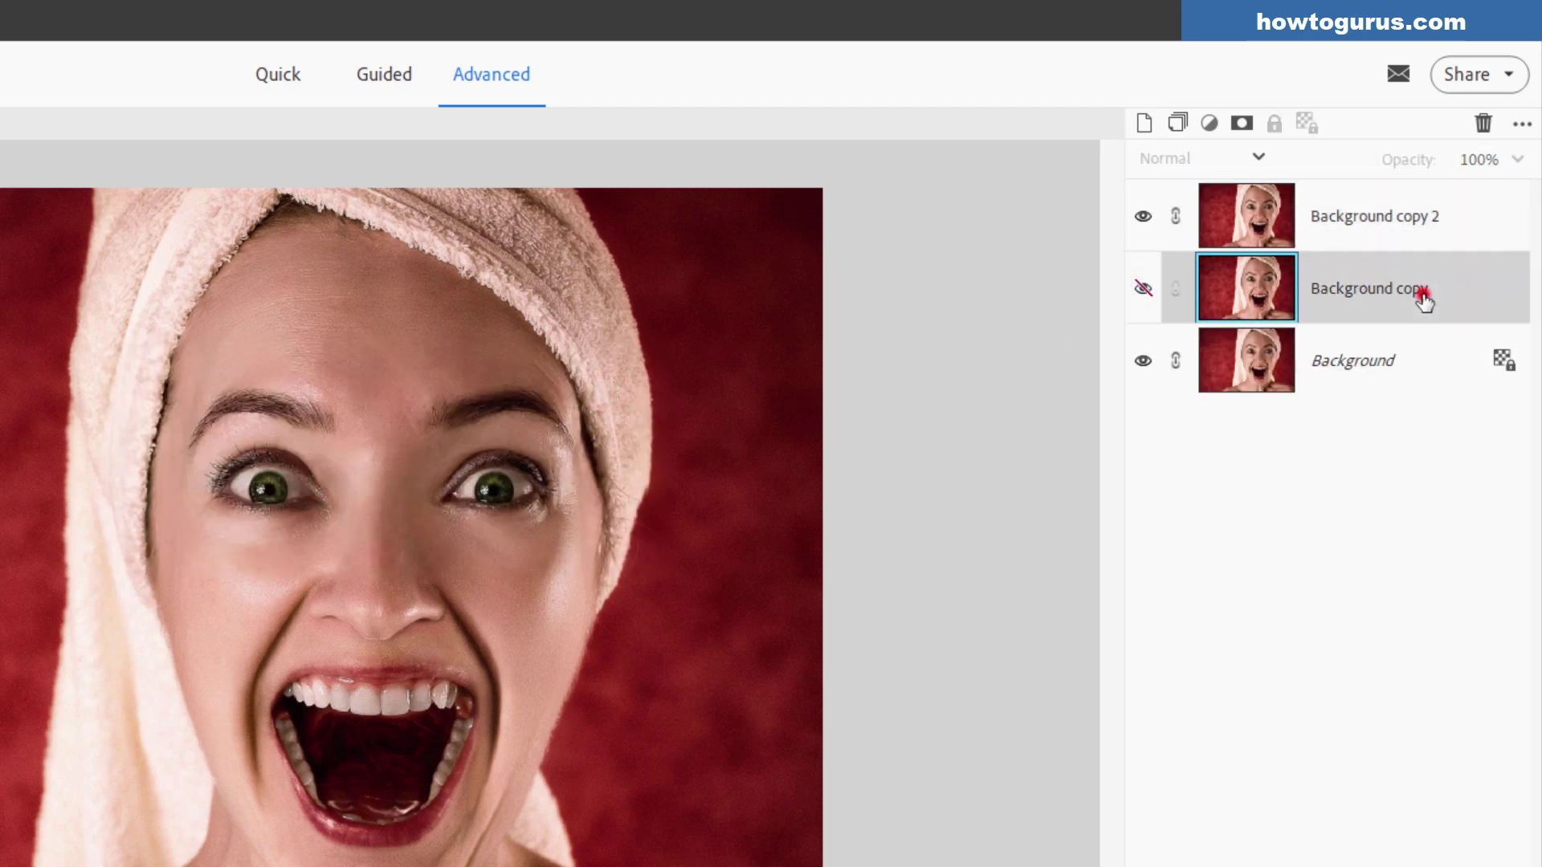
double_click(1367, 293)
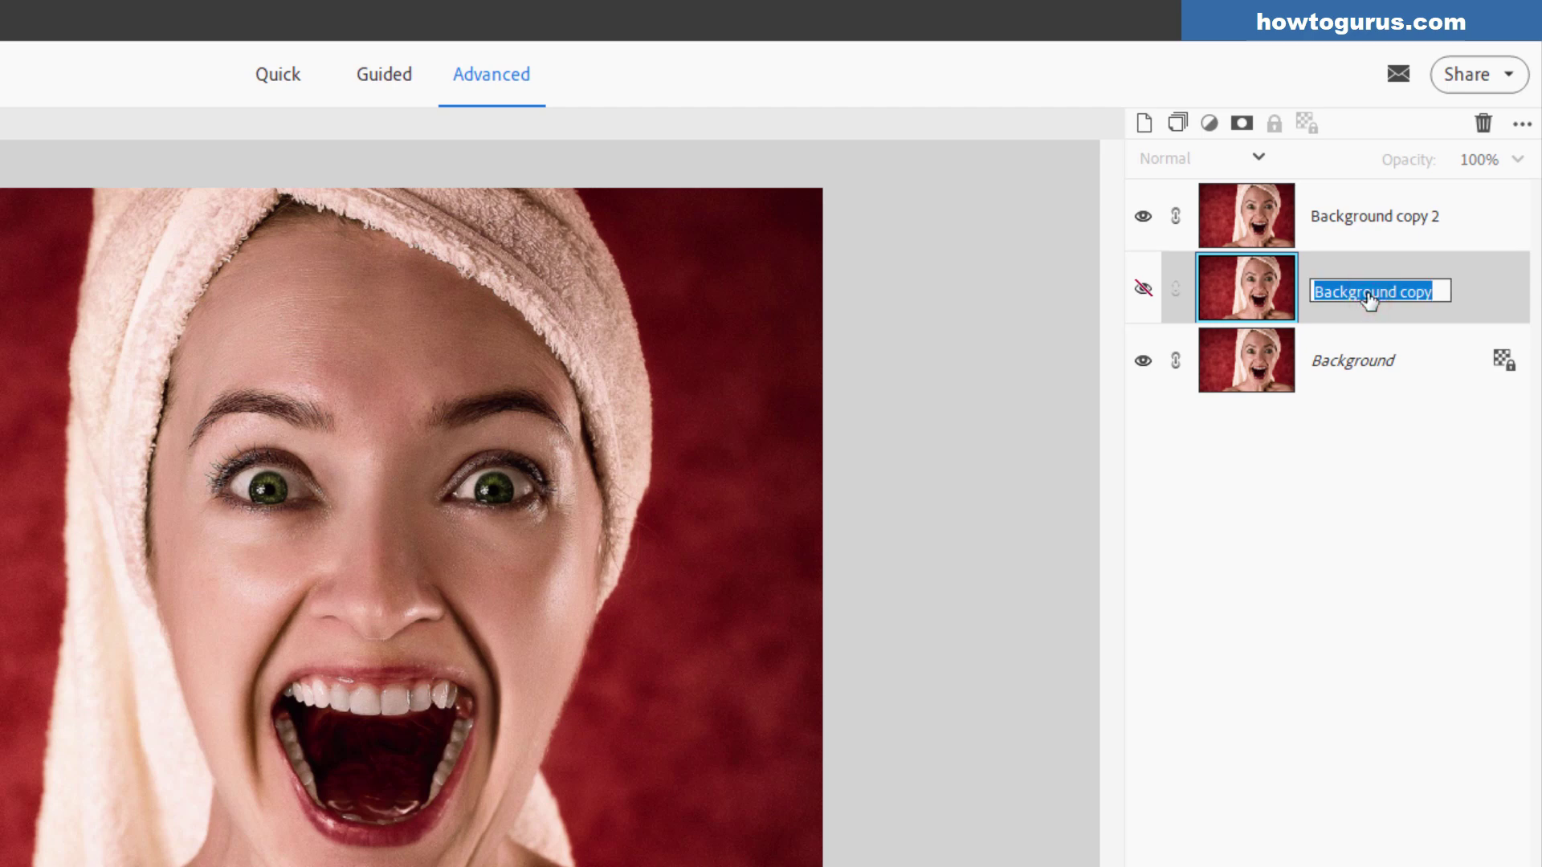
type("Safety")
key("Return")
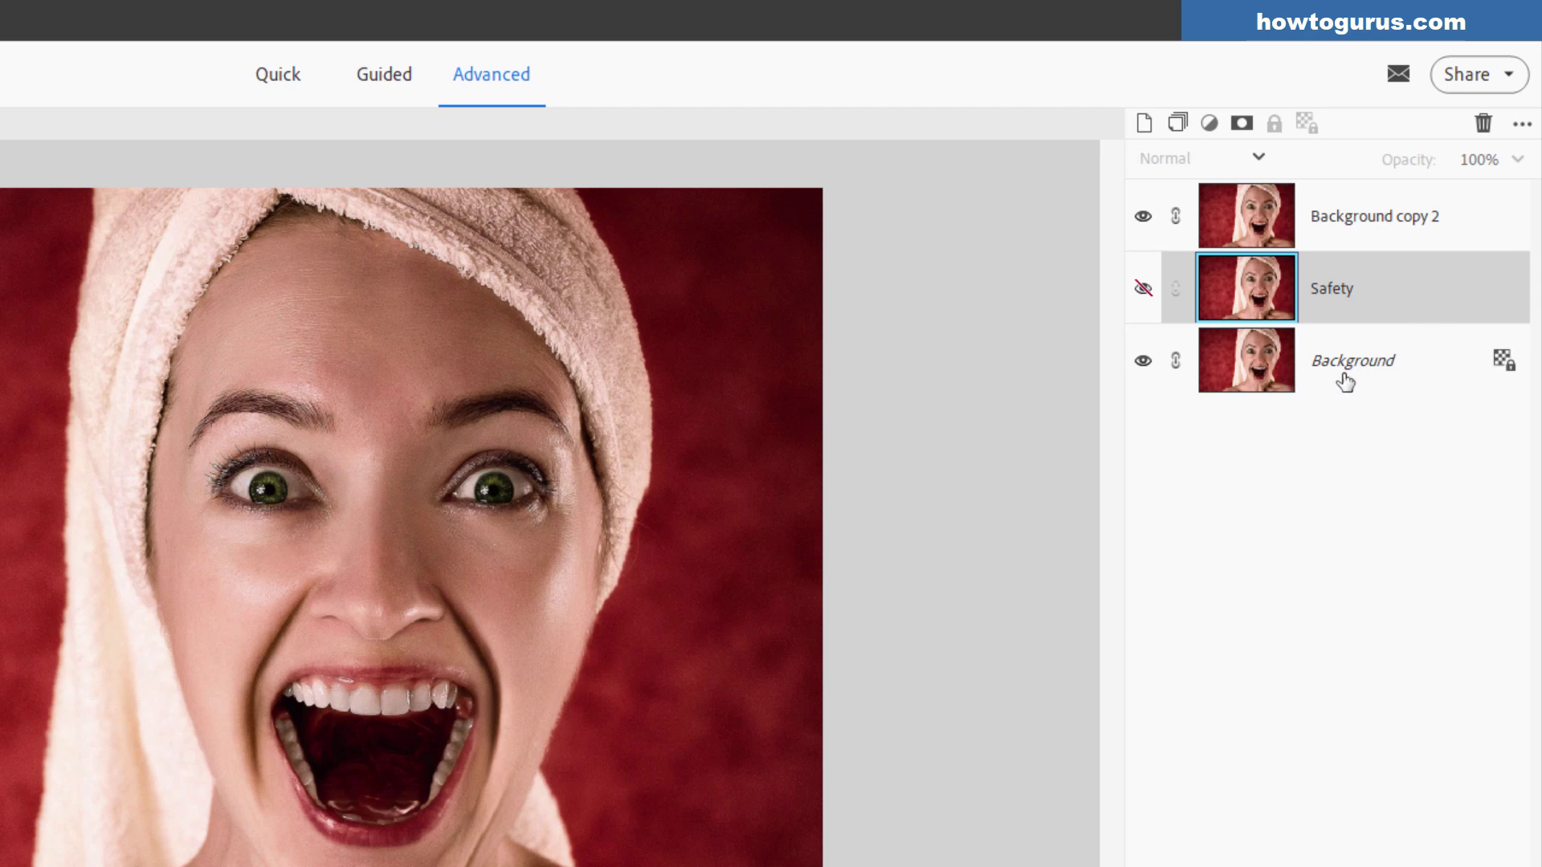
left_click(1305, 238)
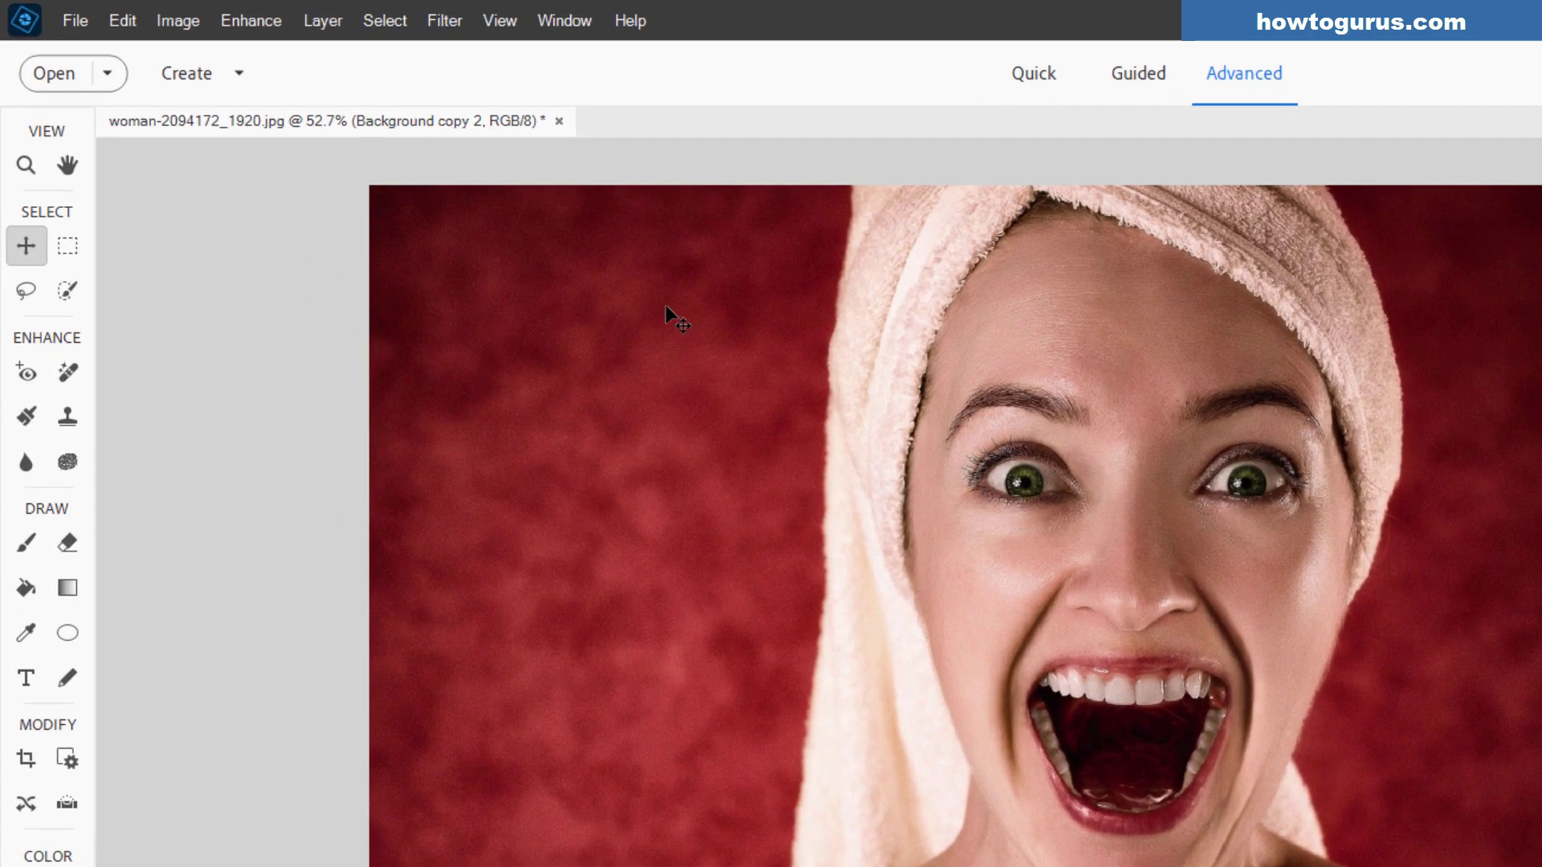
- Use Select > Subject on the woman and towel, then try Quick Selection and Selection Brush for refining
left_click(253, 14)
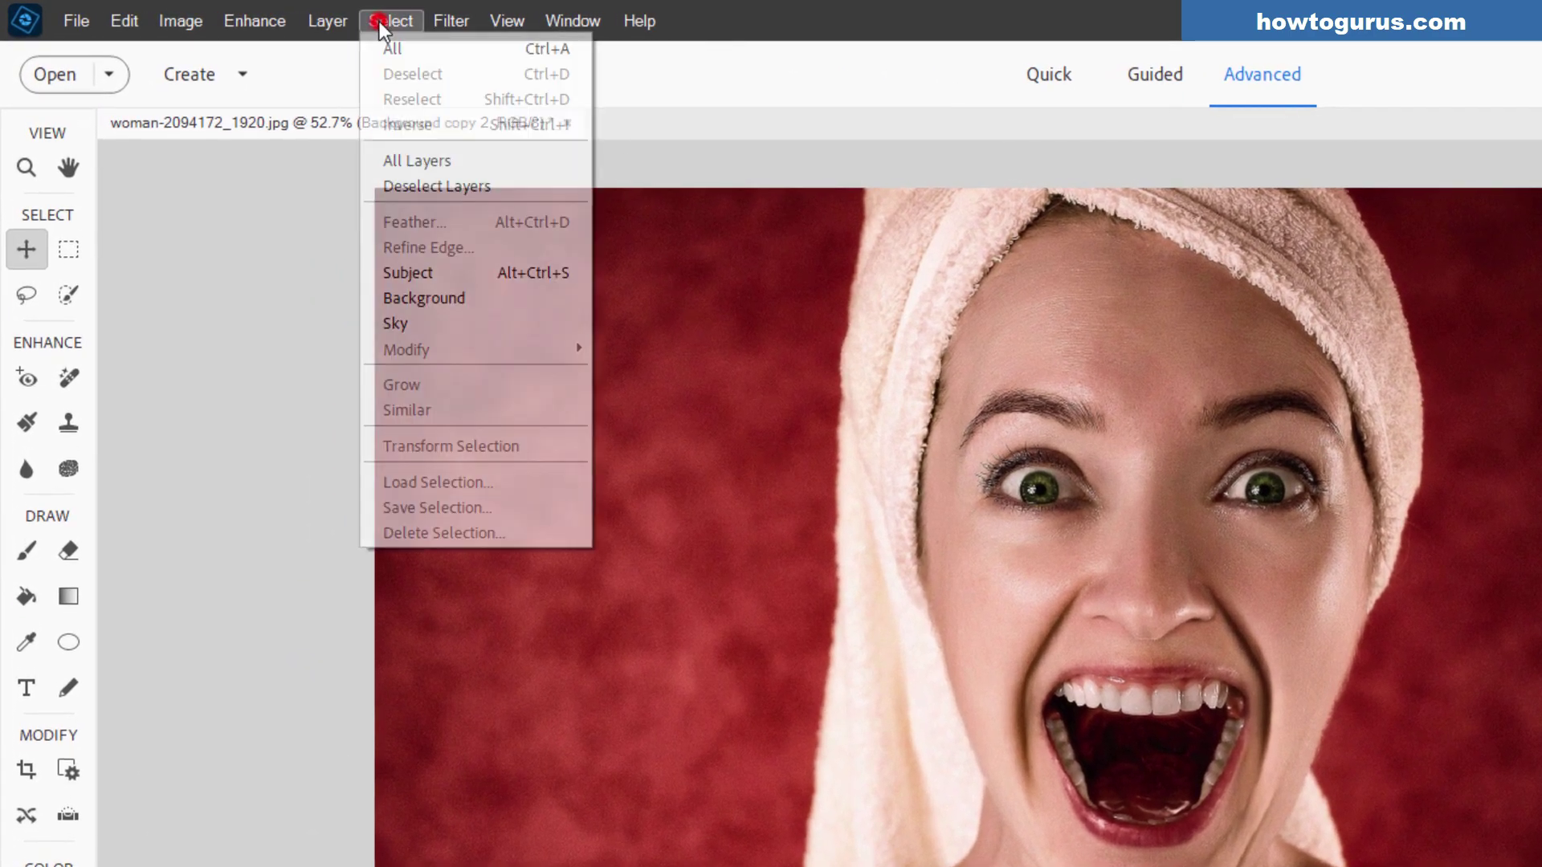
left_click(450, 270)
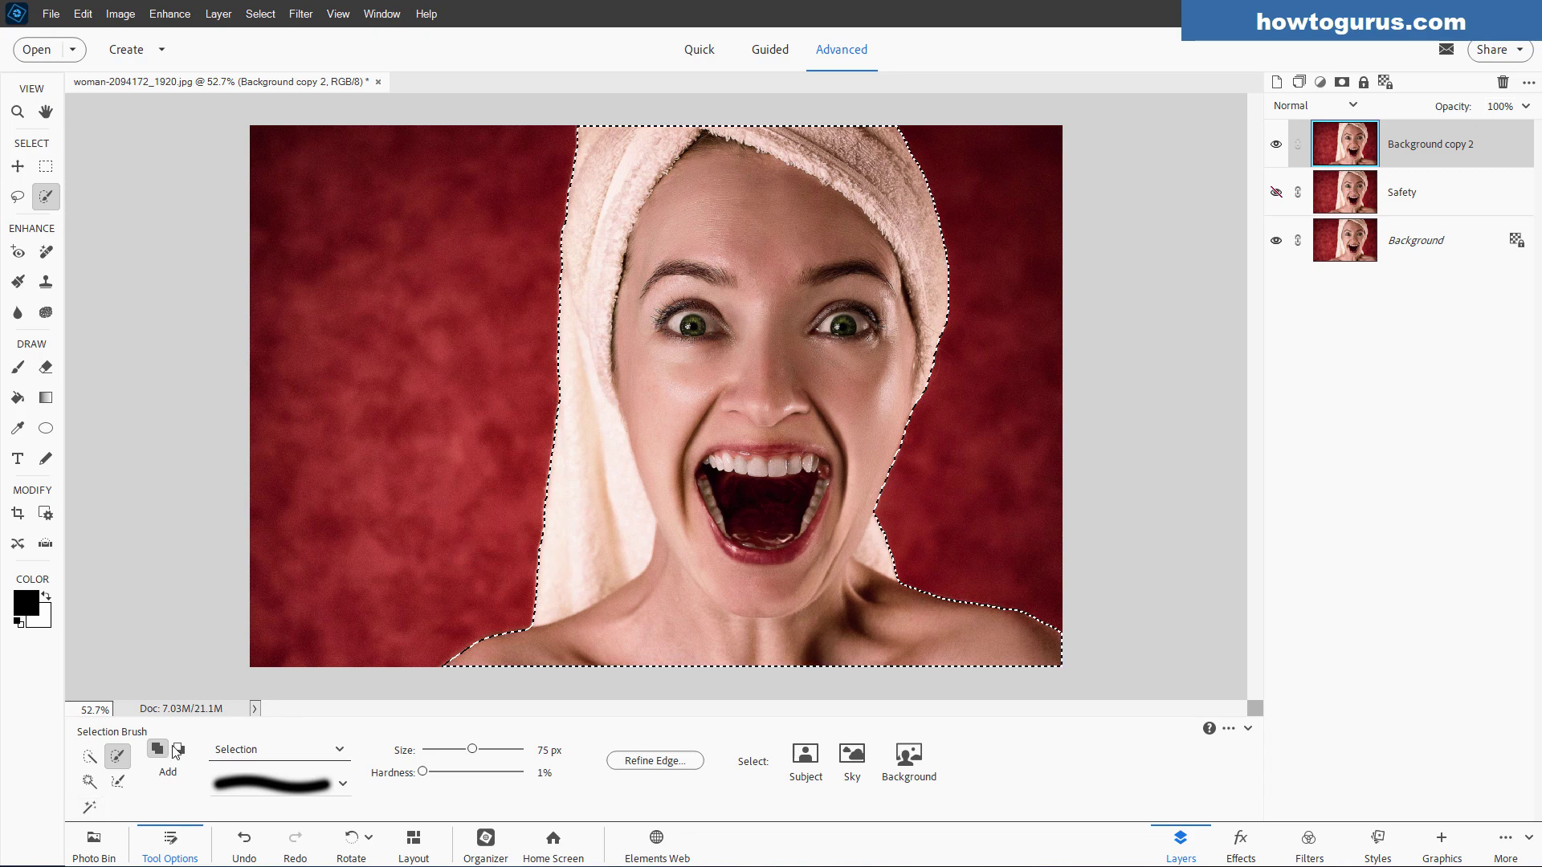
left_click(89, 757)
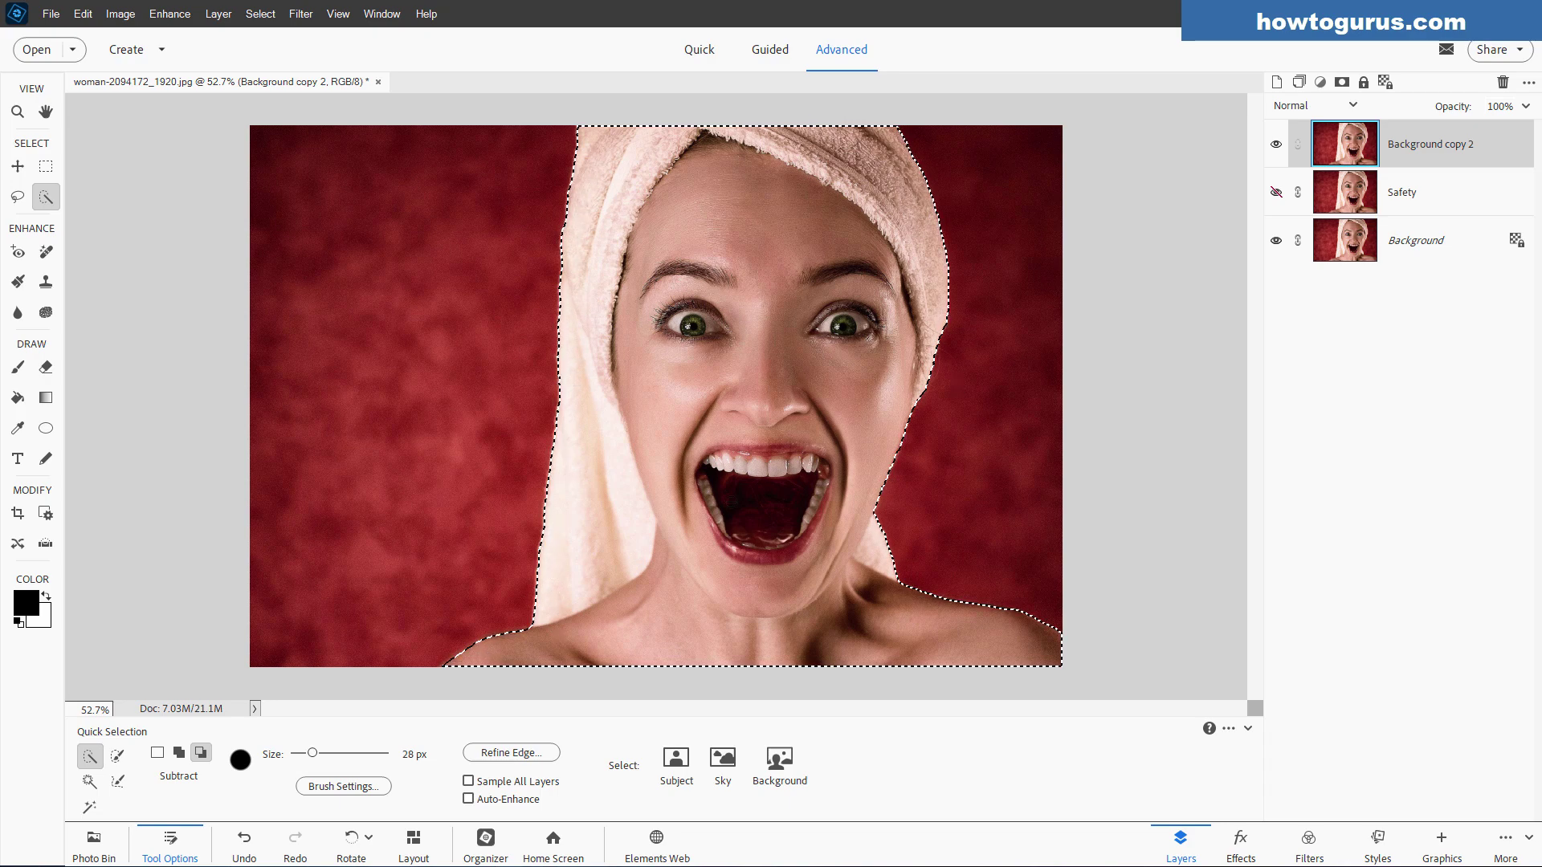
left_click(117, 756)
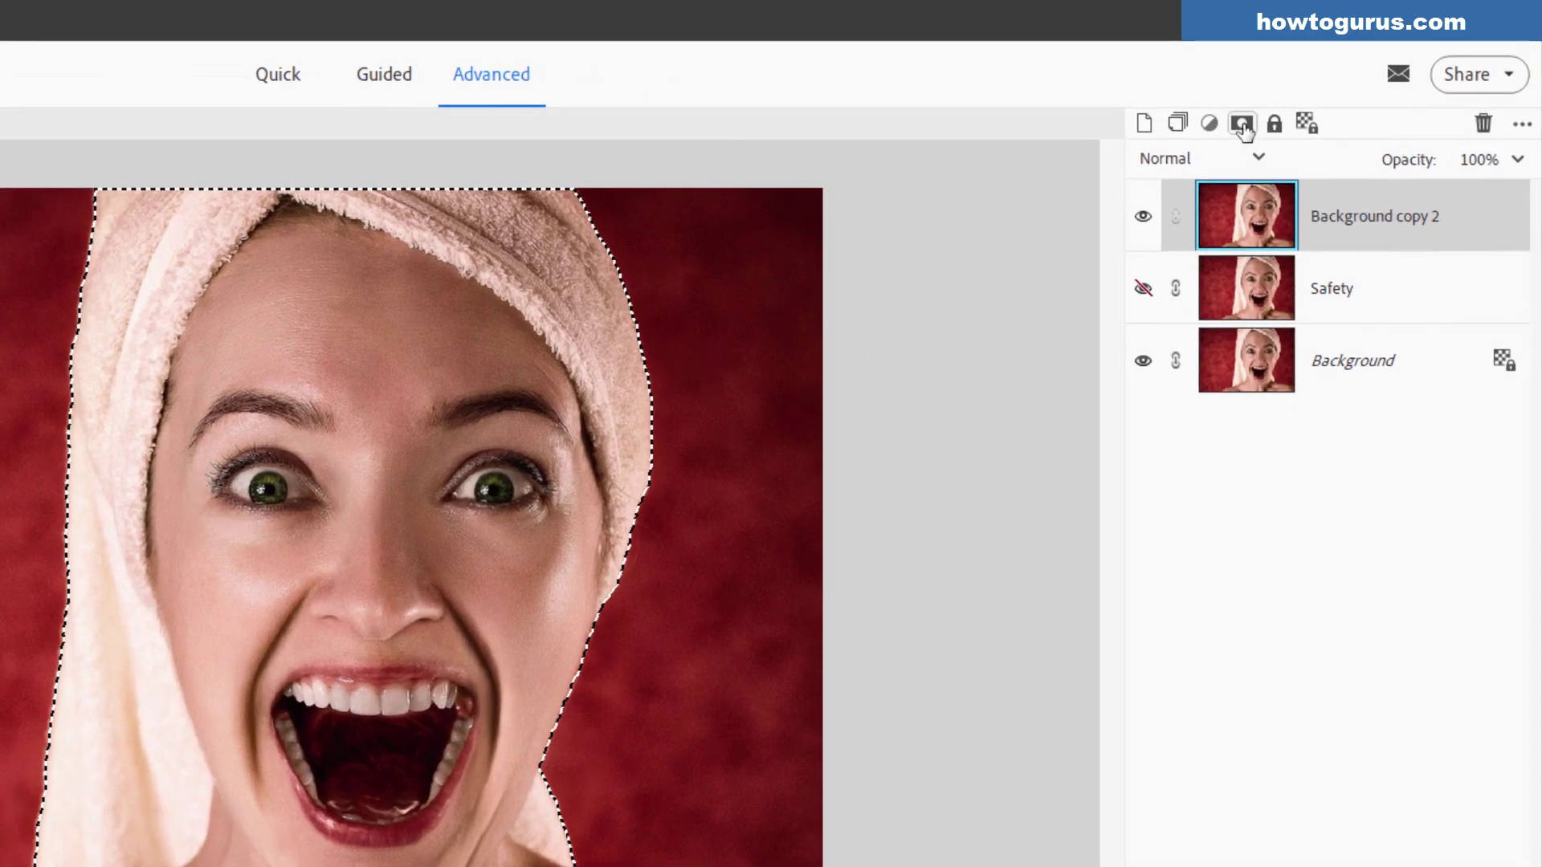
- Turn the subject selection into a layer mask on Background copy 2 and hide the Background layer
left_click(1267, 115)
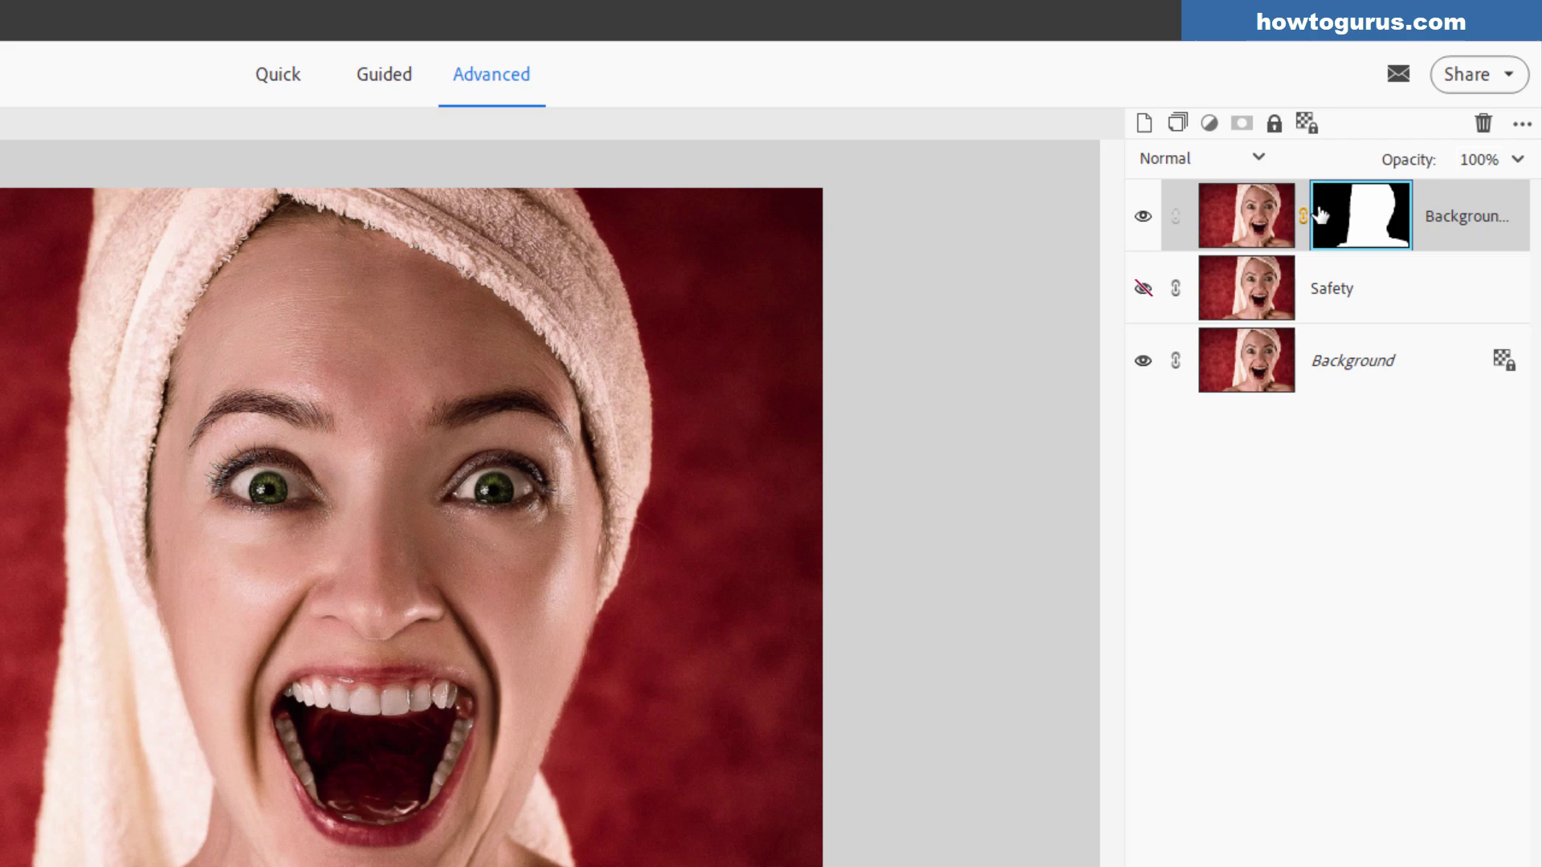
left_click(1145, 363)
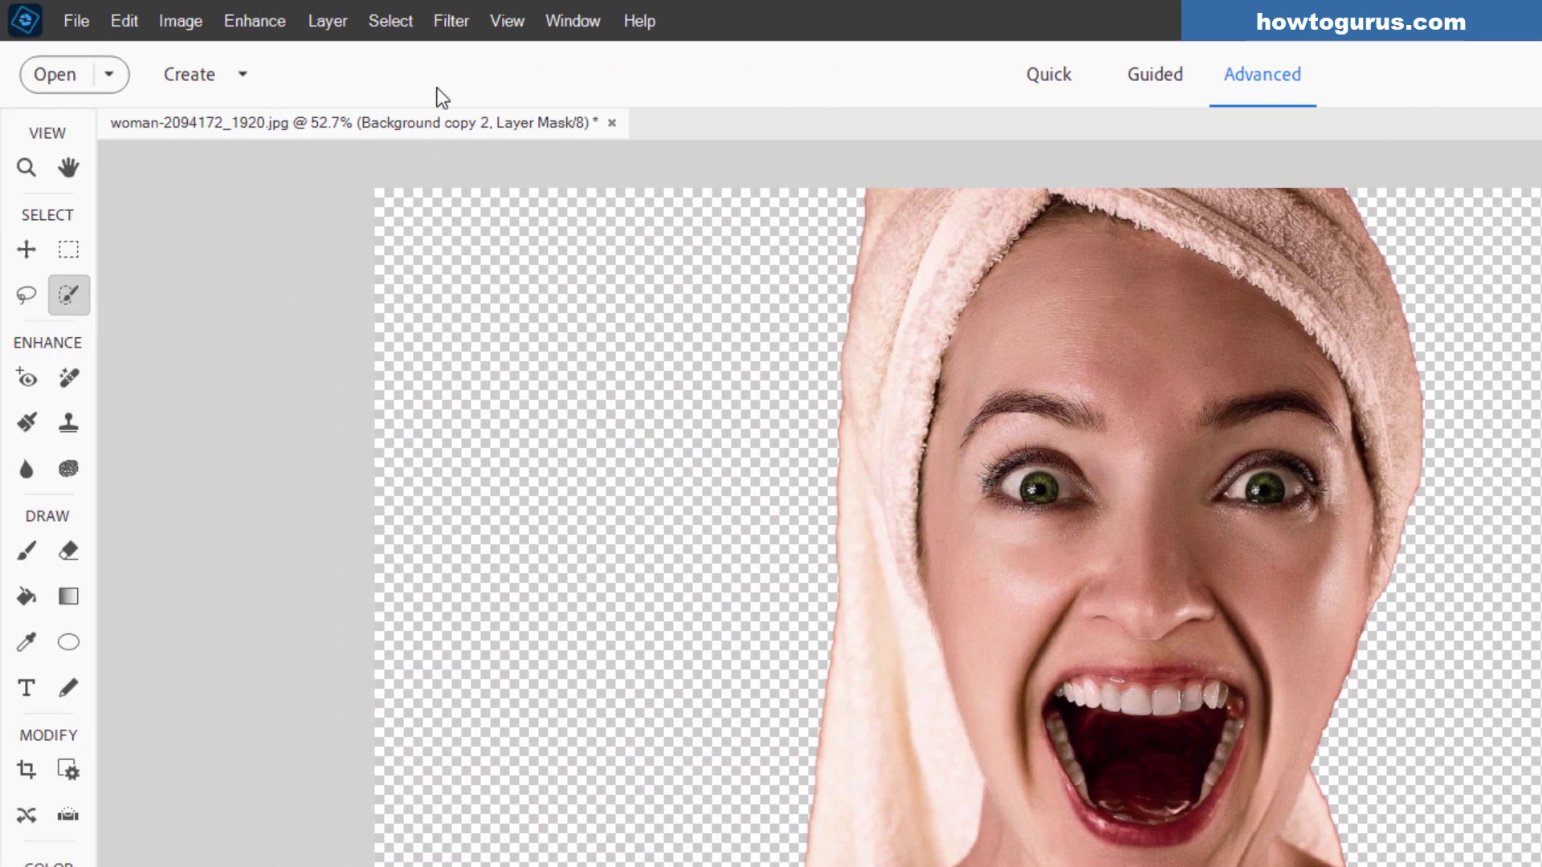
- Apply a 2-pixel Gaussian Blur to the woman's layer mask
left_click(456, 21)
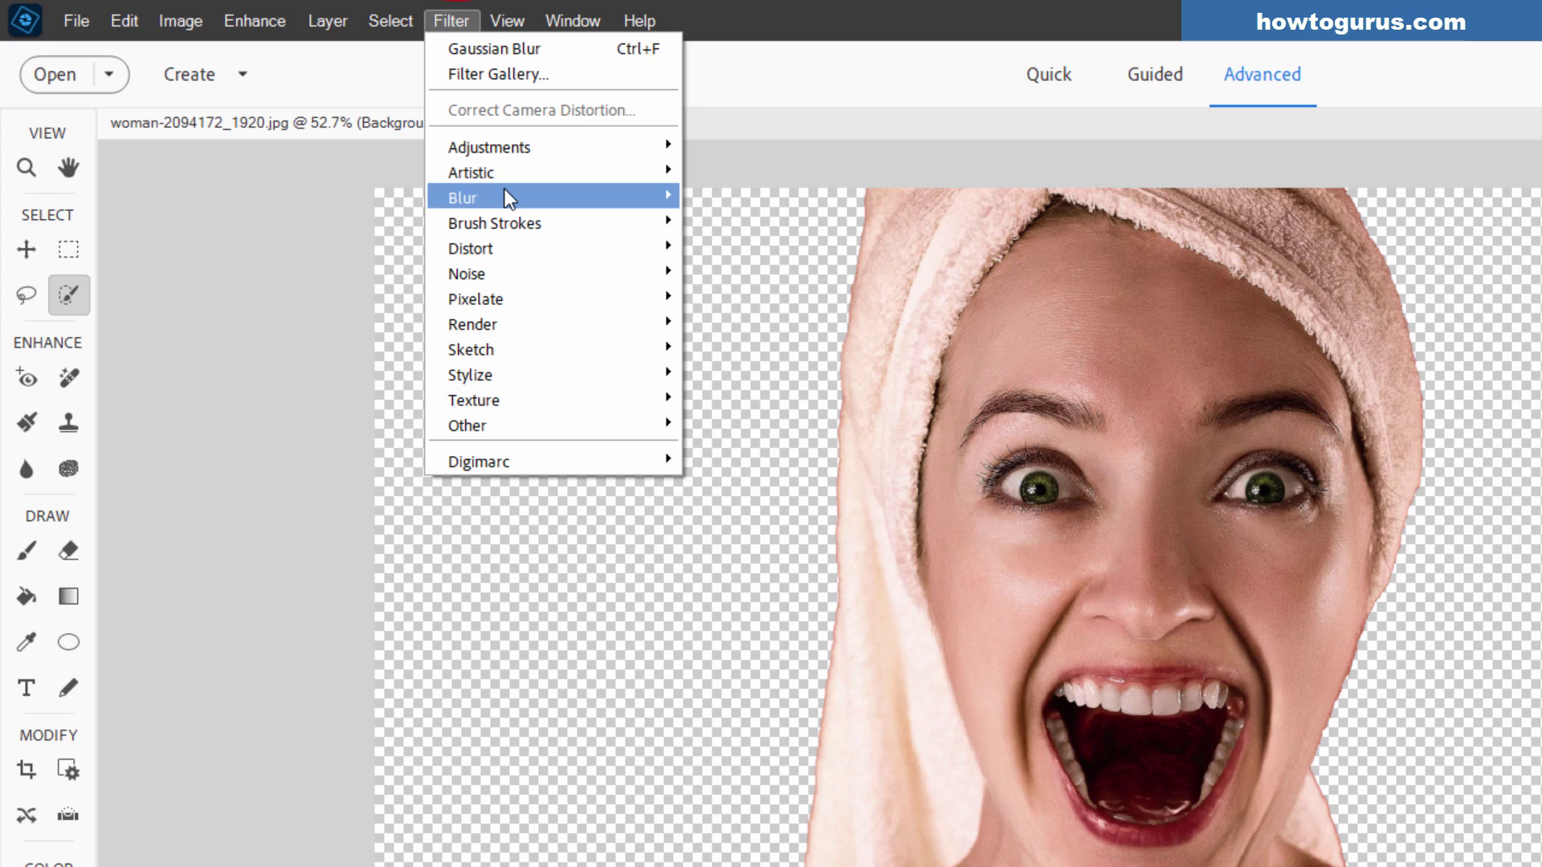
mouse_move(506, 198)
left_click(751, 298)
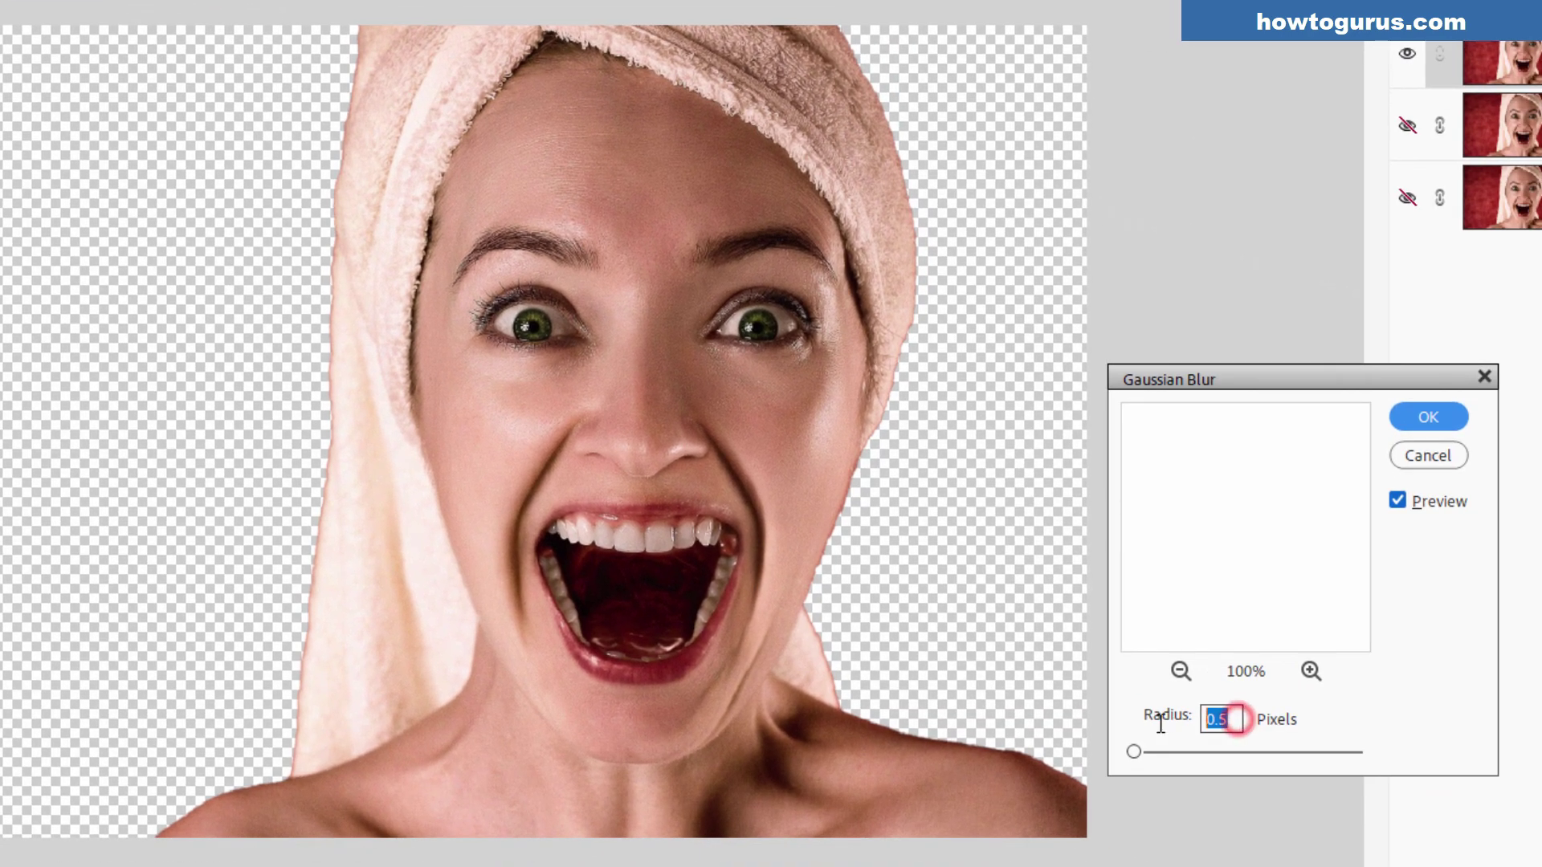
type("2")
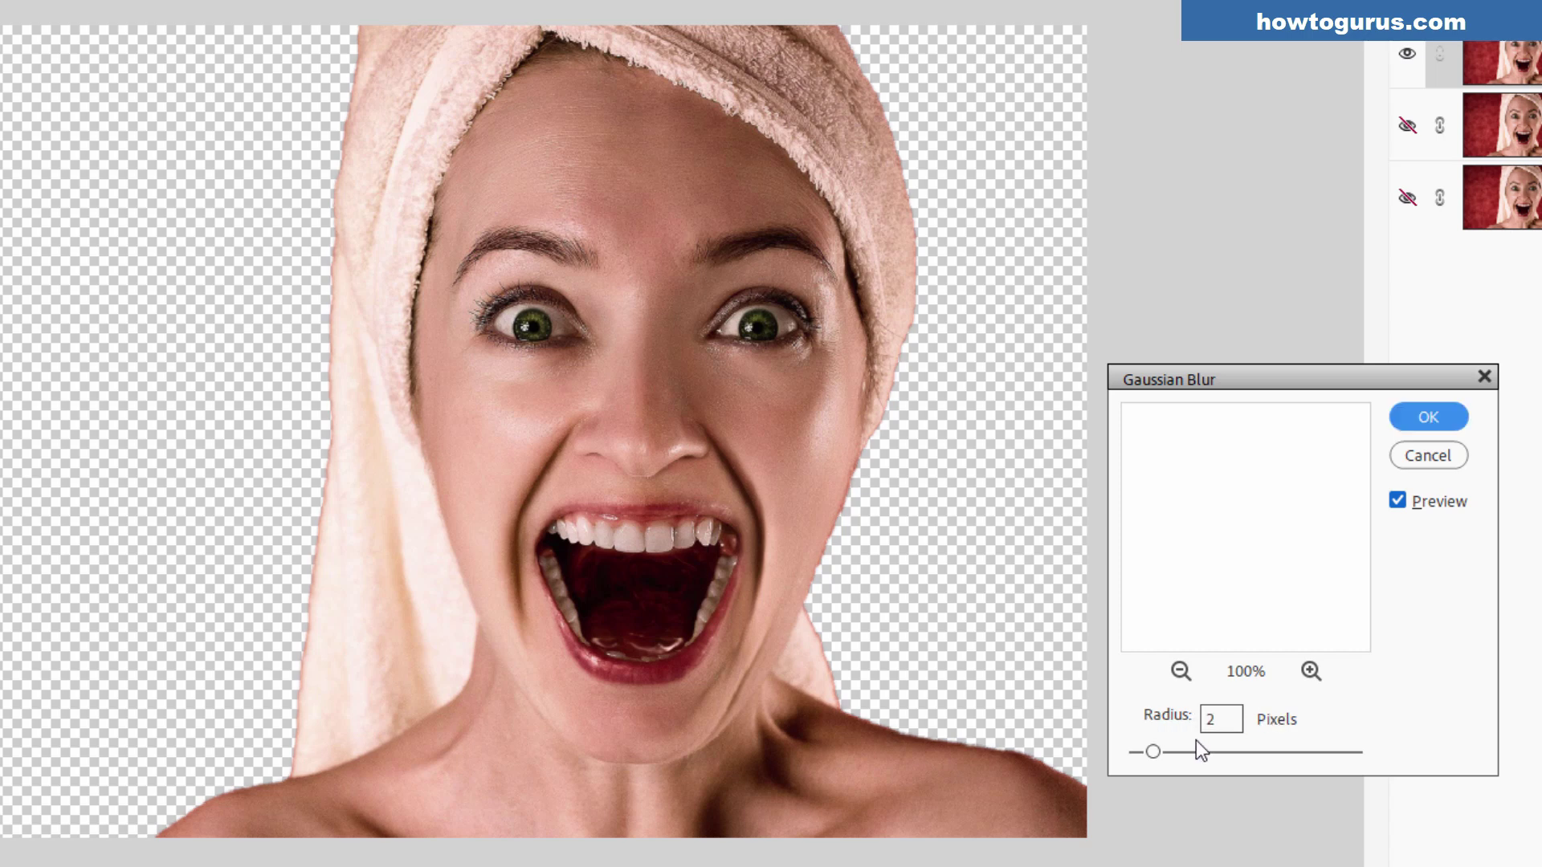
left_click(1418, 418)
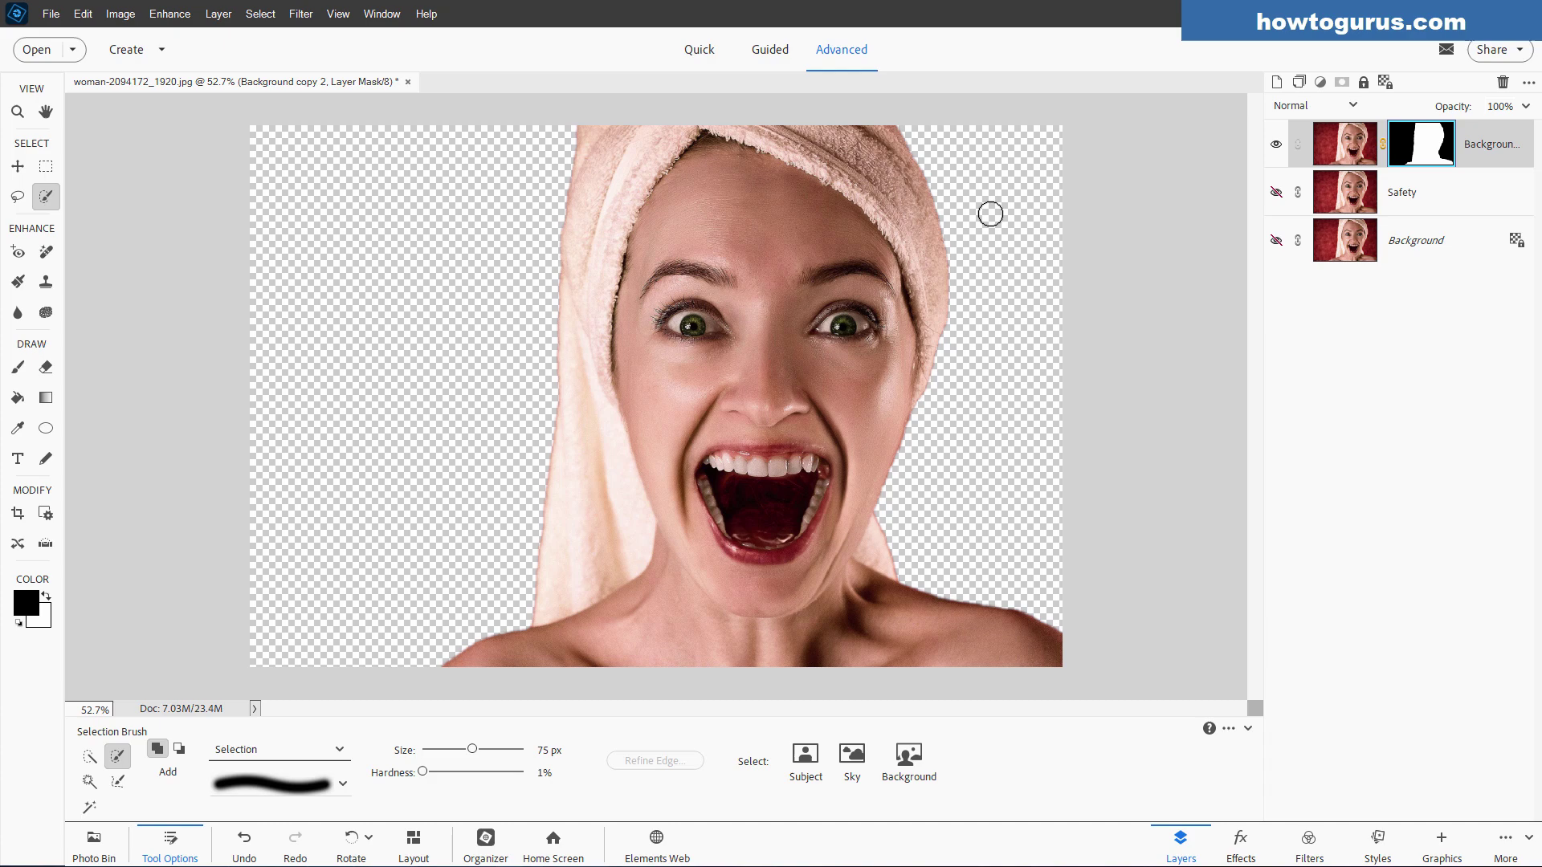
- Find Animal Fur Leopard in the Graphics Backgrounds list and apply it behind the woman
left_click(1443, 843)
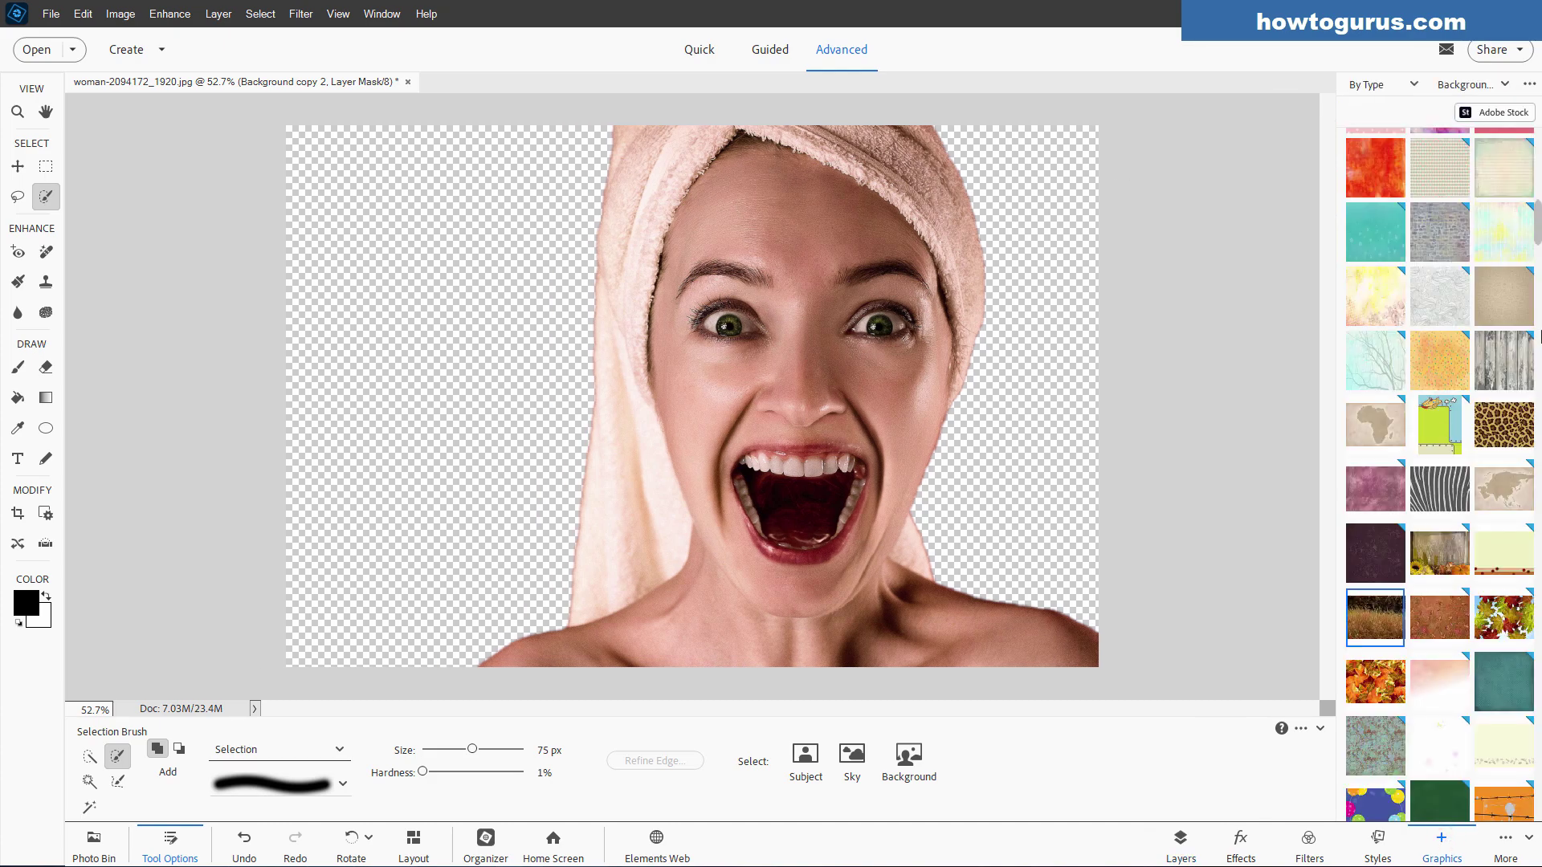
left_click_drag(1539, 233, 1539, 137)
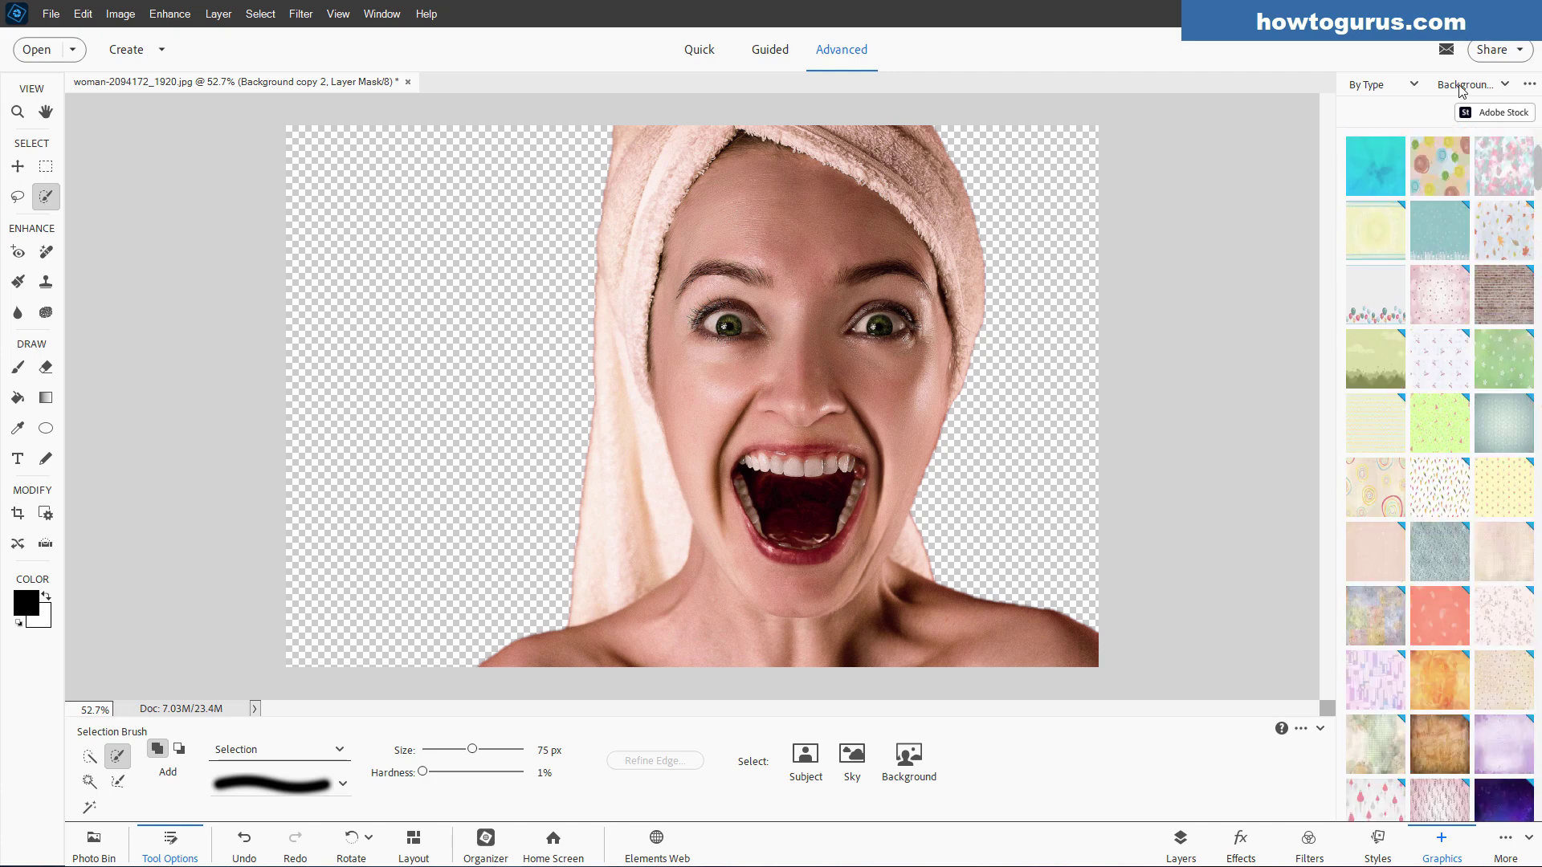
left_click(1381, 90)
left_click(1380, 101)
left_click(1461, 86)
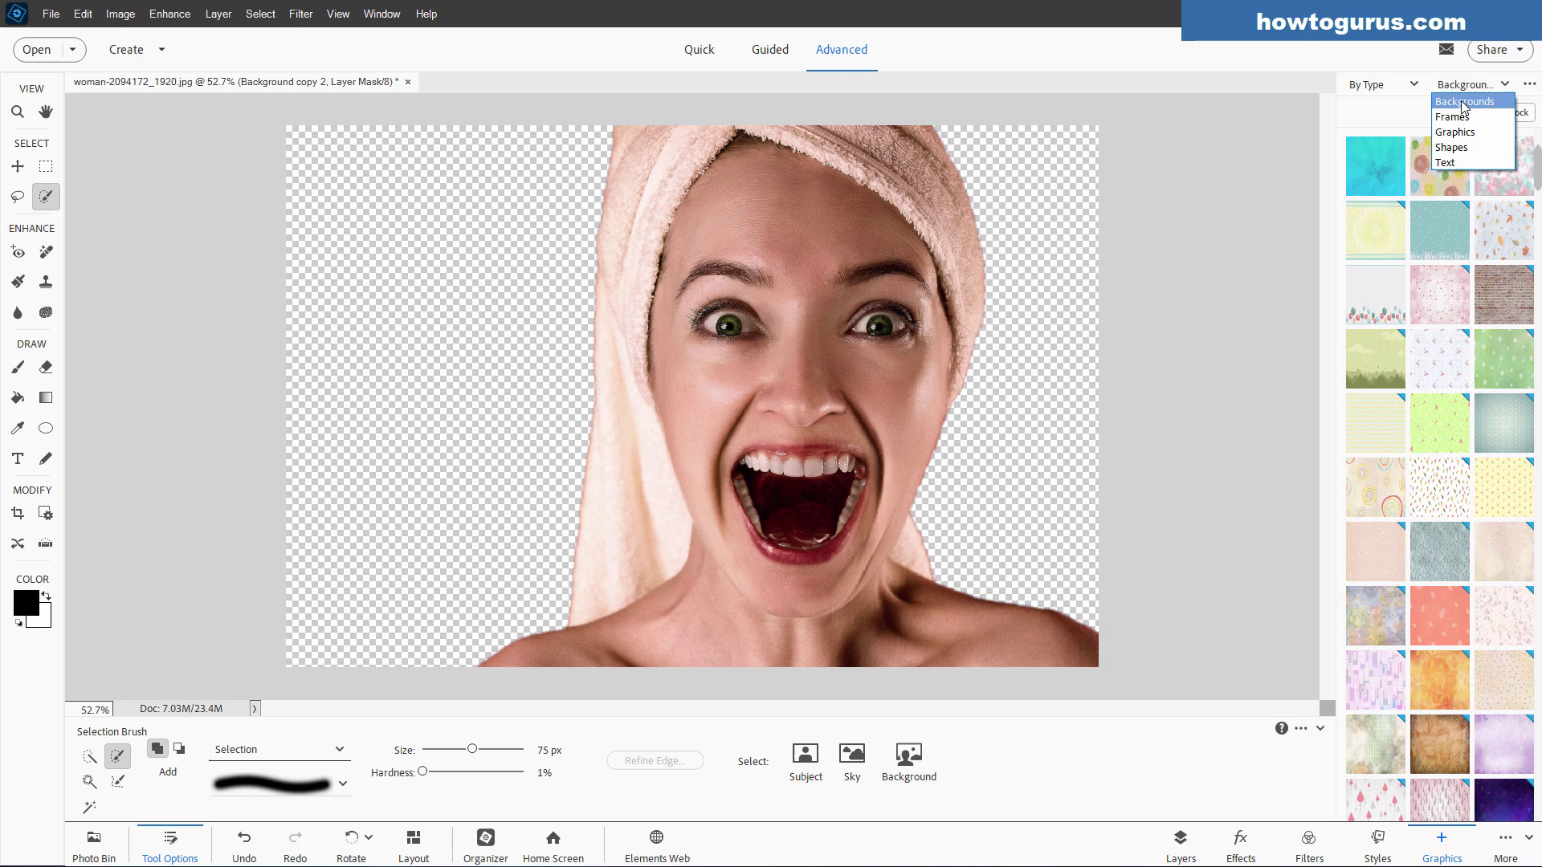
left_click(1457, 98)
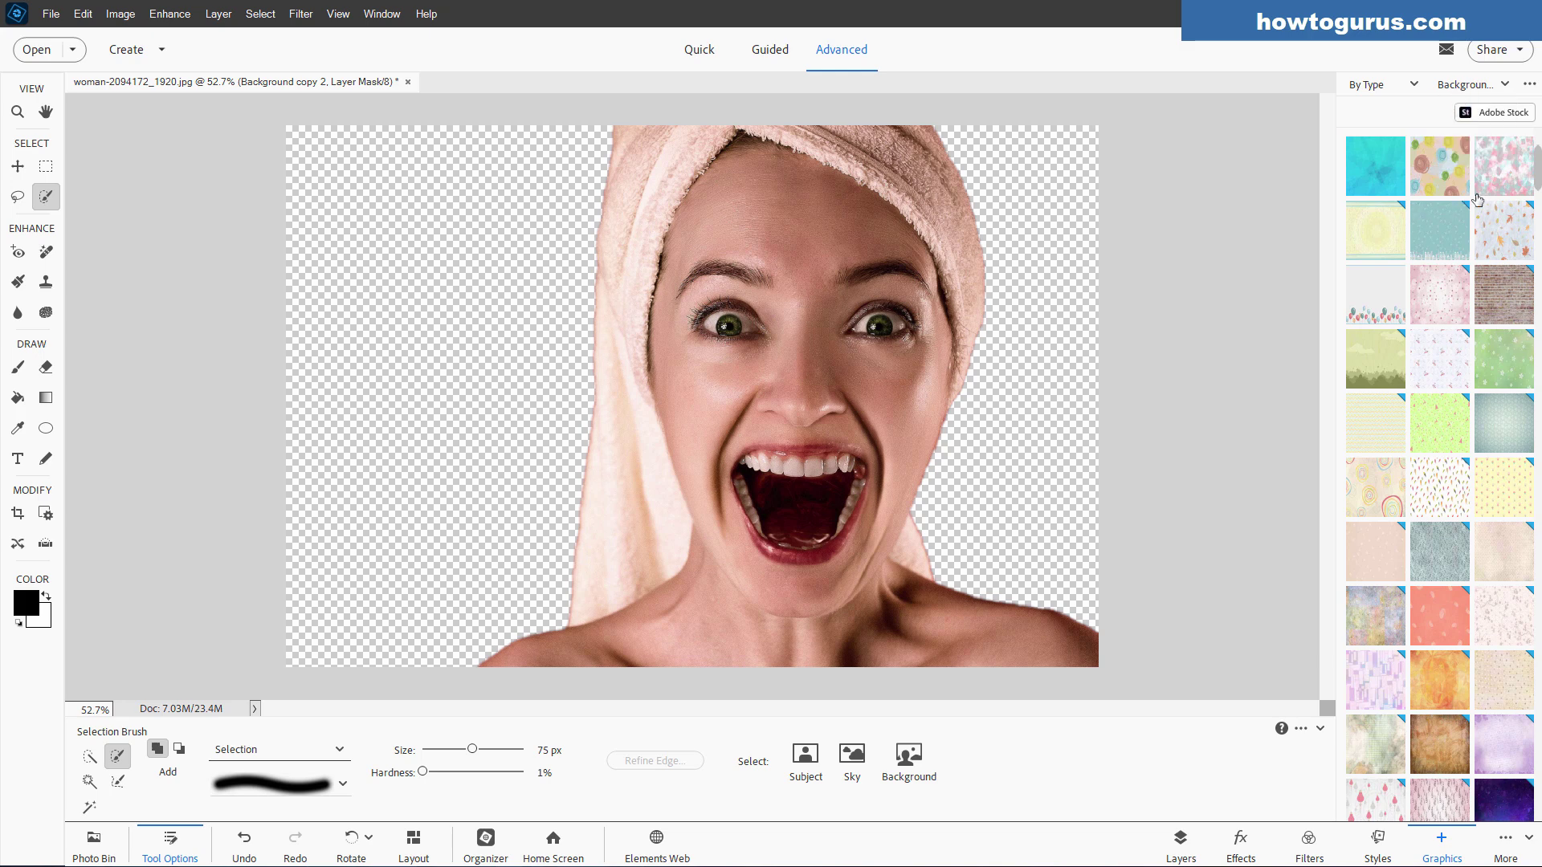
mouse_move(1539, 168)
left_mouse_down()
mouse_move(1537, 229)
mouse_move(1534, 187)
left_mouse_up()
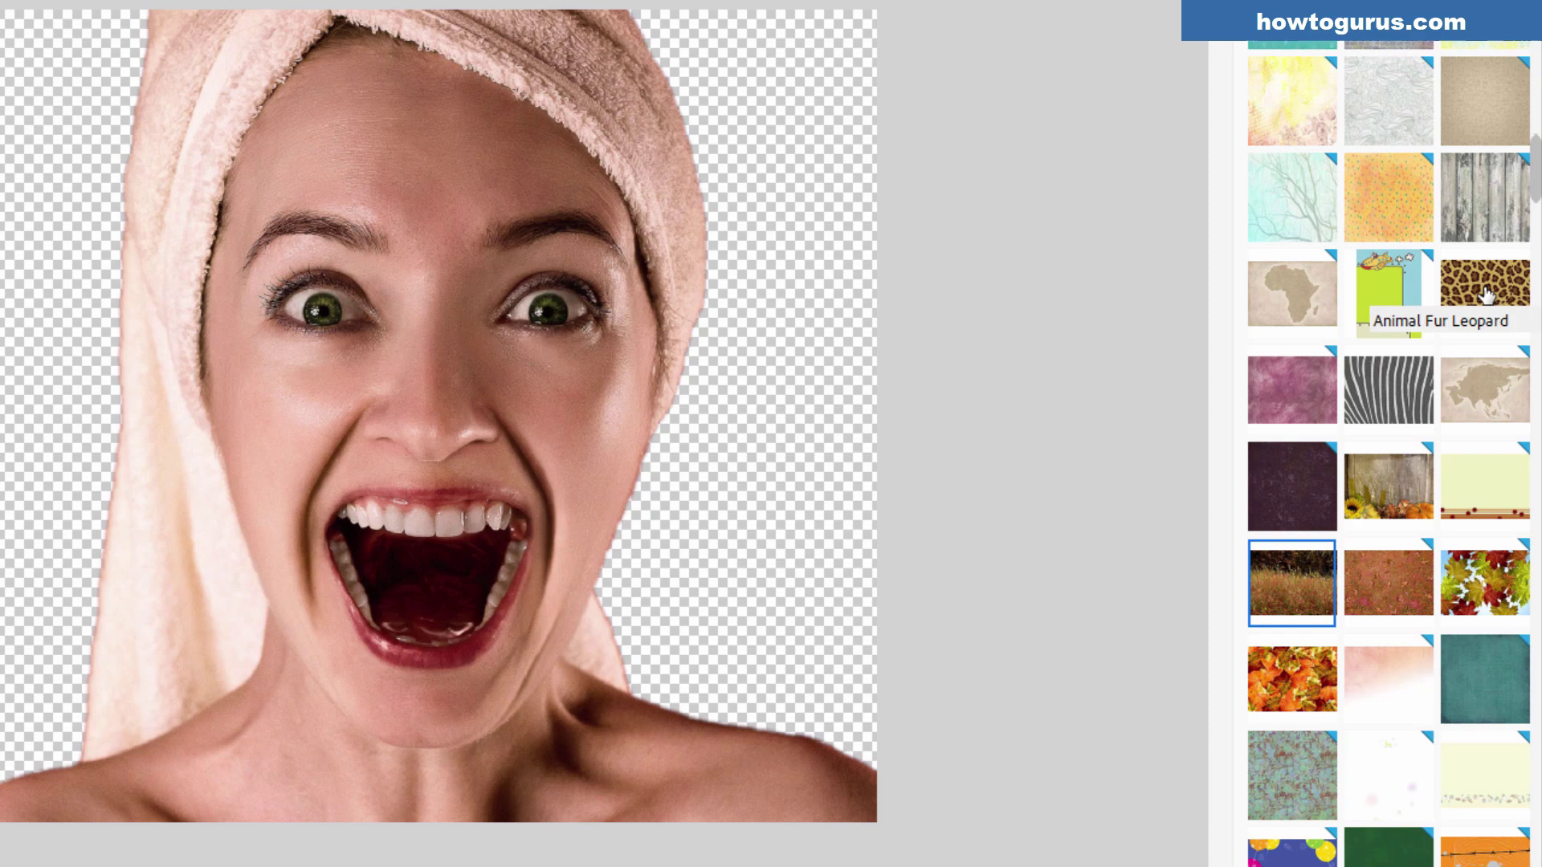
left_click(1485, 295)
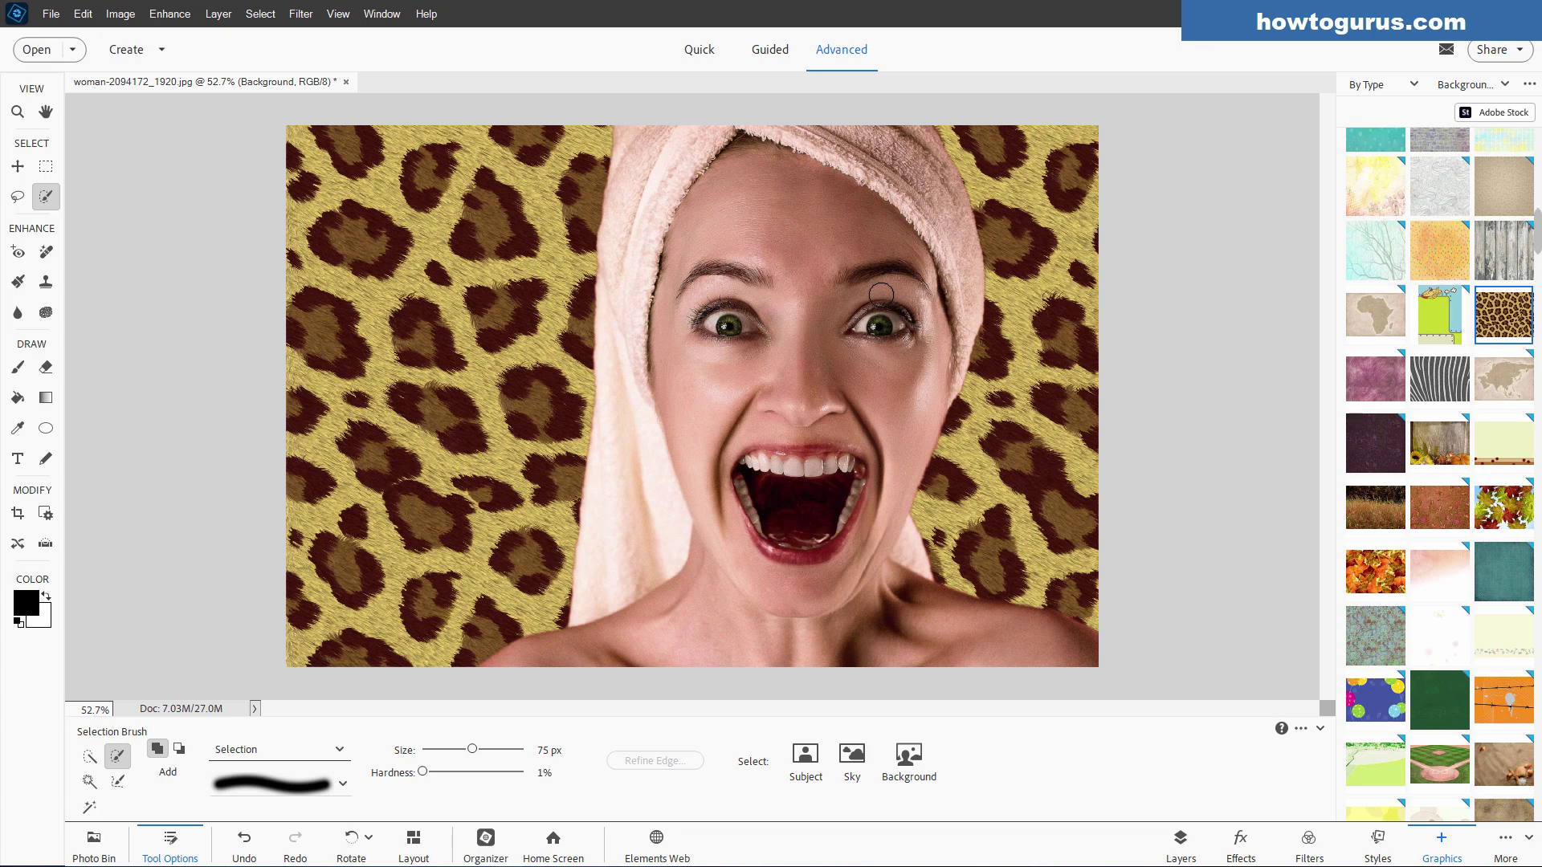
- Duplicate the leopard Background layer and move the copy to the top of the stack
left_click(1182, 840)
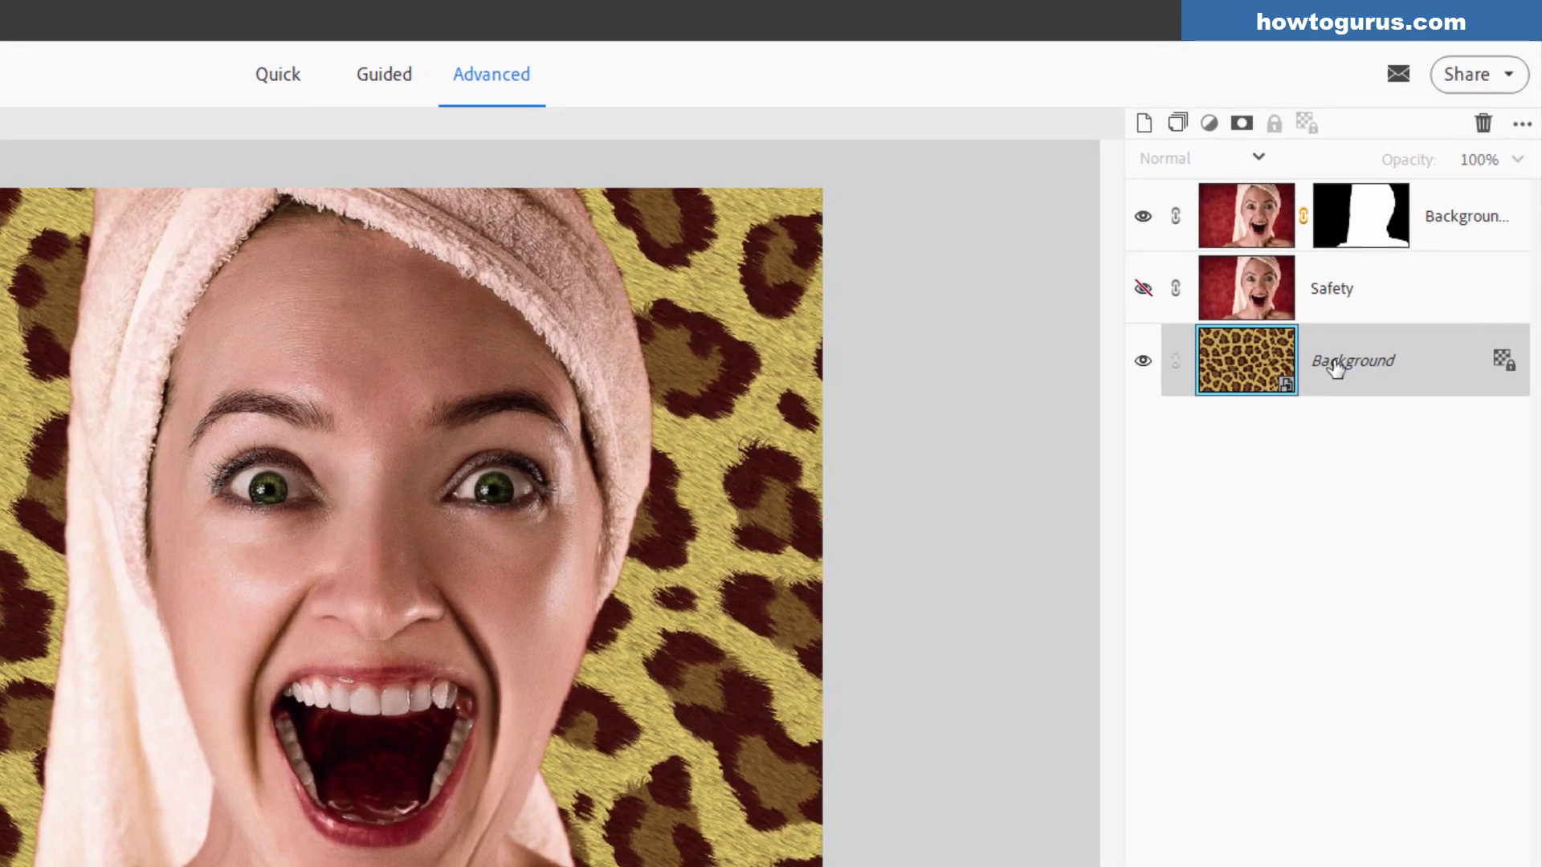
right_click(1335, 367)
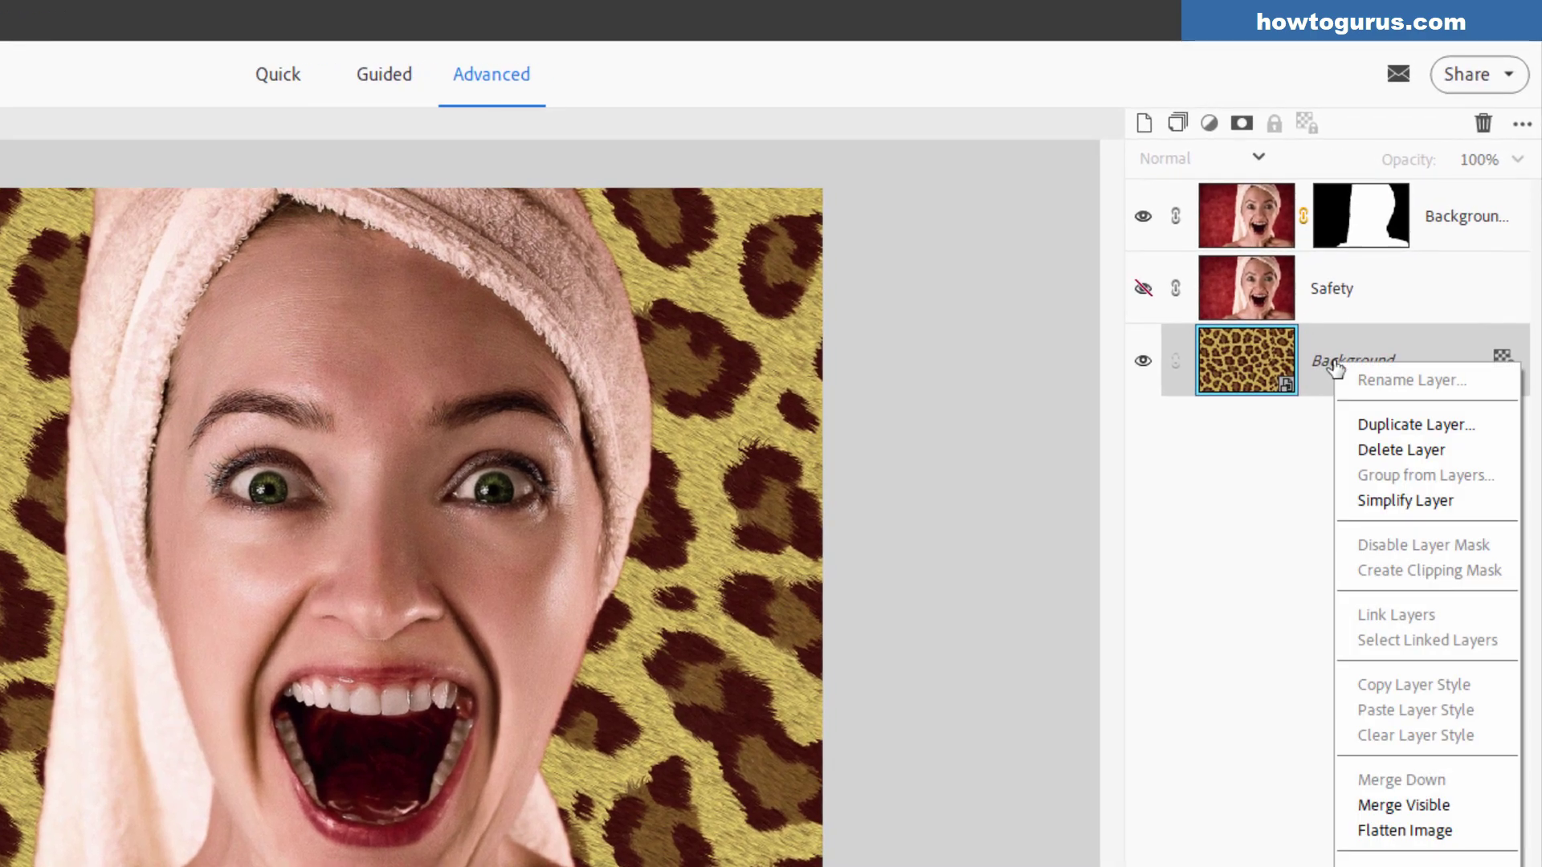
left_click(1391, 419)
left_click(588, 390)
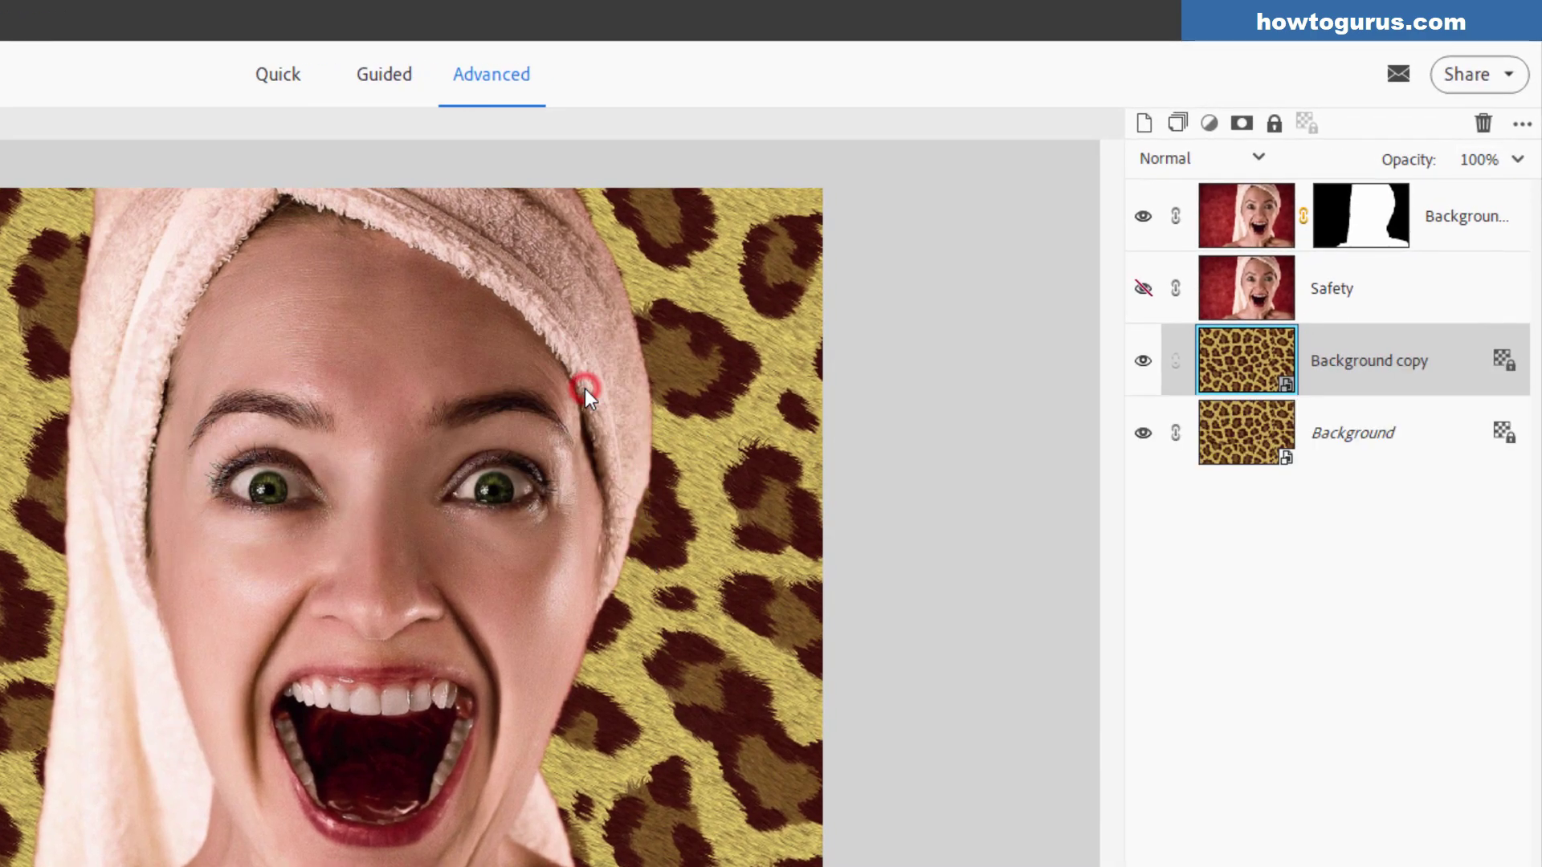
left_click_drag(1333, 337, 1349, 217)
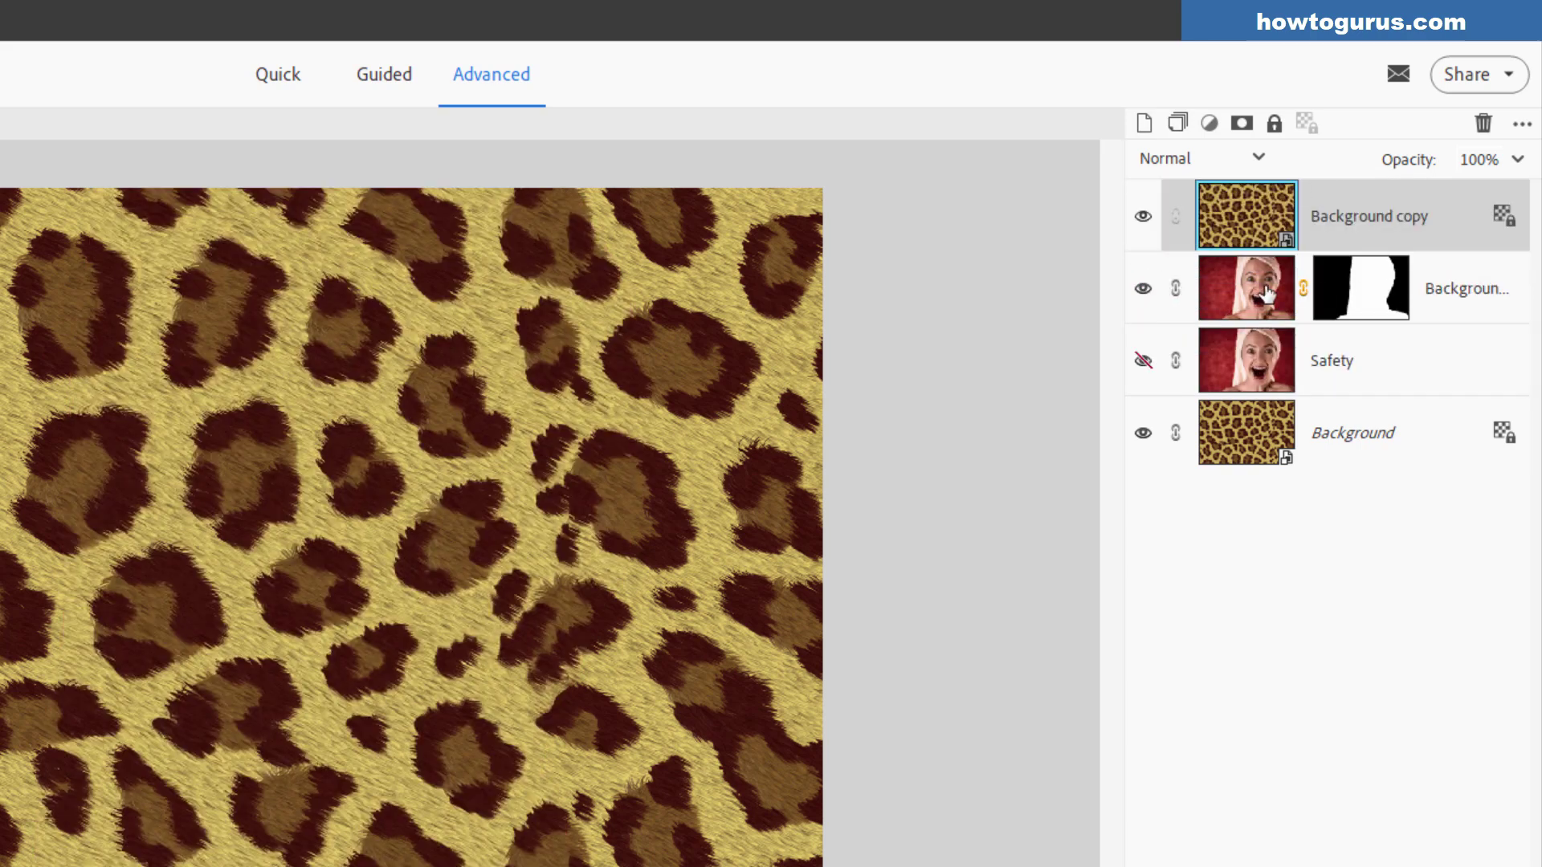
- Hide the top leopard copy and rename it Texture
left_click(1144, 217)
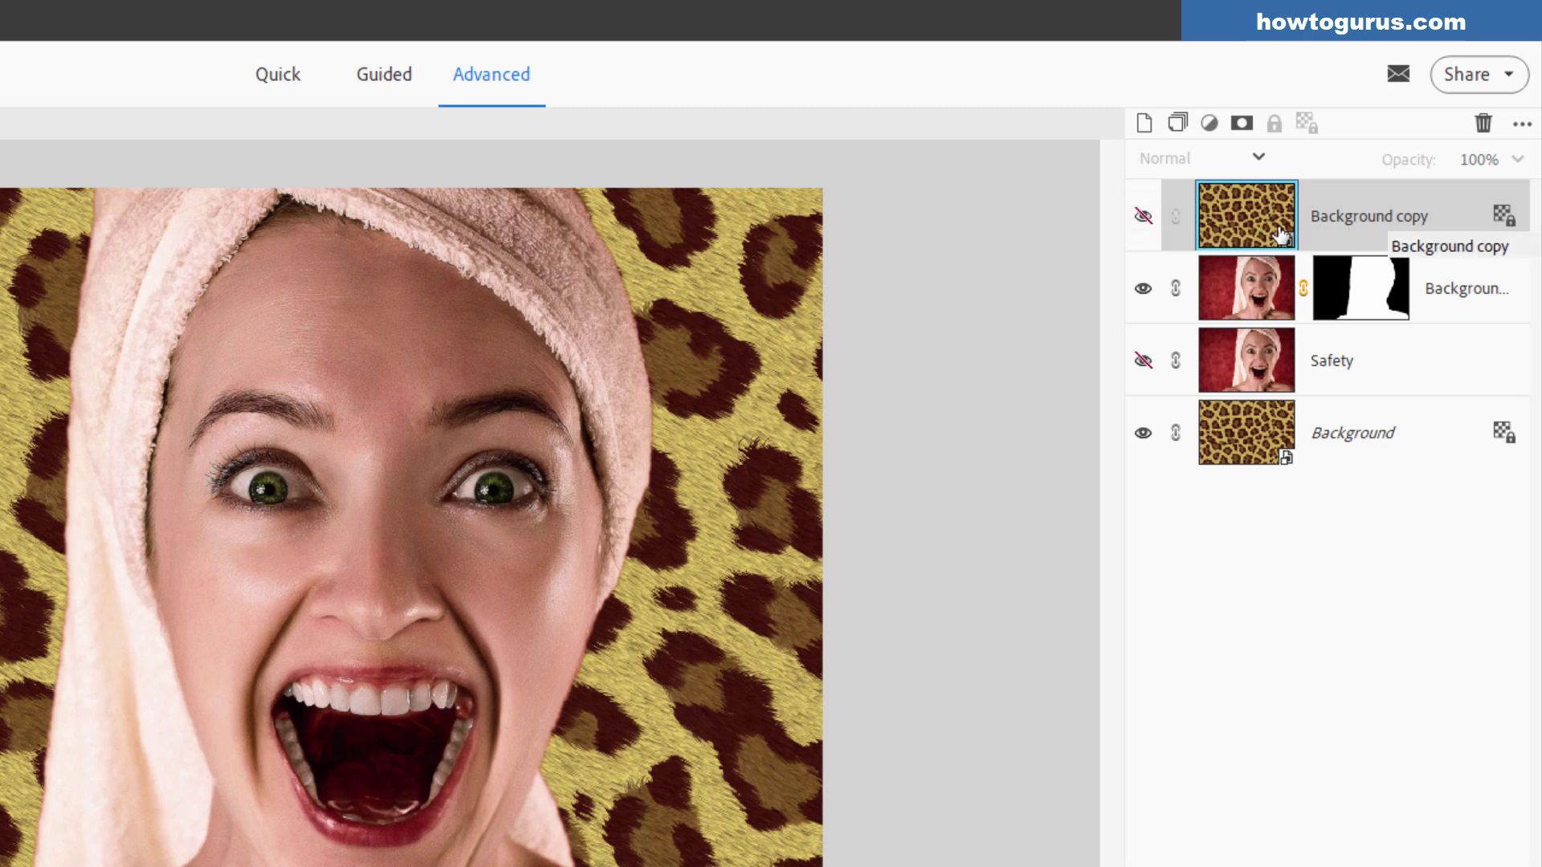
double_click(1354, 219)
type("Texture")
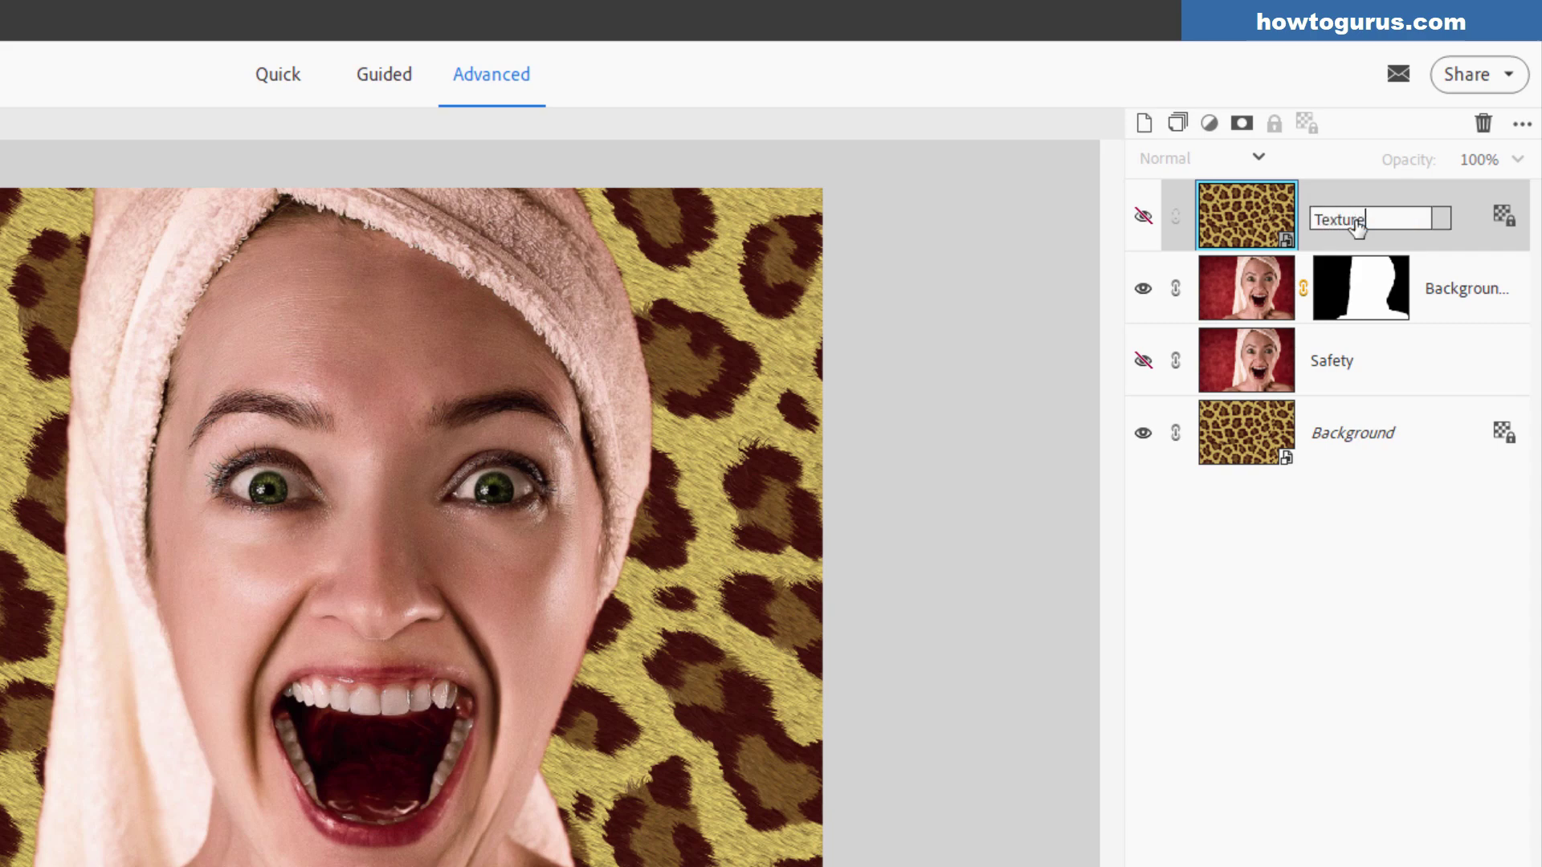
key("Return")
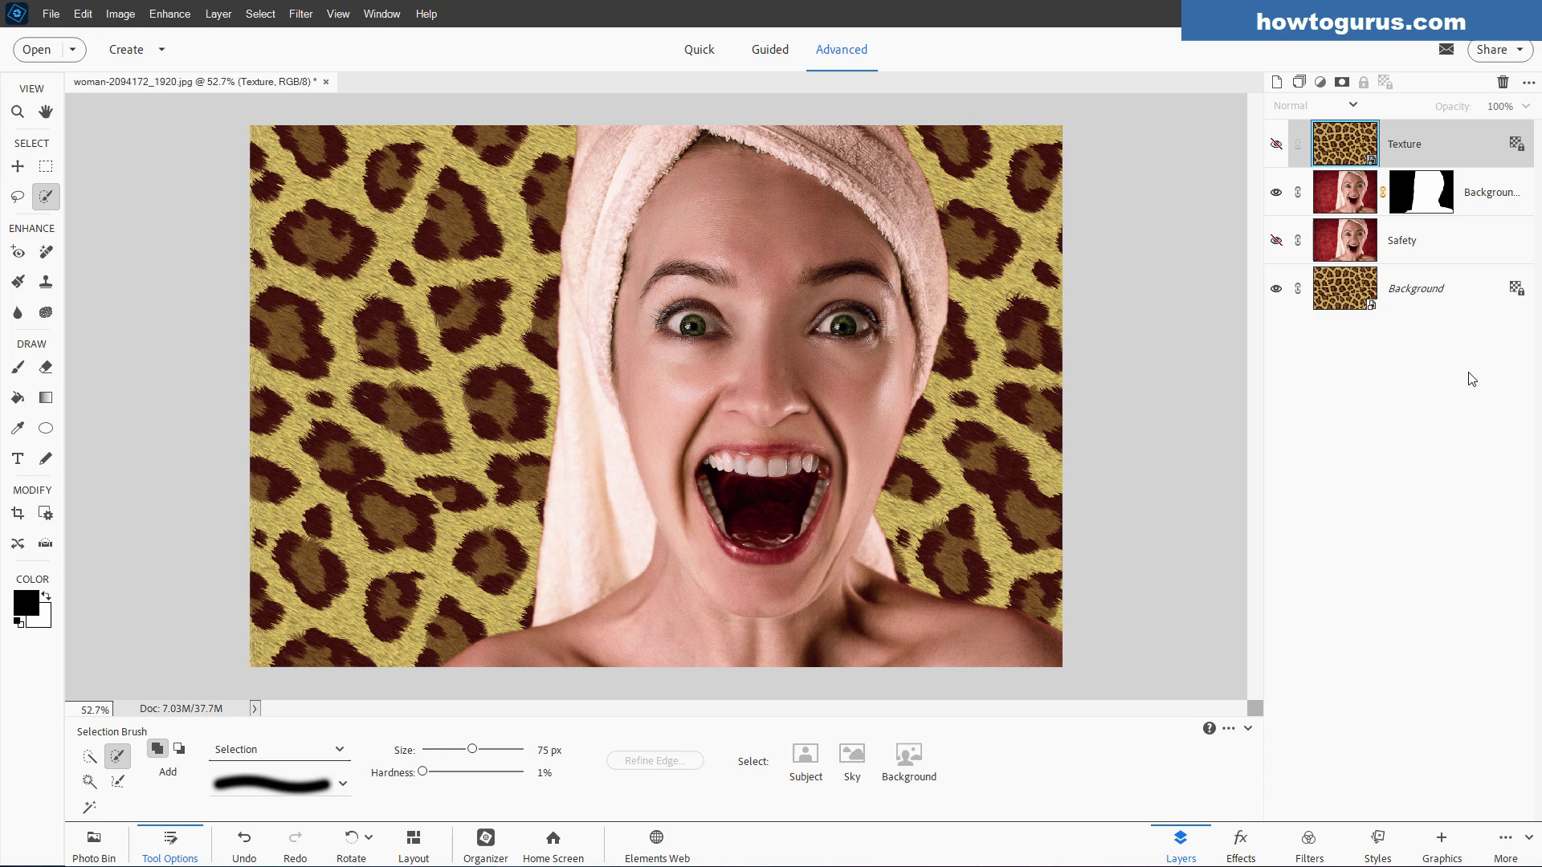
- Apply the Autumn Forest background graphic to replace the leopard fill
left_click(1443, 840)
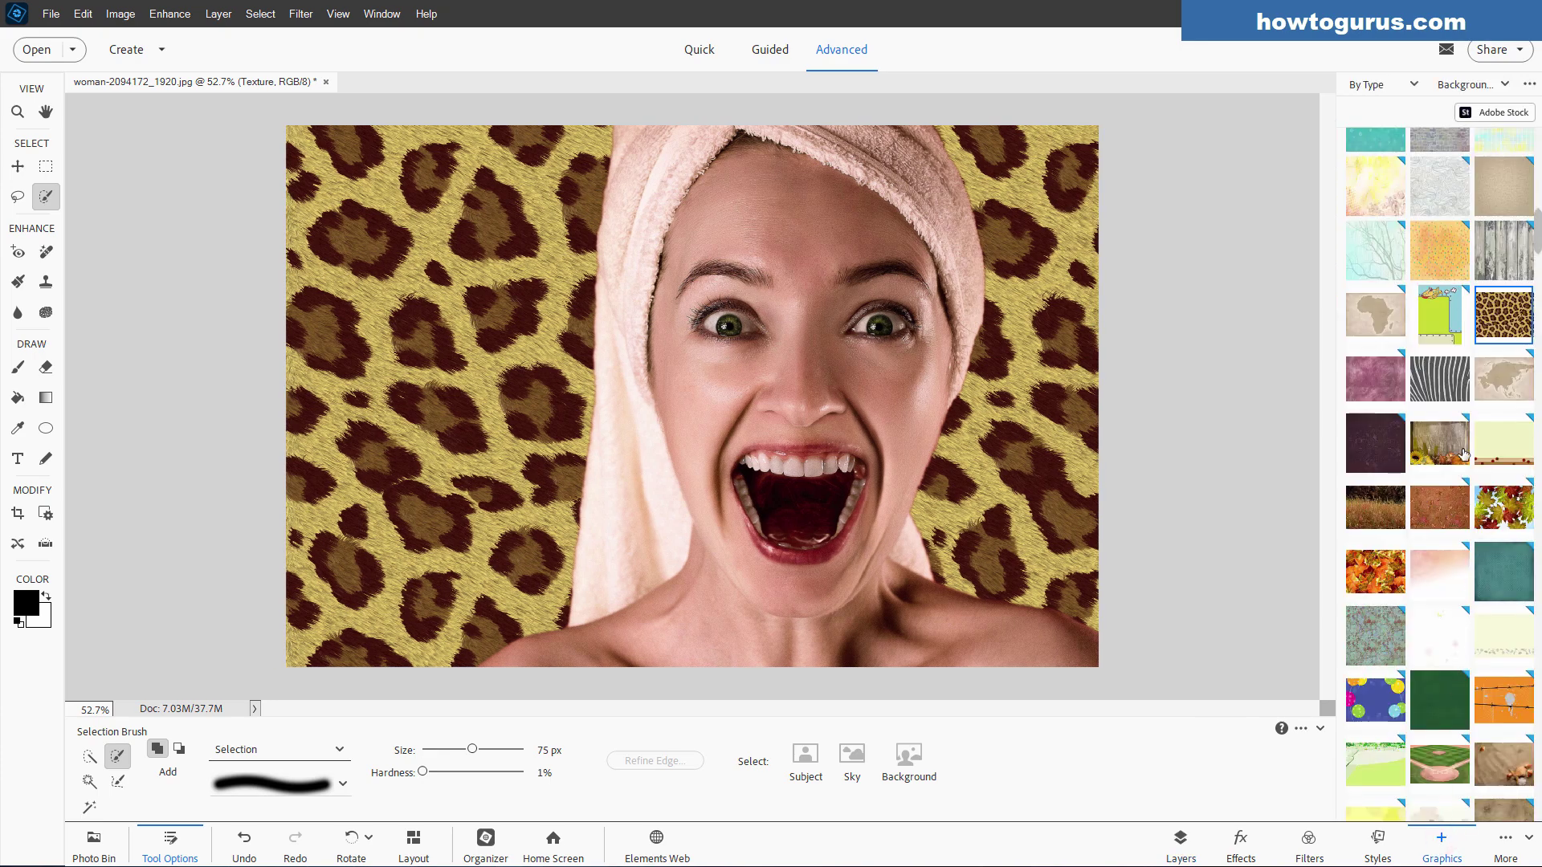
double_click(1377, 513)
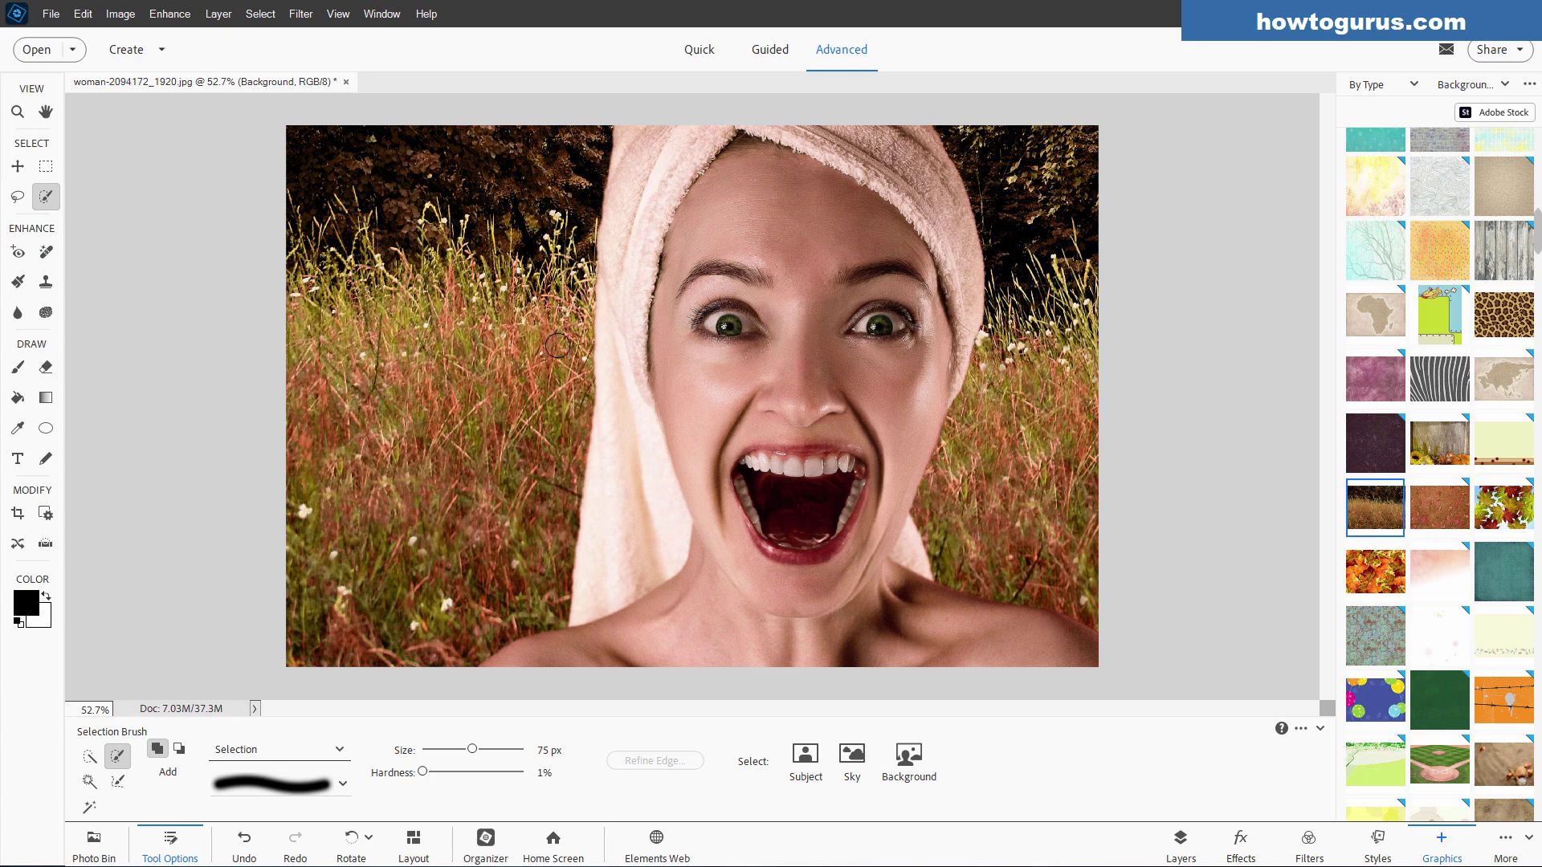
left_click(1181, 840)
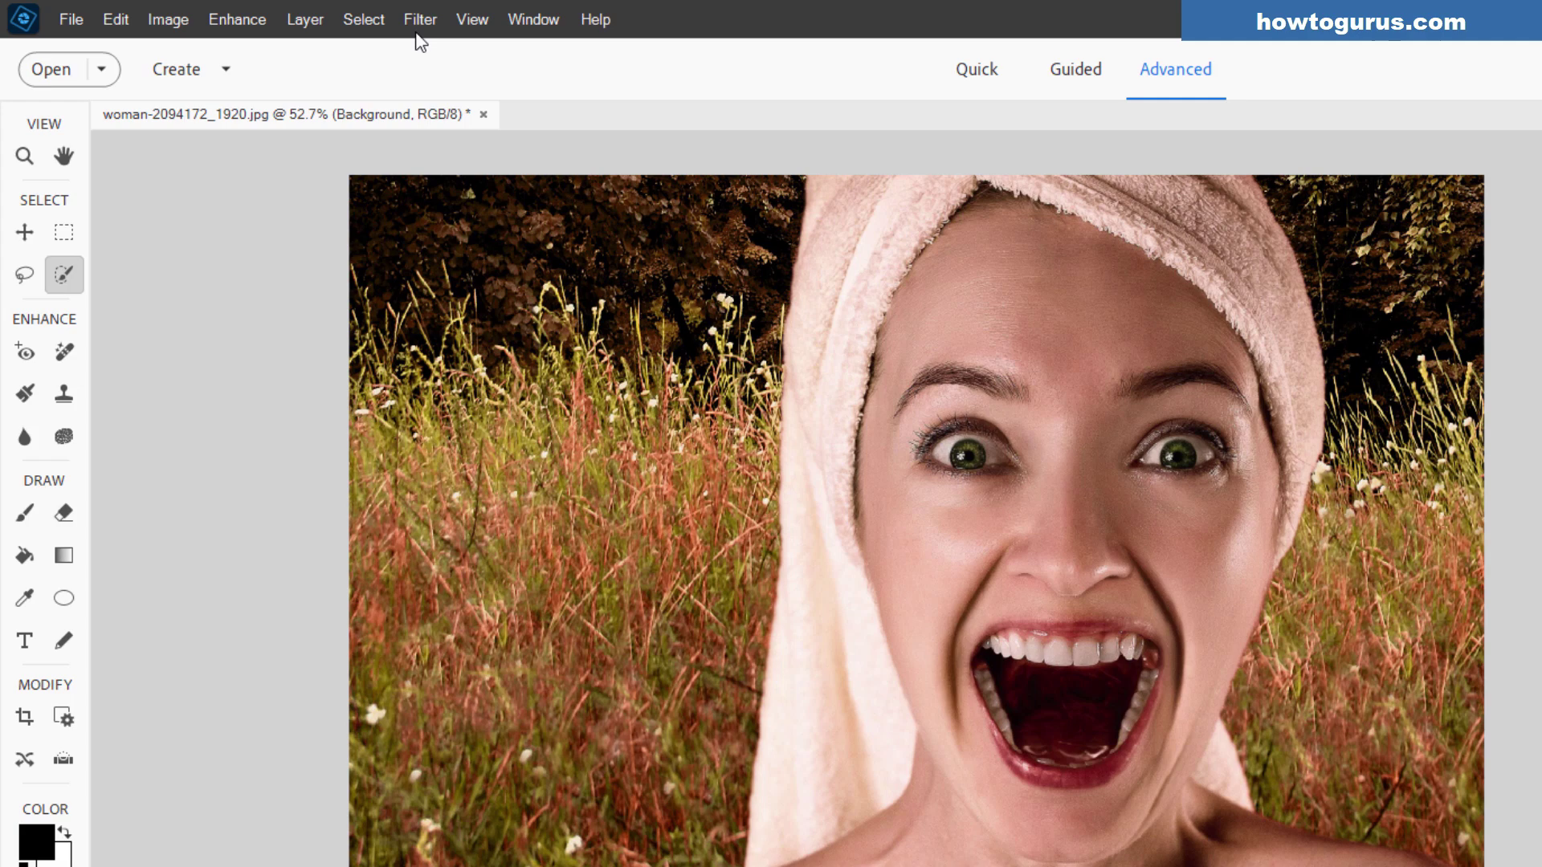
- Apply a 4-pixel Gaussian Blur to the grass Background layer, then select the masked woman layer
left_click(300, 14)
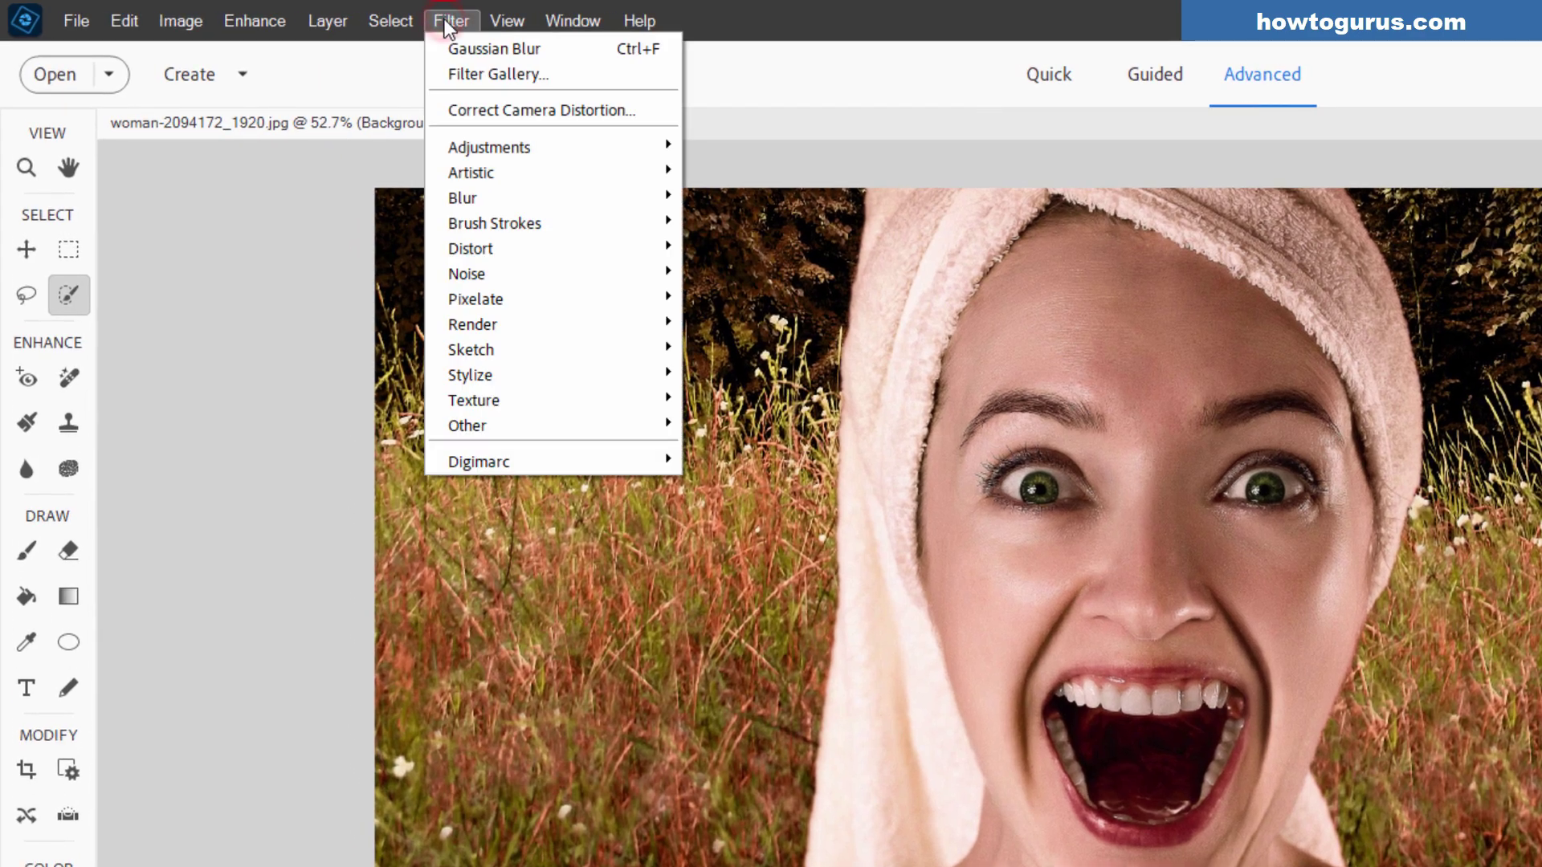
mouse_move(518, 196)
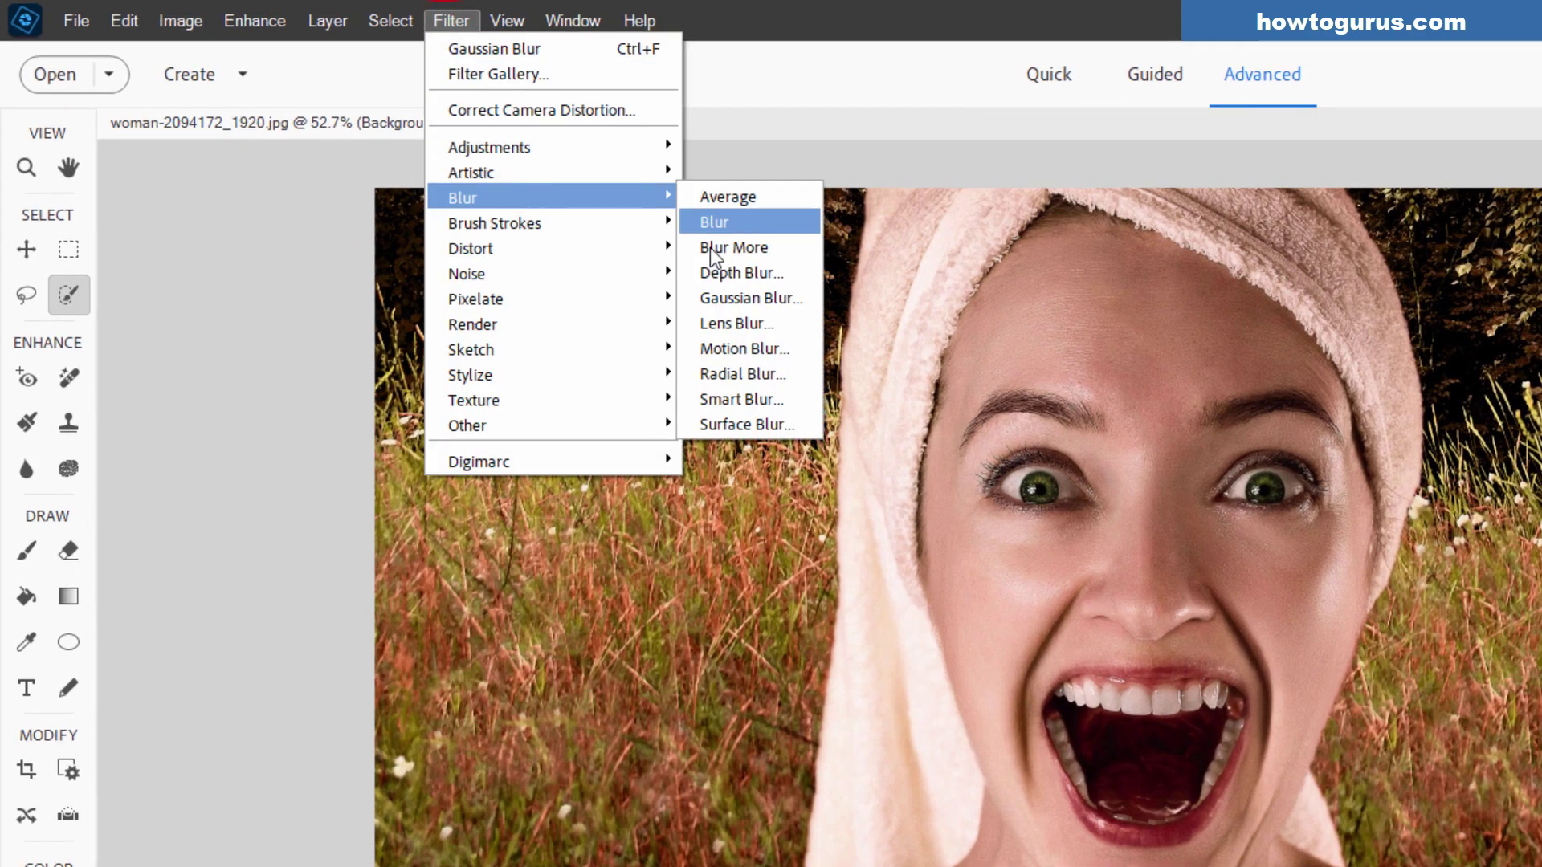
left_click(740, 296)
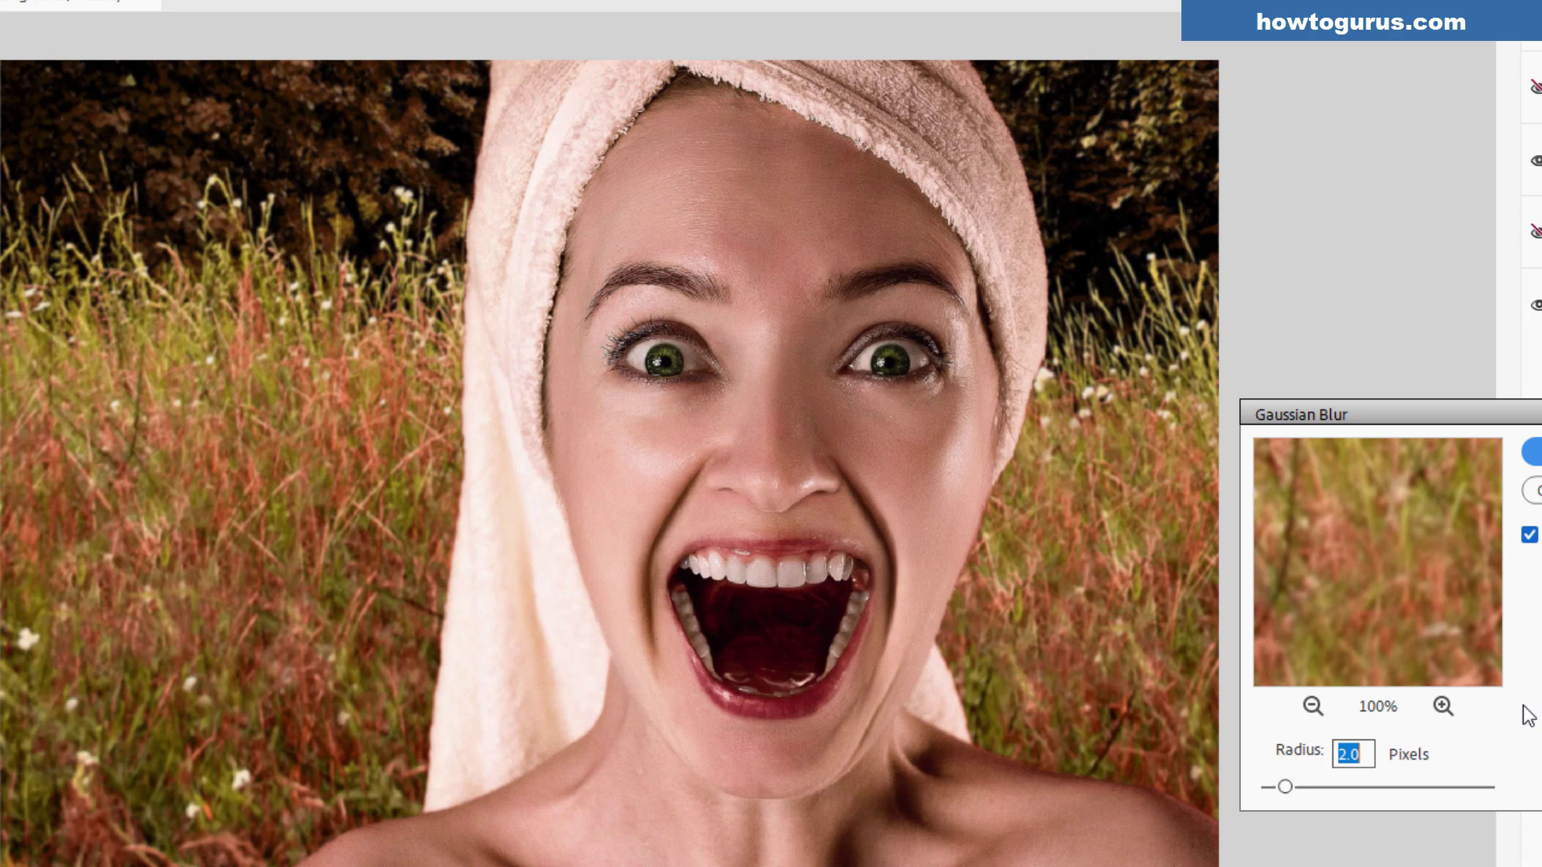
type("4")
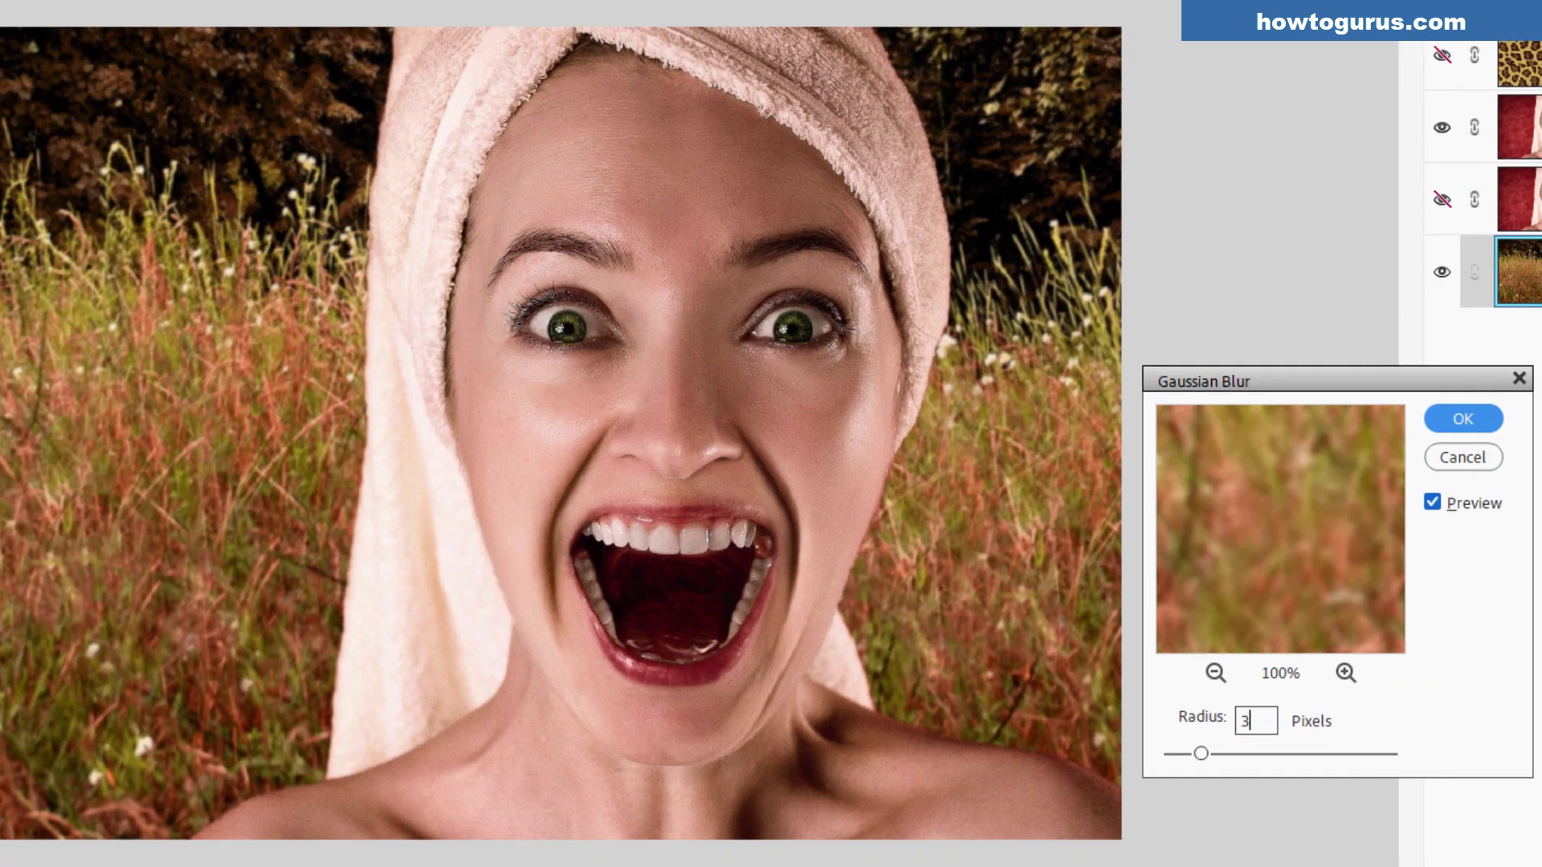
left_click(1447, 427)
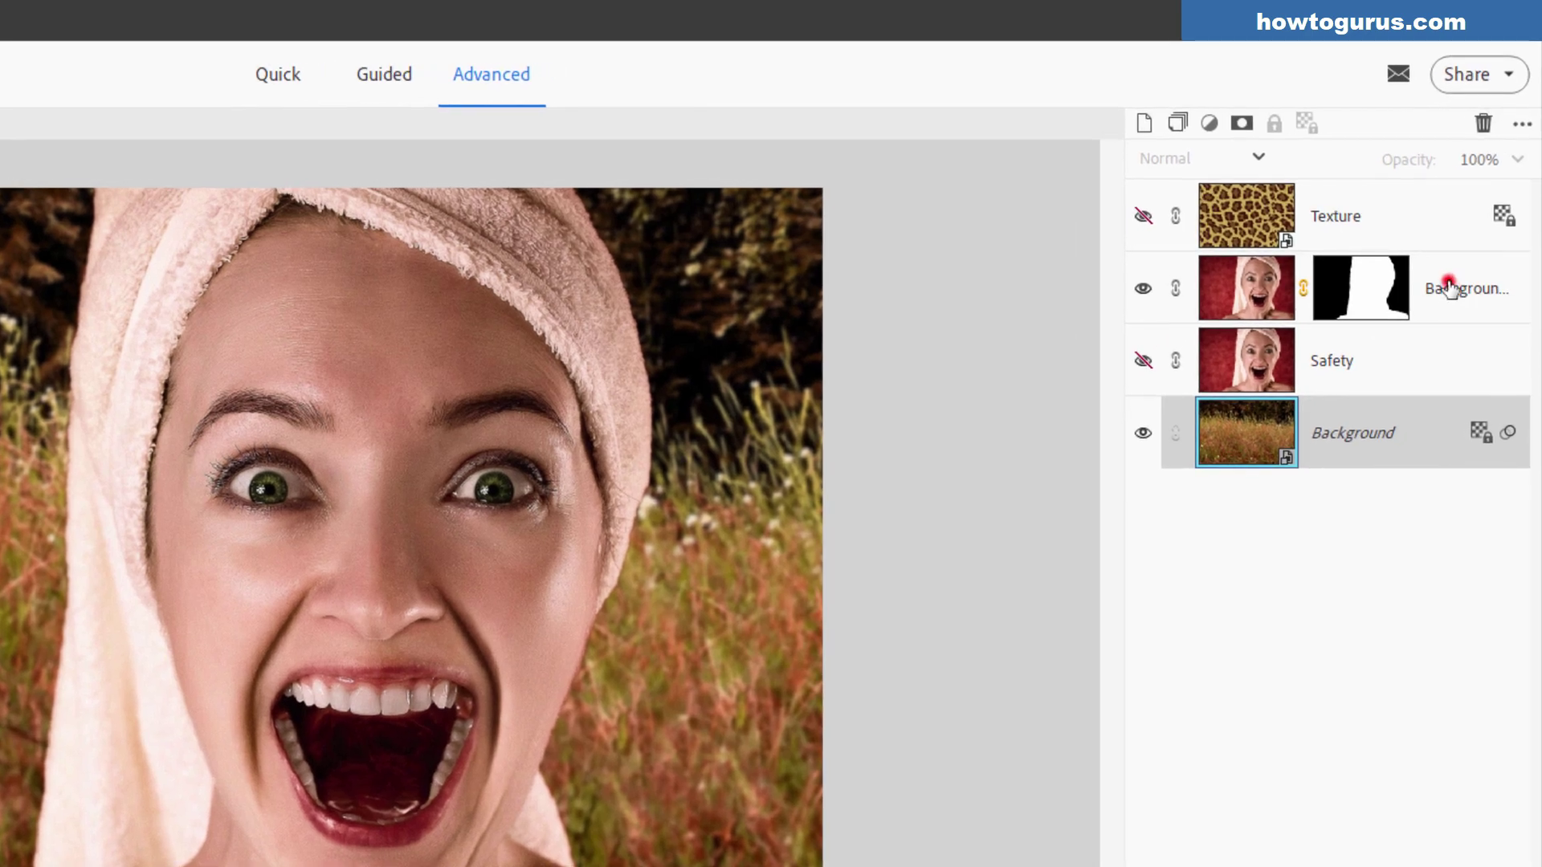
left_click(1447, 288)
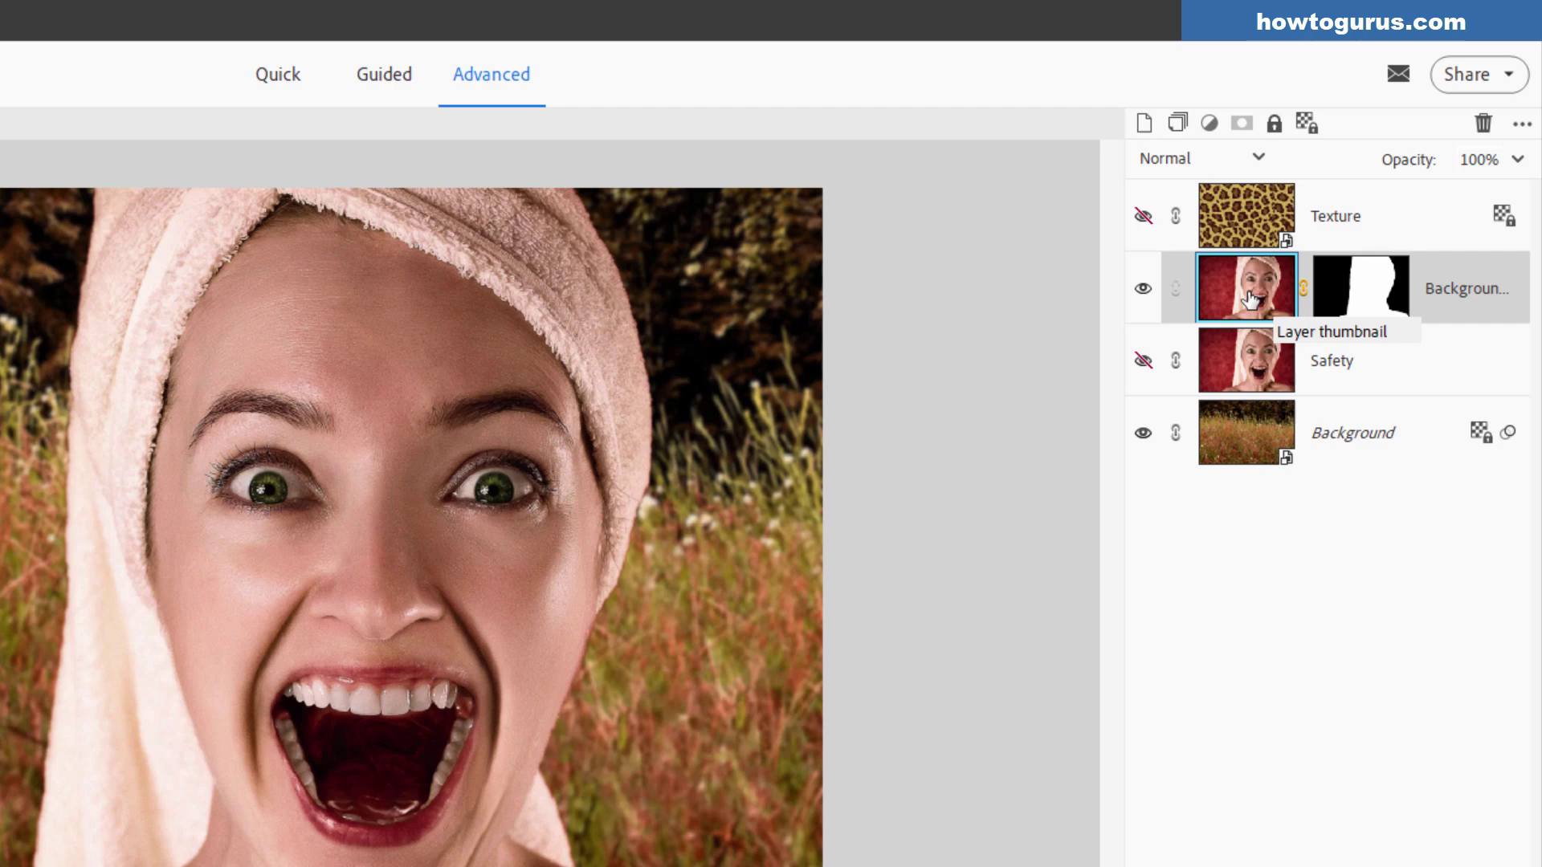
- Duplicate the masked woman layer, name the top copy Towel and the lower Portrait, then select Towel
right_click(1443, 298)
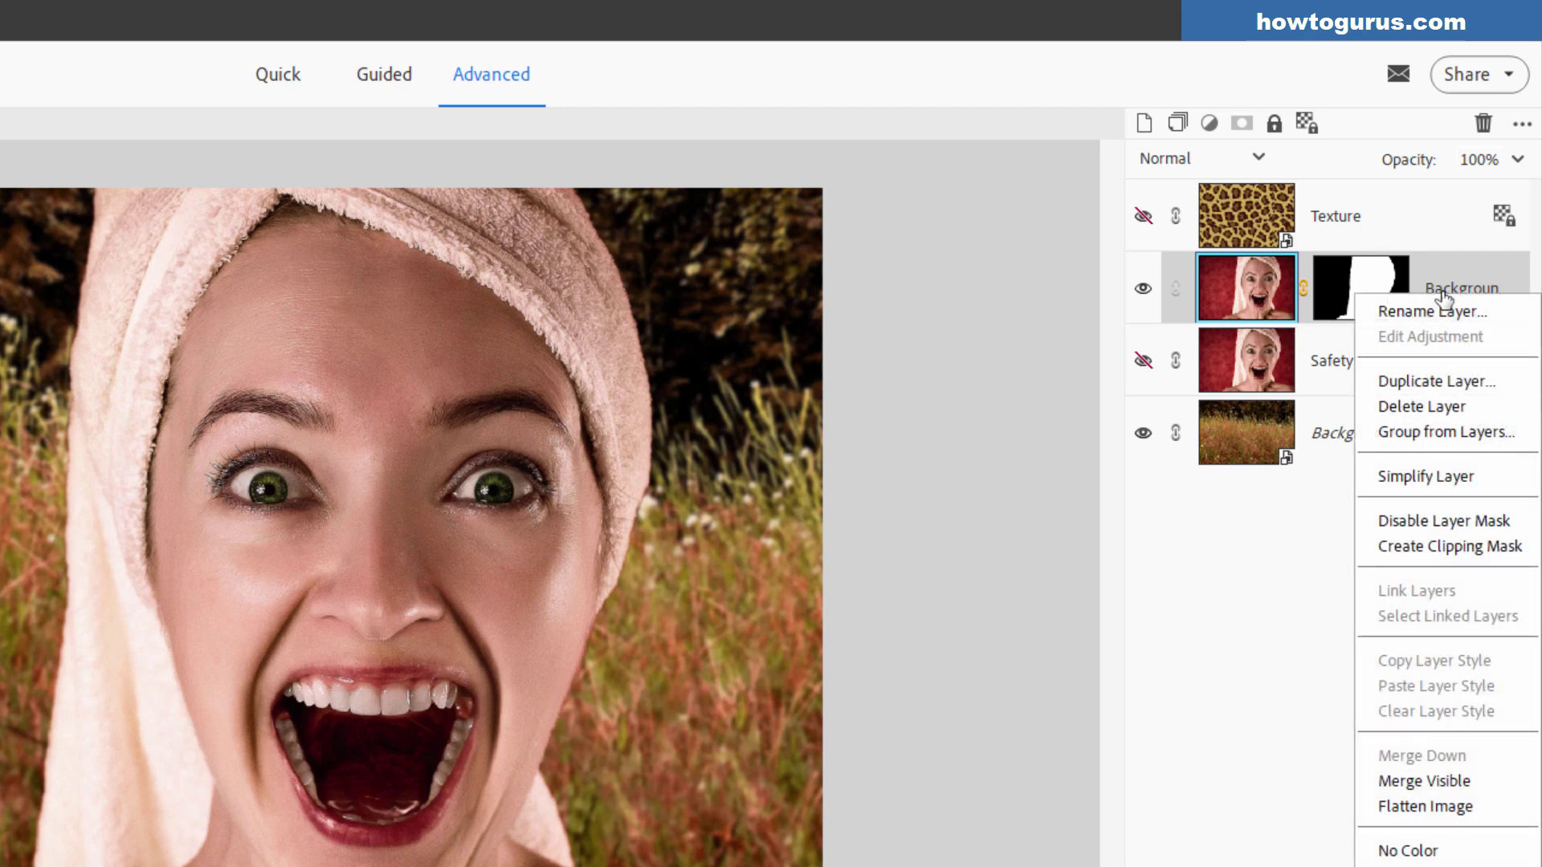
left_click(1428, 382)
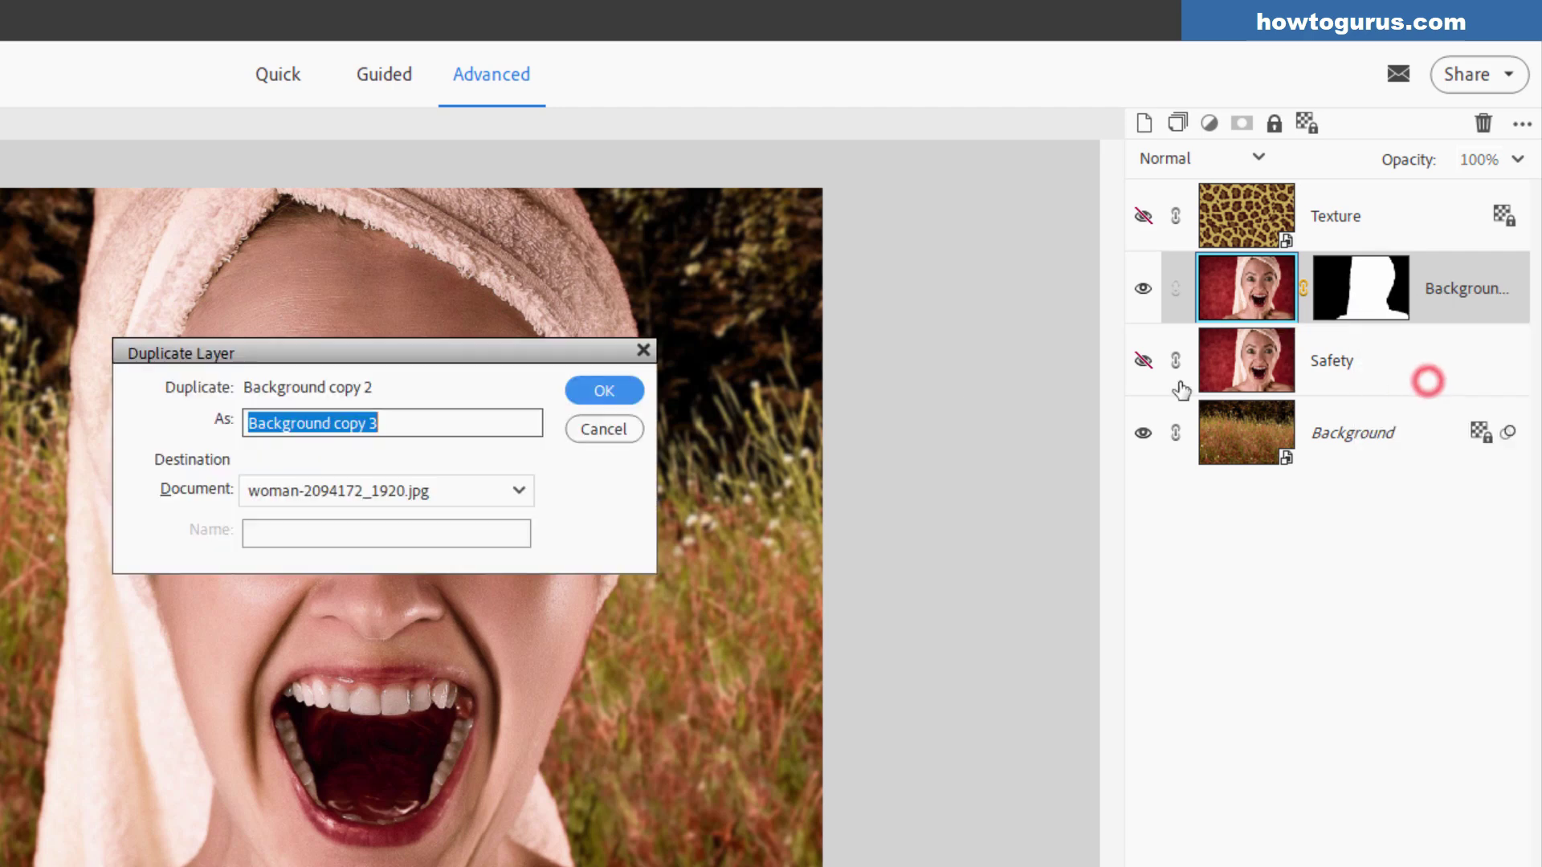
left_click(586, 394)
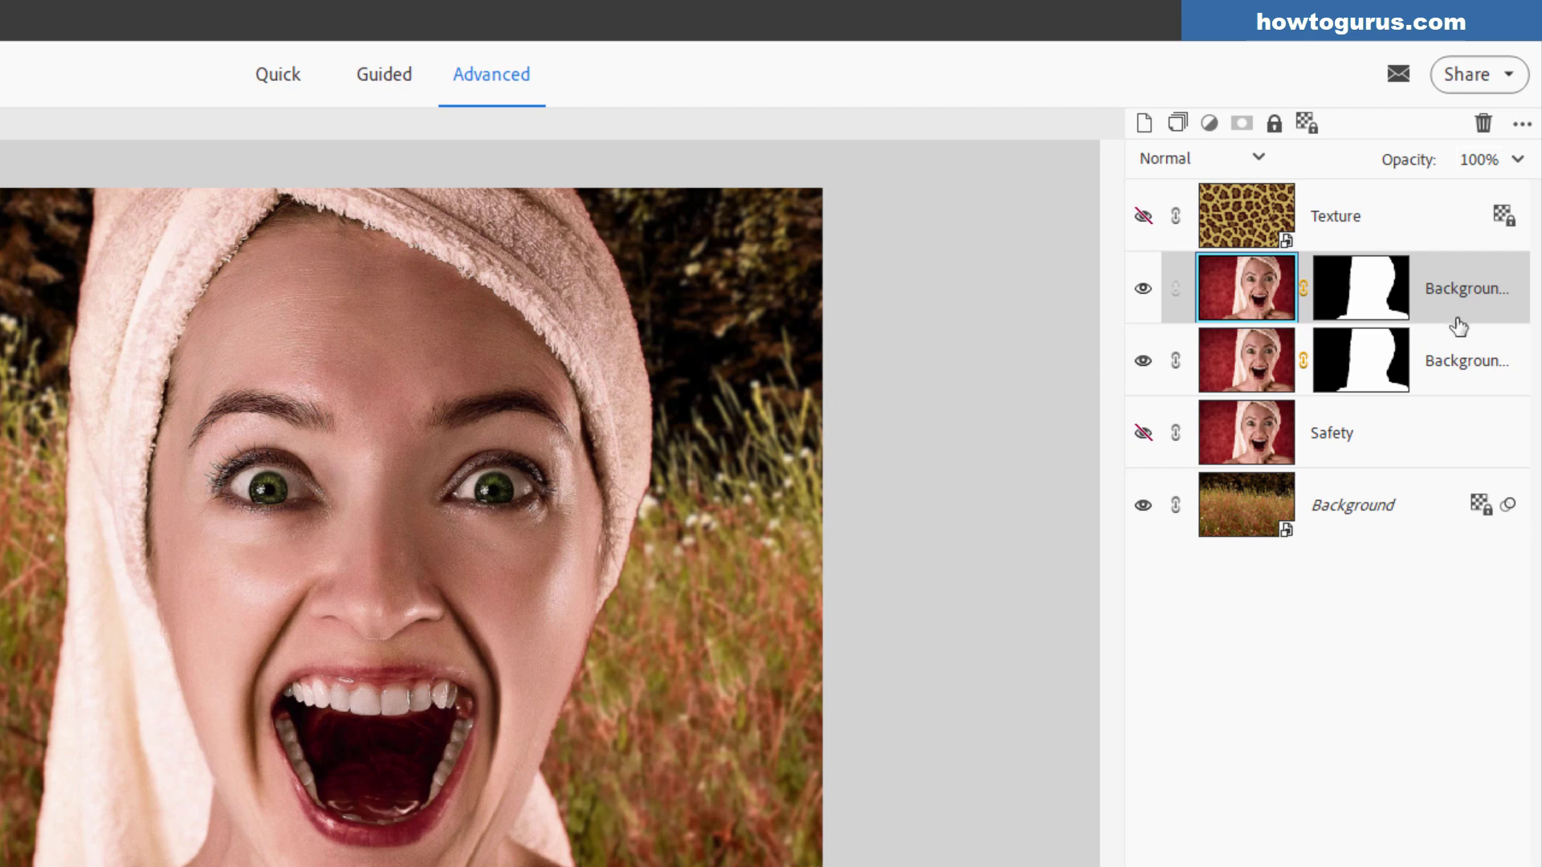
double_click(1450, 294)
type("Towel")
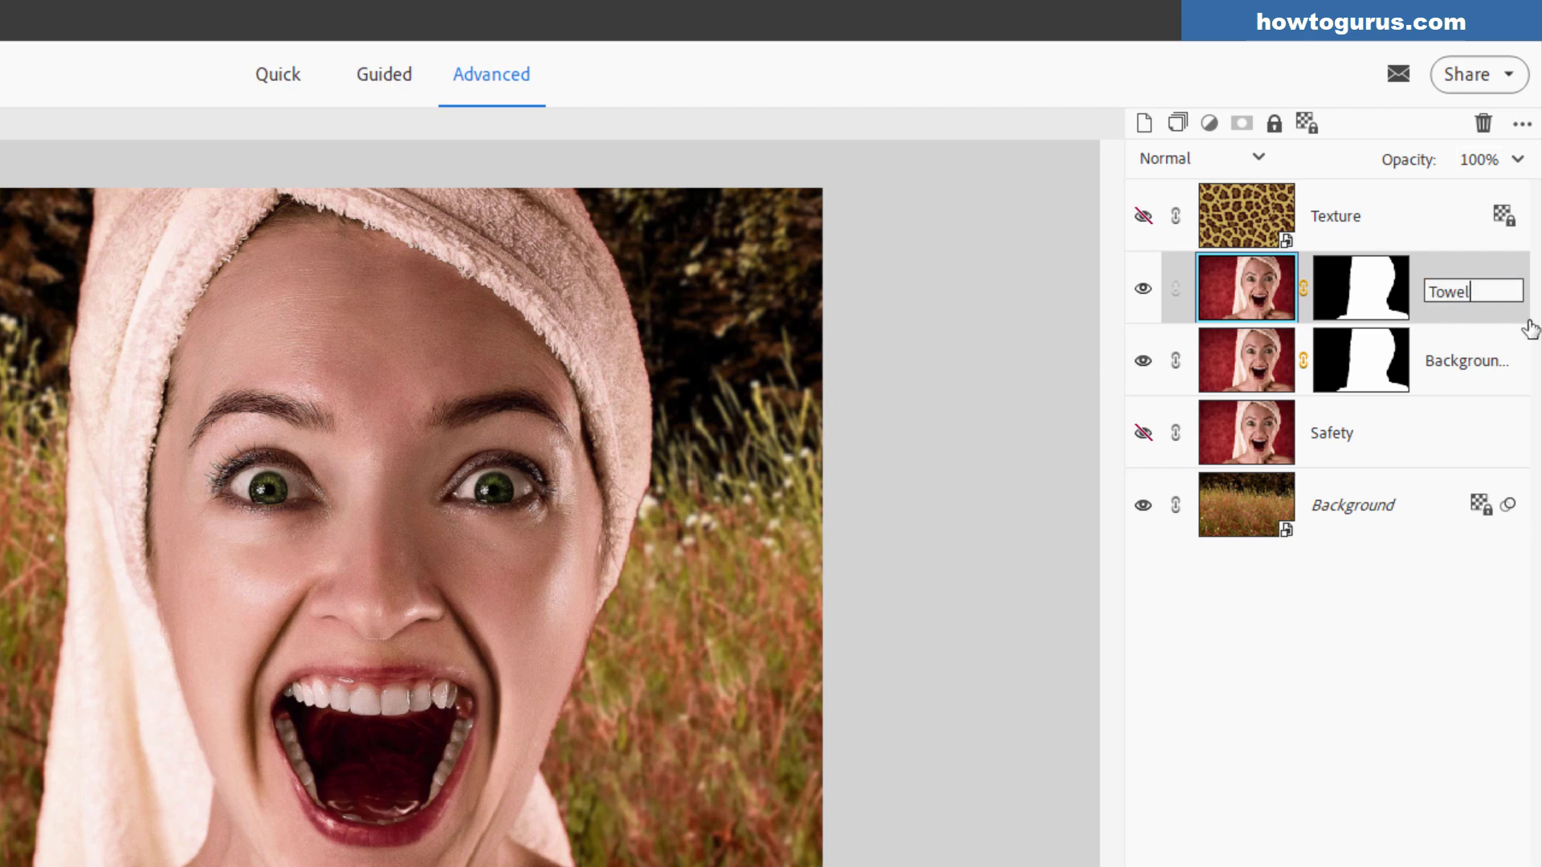
double_click(1456, 366)
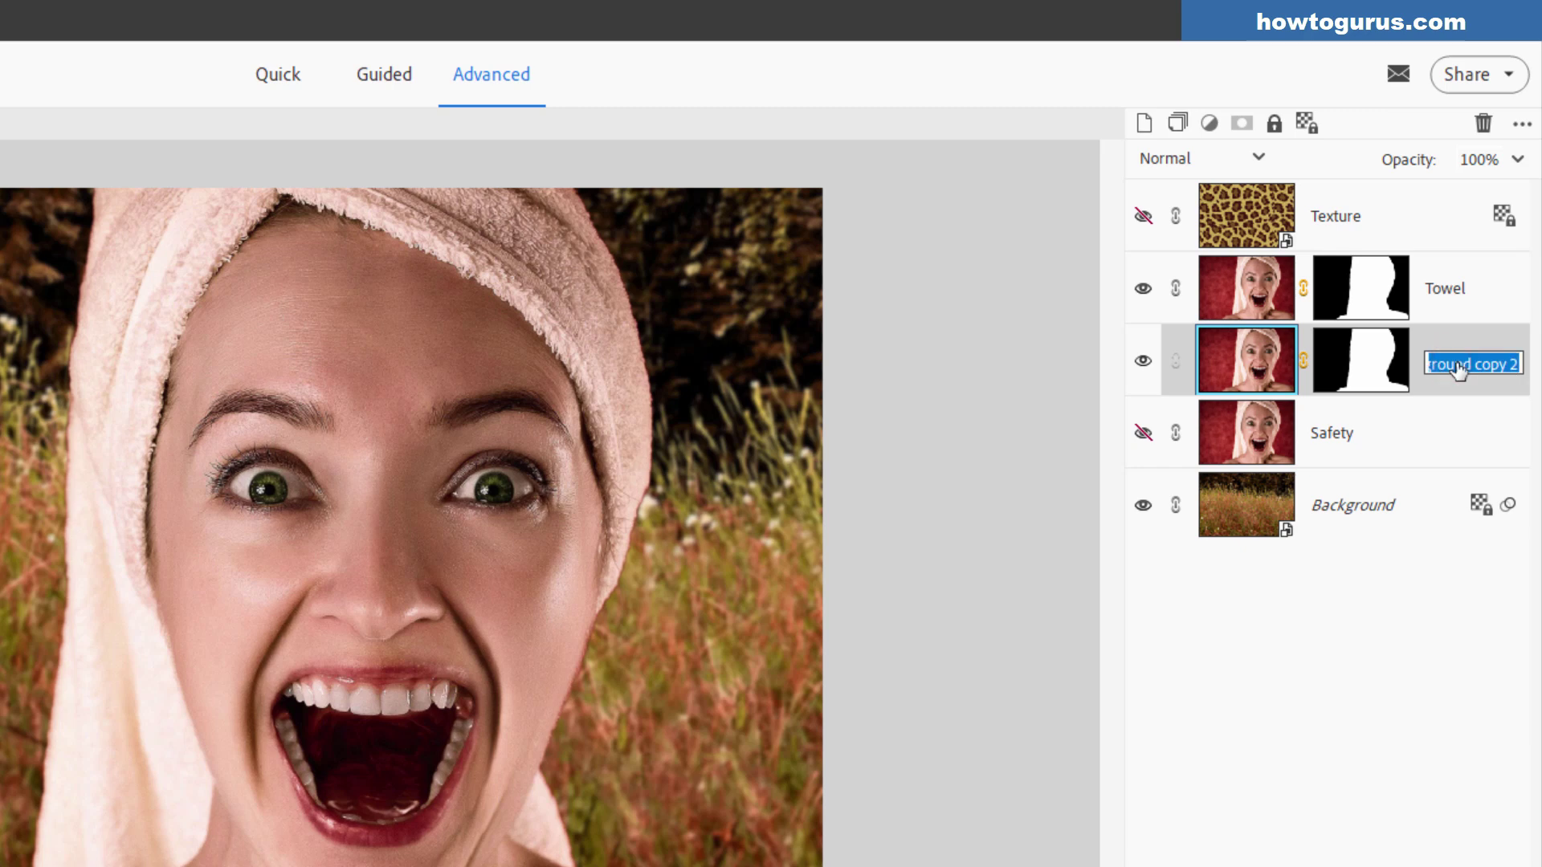
type("Portrait")
left_click(1451, 379)
left_click(1450, 291)
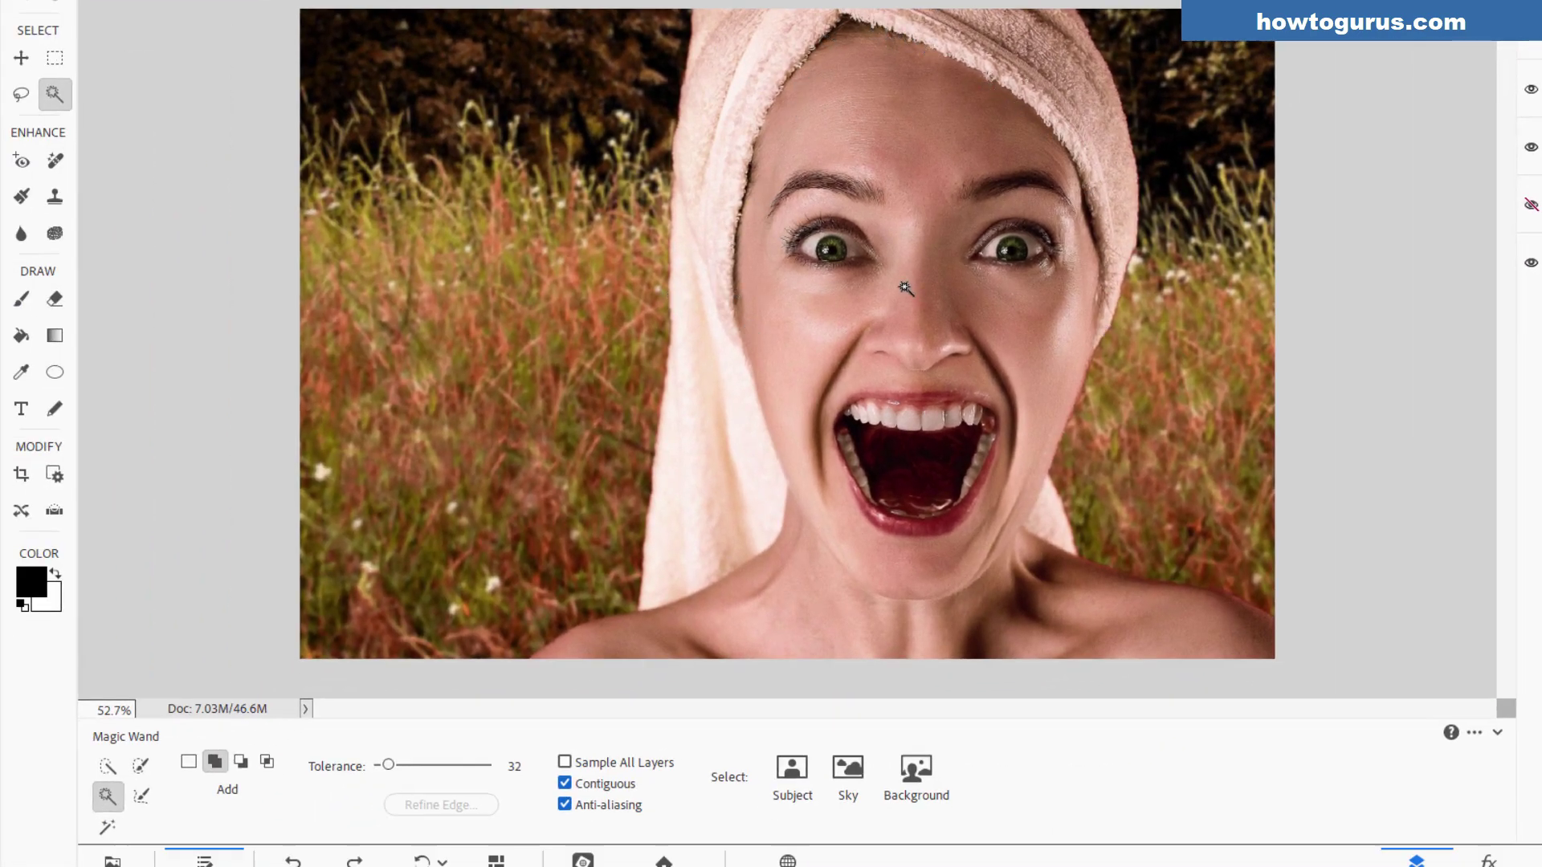
- Paint a selection over the face along the forehead, cheeks, mouth, chin and nose
left_click(108, 765)
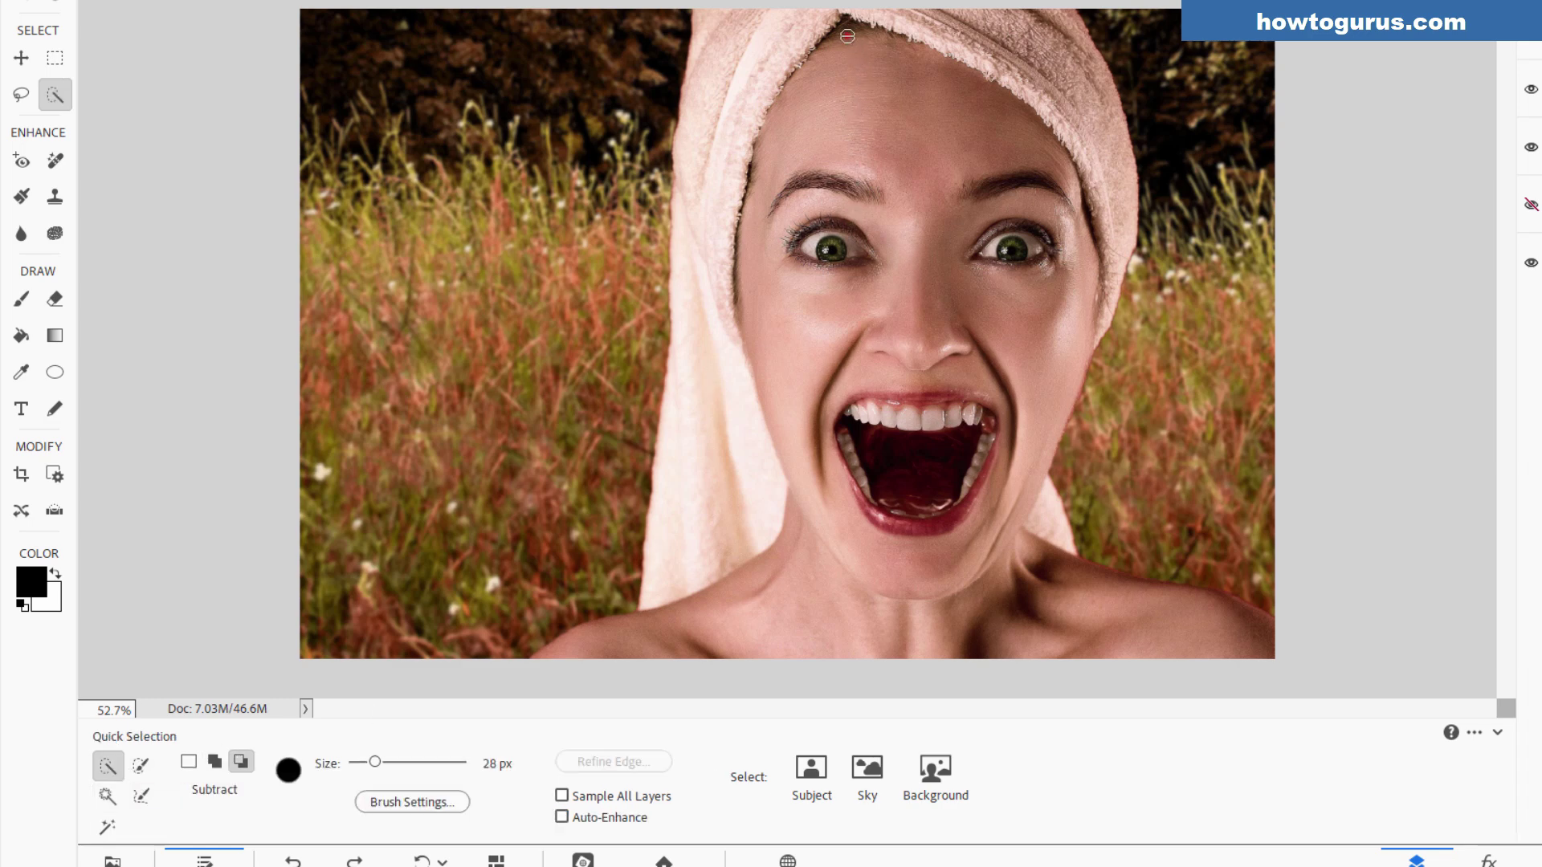
left_click_drag(847, 35, 794, 114)
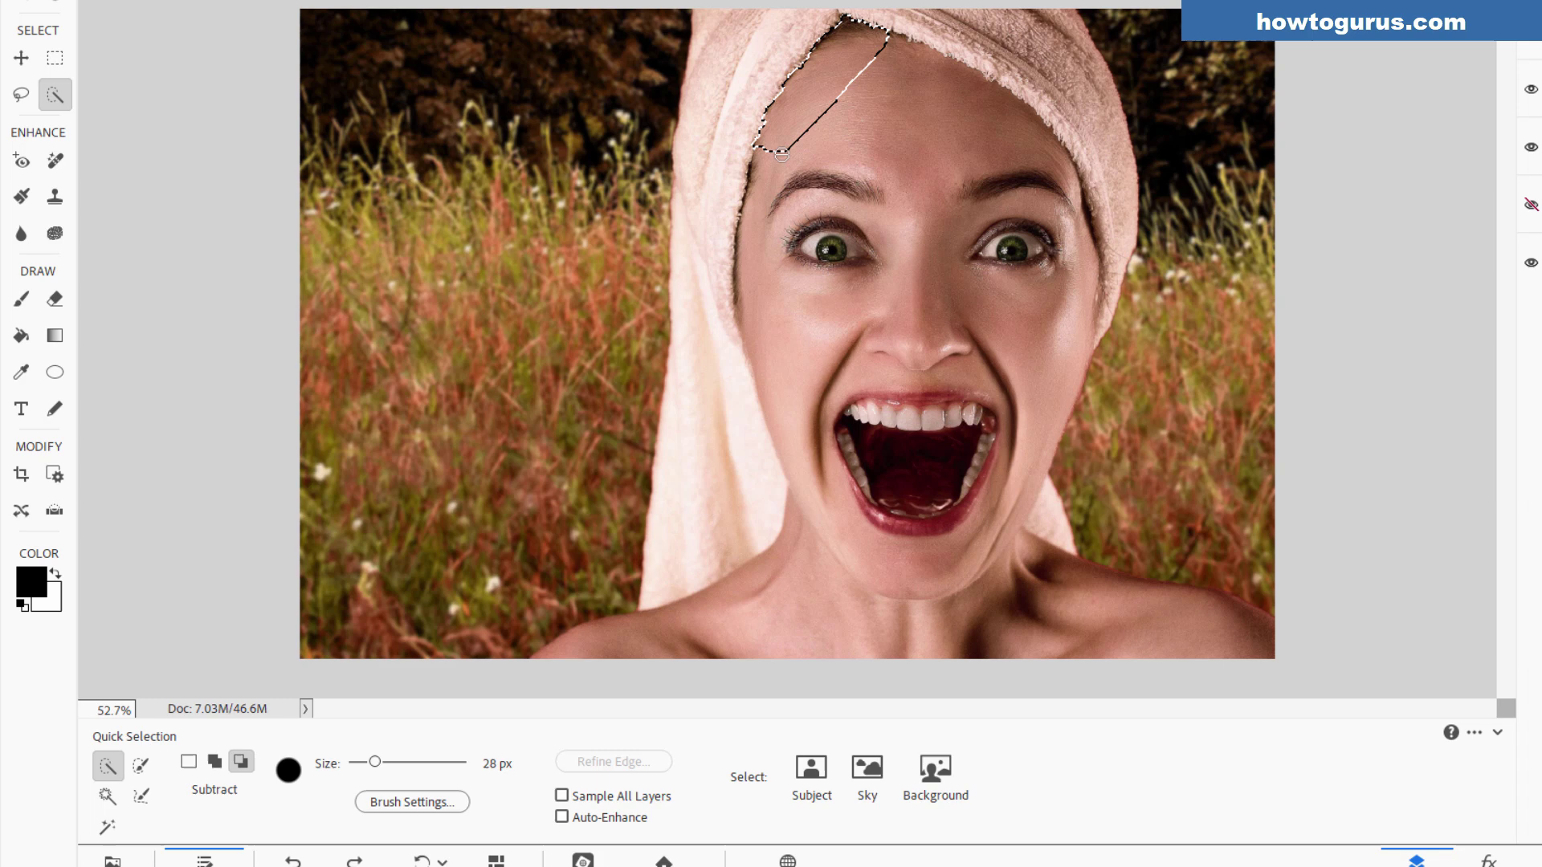
mouse_move(781, 154)
left_mouse_down()
mouse_move(752, 238)
mouse_move(752, 317)
mouse_move(801, 473)
mouse_move(787, 548)
mouse_move(618, 630)
left_mouse_up()
left_click(214, 762)
mouse_move(908, 588)
left_mouse_down()
mouse_move(866, 473)
mouse_move(835, 434)
left_mouse_up()
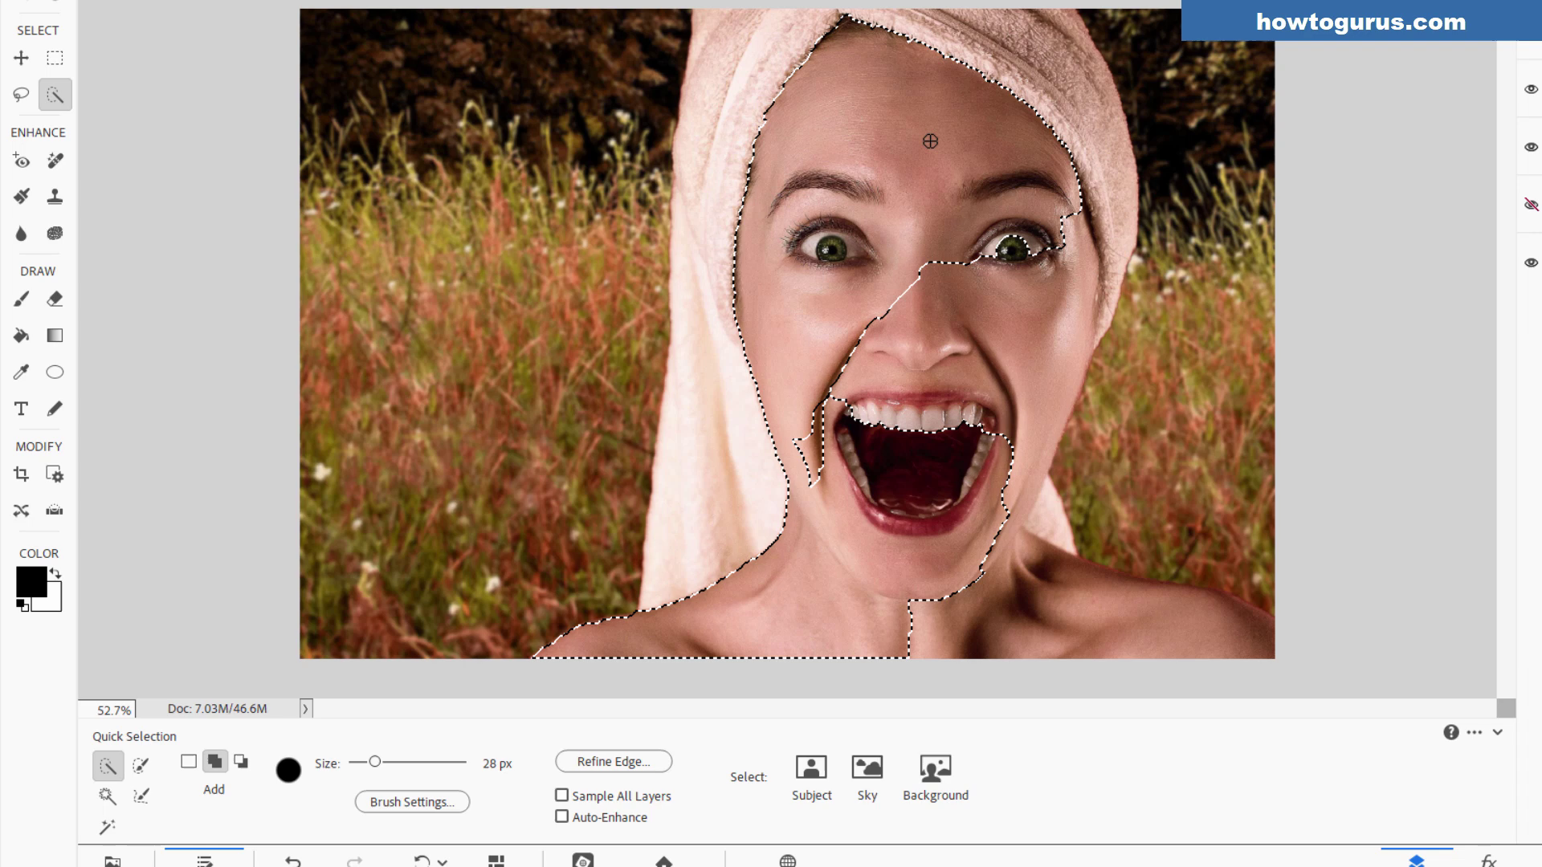
mouse_move(1069, 215)
left_mouse_down()
mouse_move(1078, 339)
mouse_move(1011, 534)
mouse_move(1044, 570)
mouse_move(1146, 604)
left_mouse_up()
mouse_move(916, 426)
left_mouse_down()
mouse_move(868, 420)
mouse_move(839, 472)
mouse_move(821, 456)
mouse_move(825, 363)
mouse_move(812, 494)
left_mouse_up()
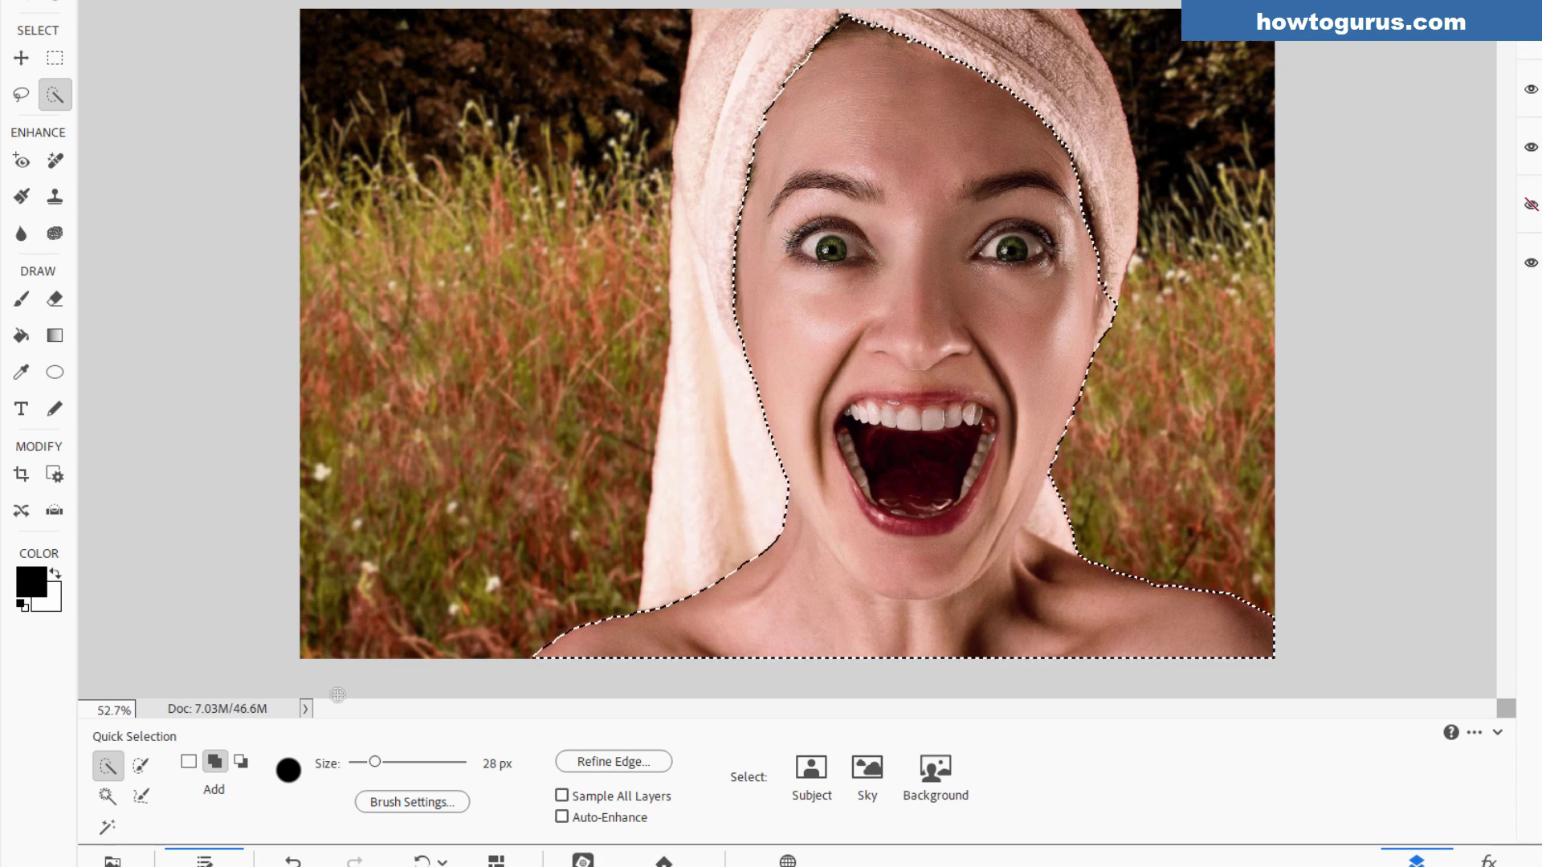
- Touch up the selection edge near the right eye with the Selection Brush
left_click(242, 760)
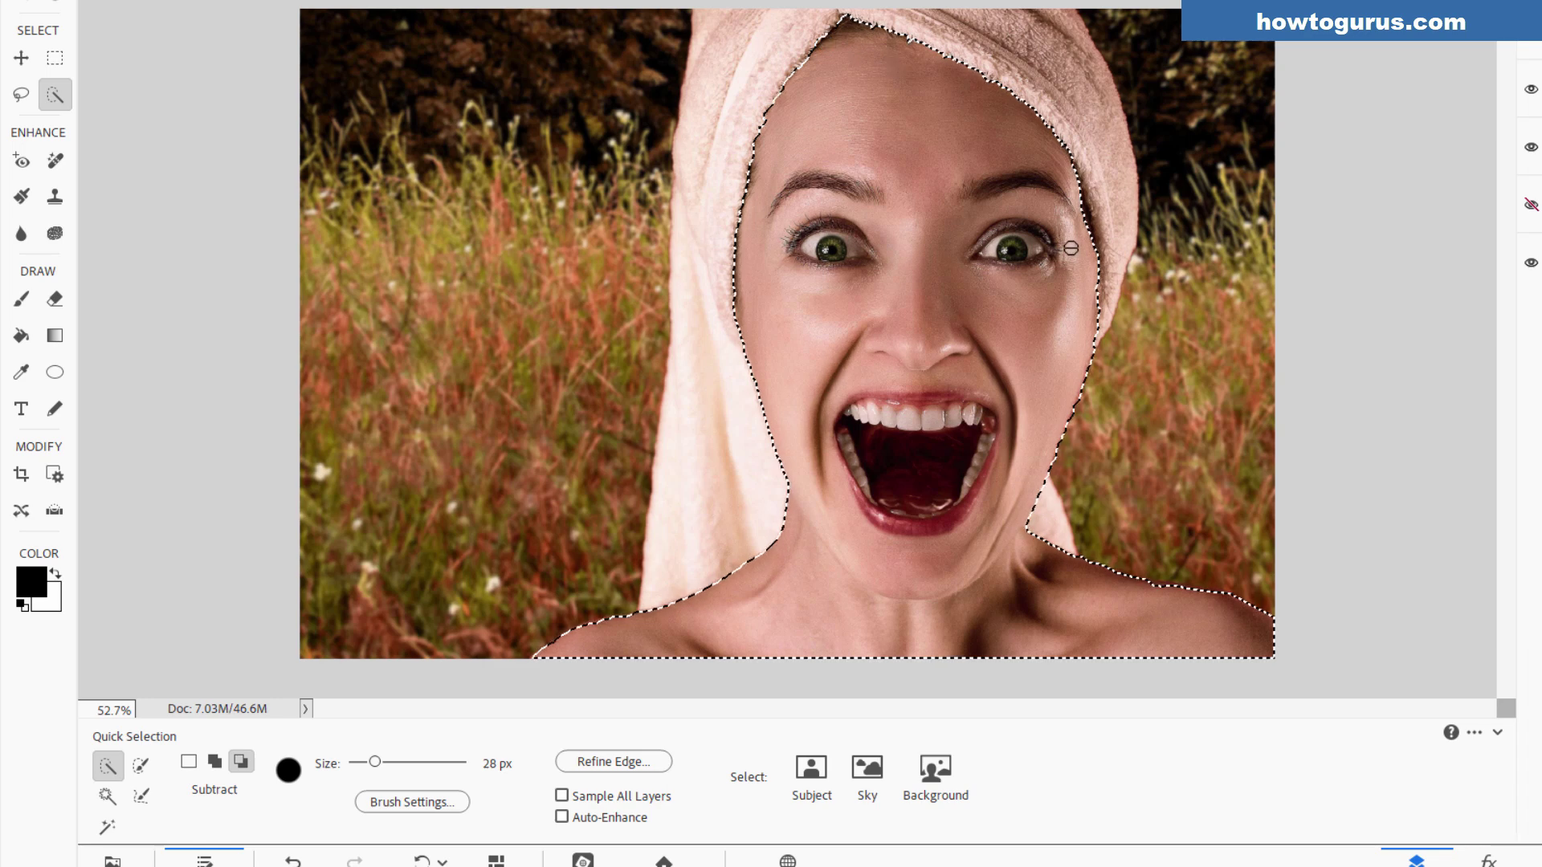
left_click(108, 766)
left_click(215, 761)
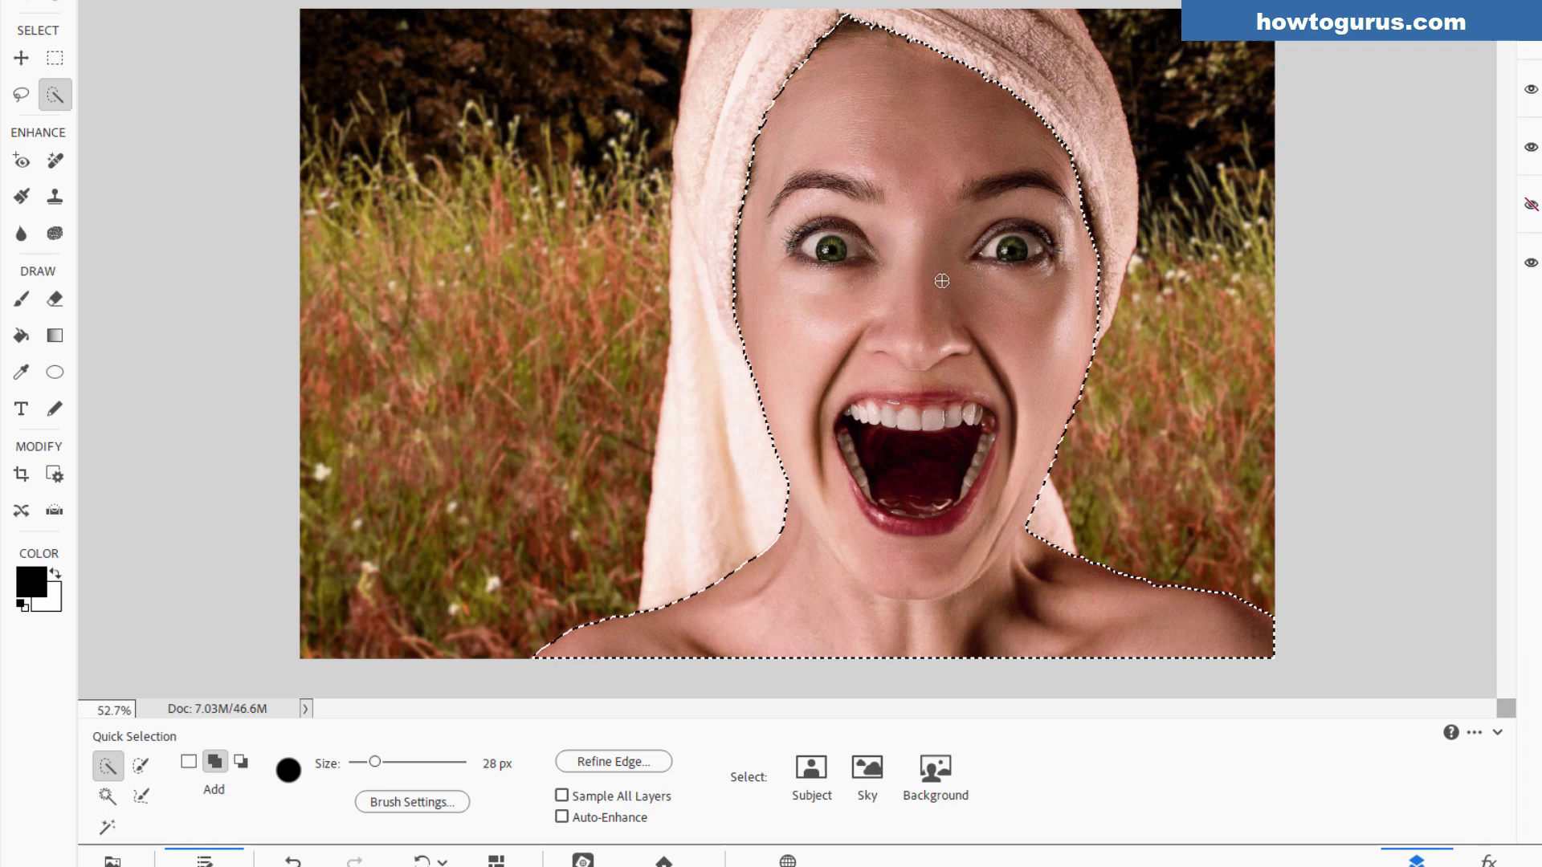
left_click(141, 765)
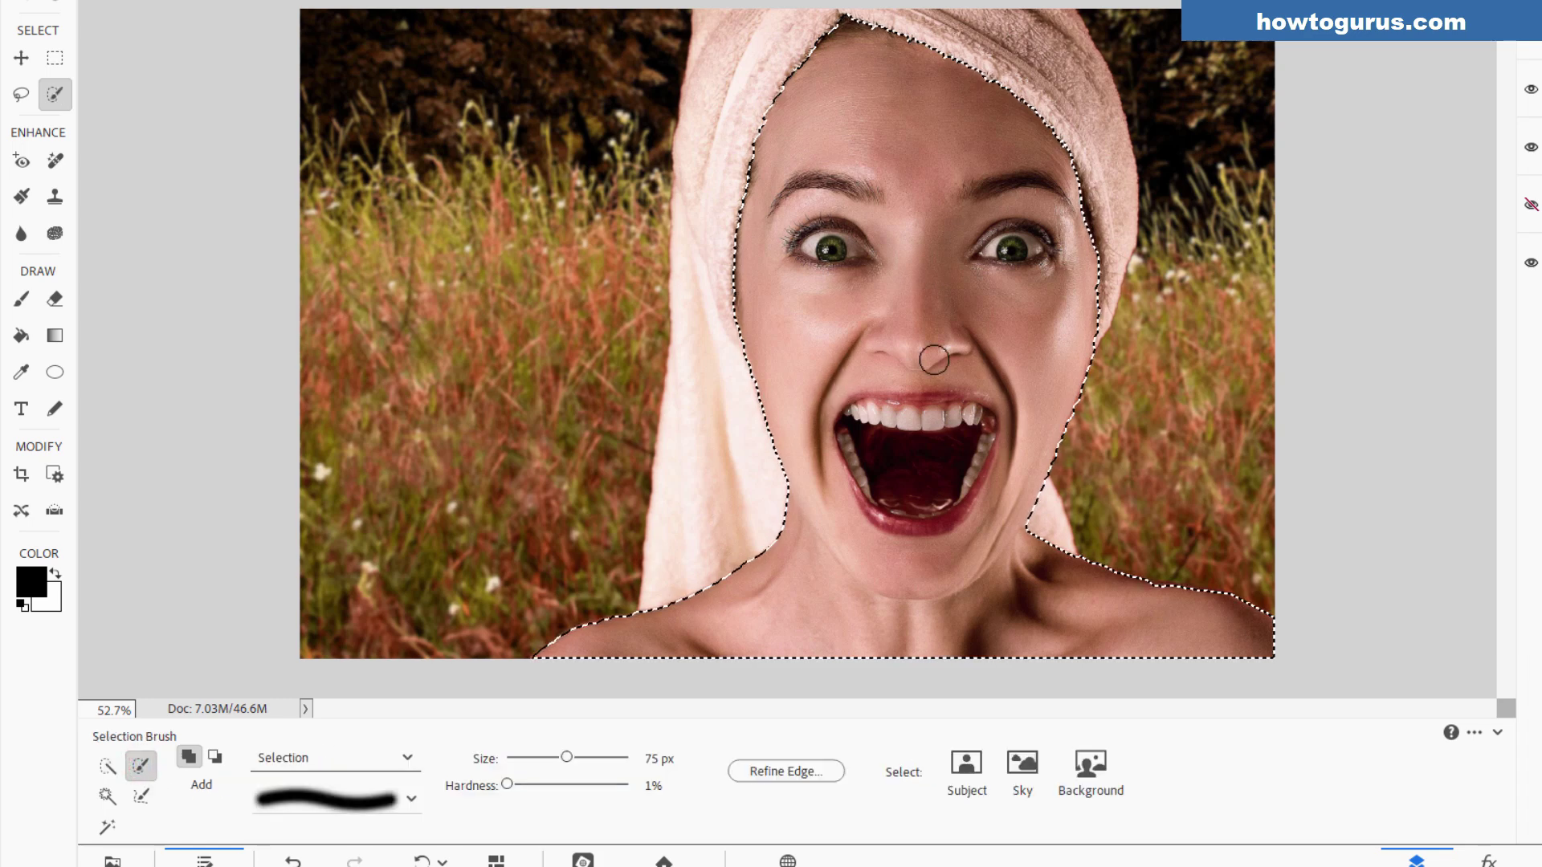
left_click(1067, 197)
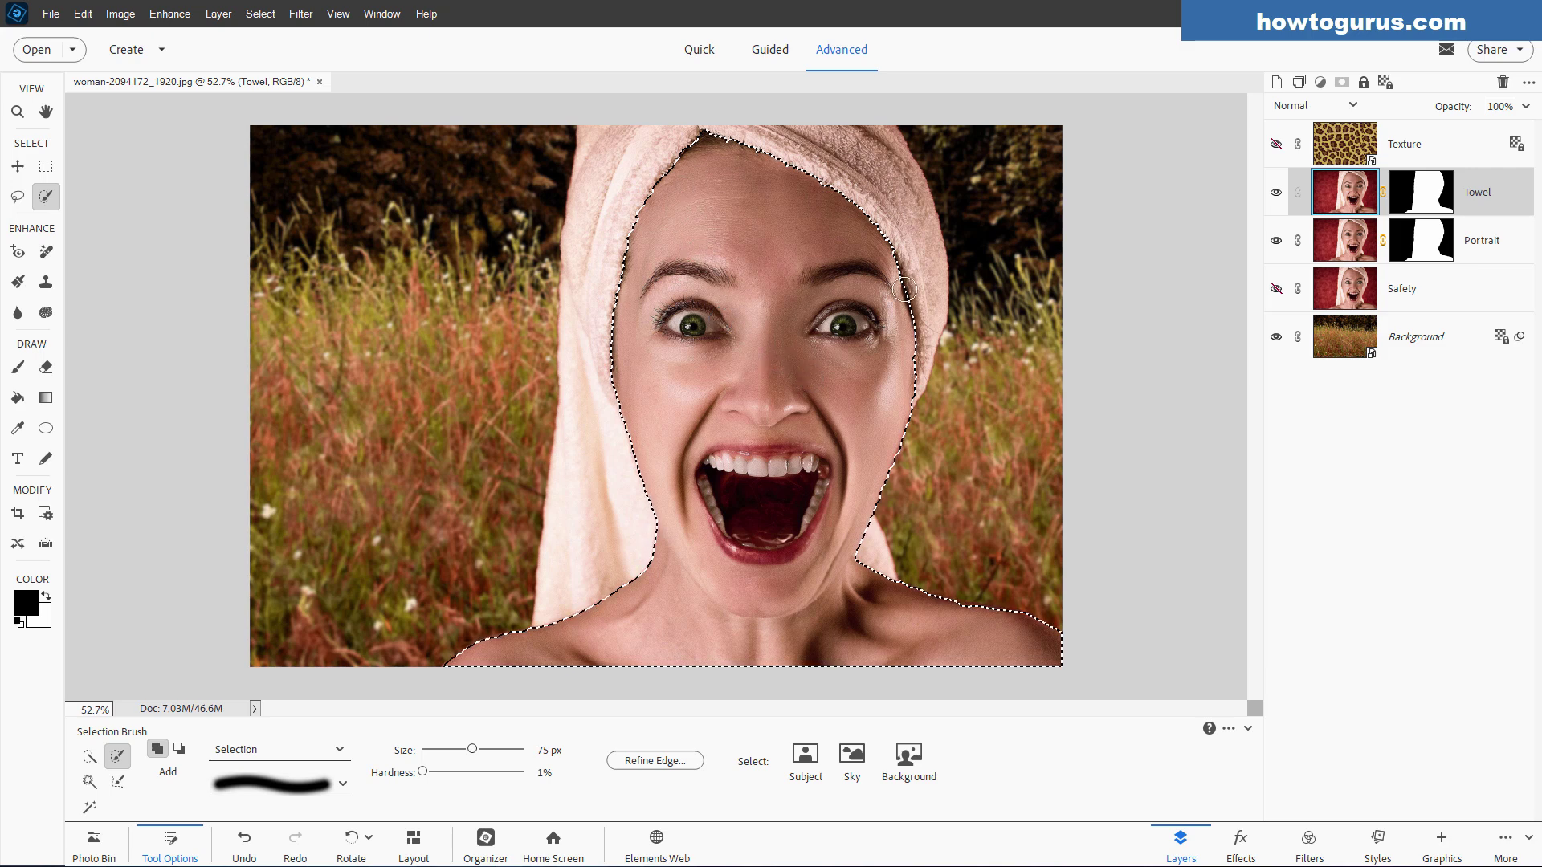
- With Portrait hidden, paint the face out of Towel's mask using a 100 px black brush, then deselect
left_click(1420, 200)
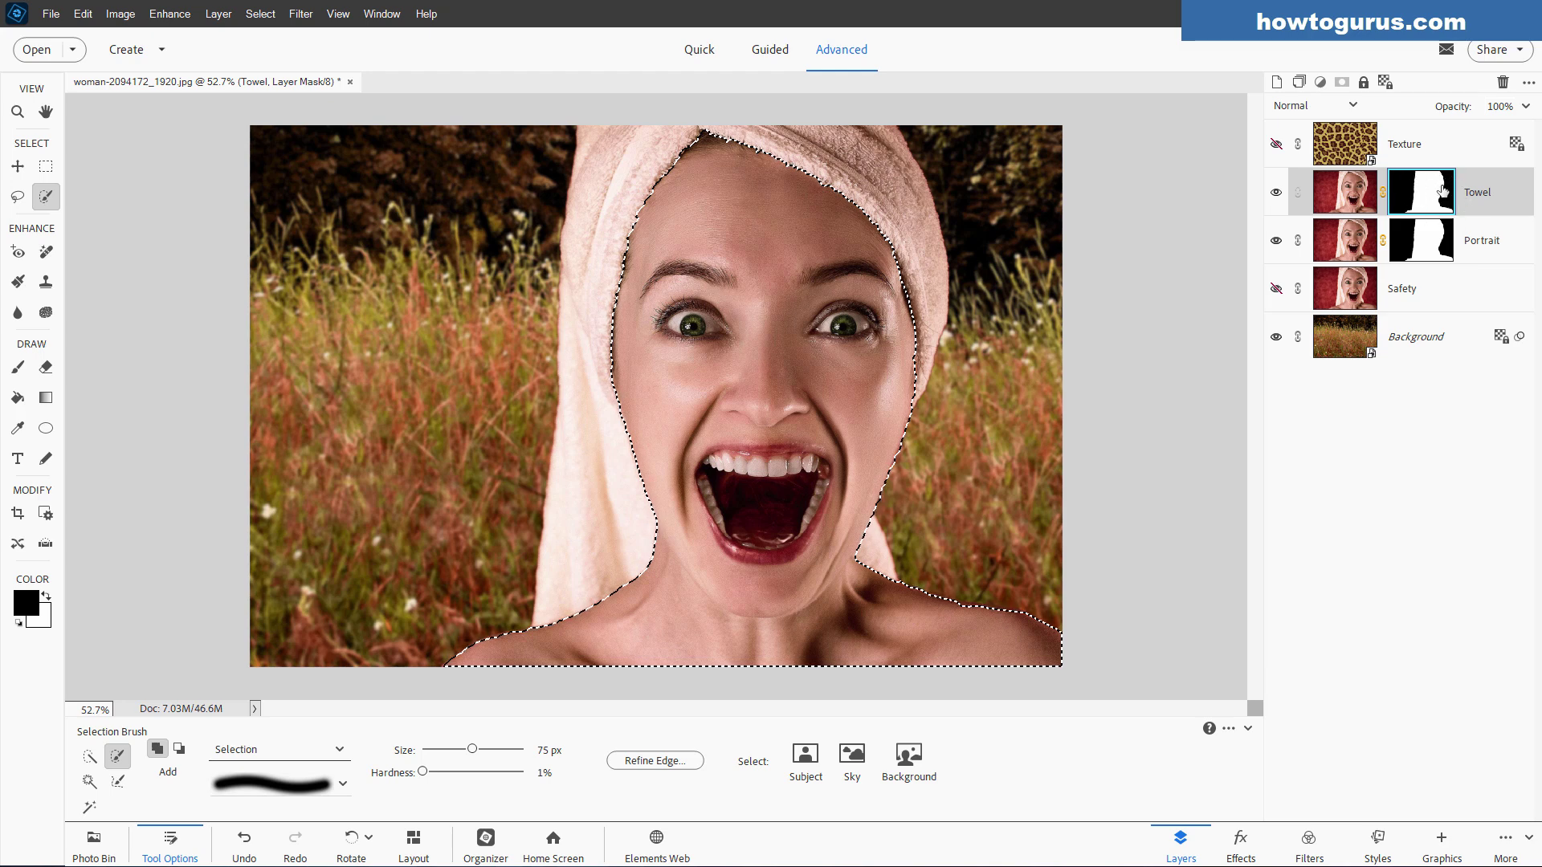
left_click(23, 375)
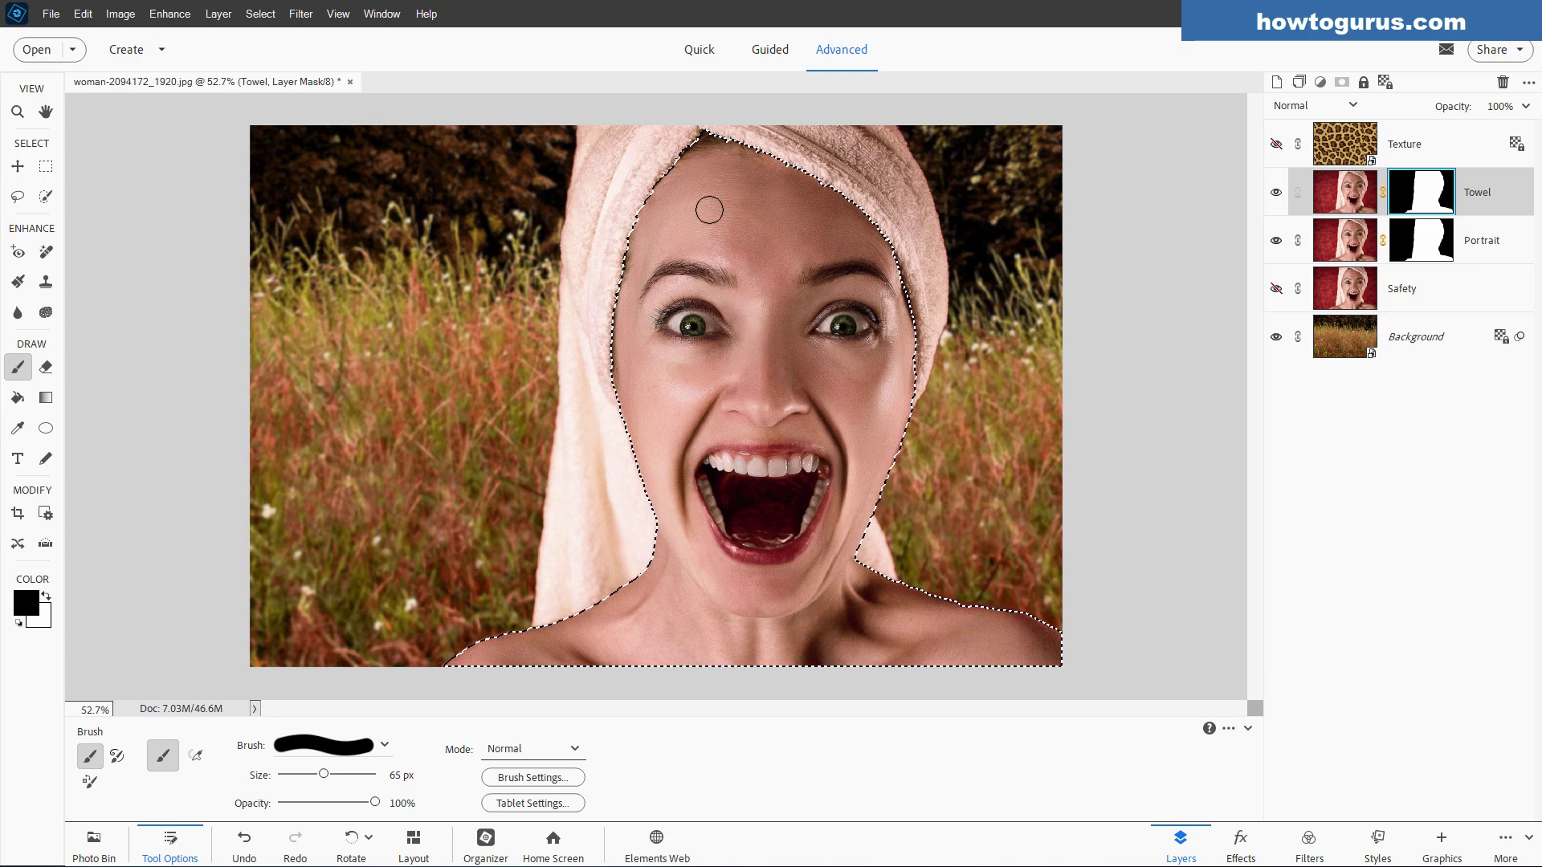
left_click(1276, 242)
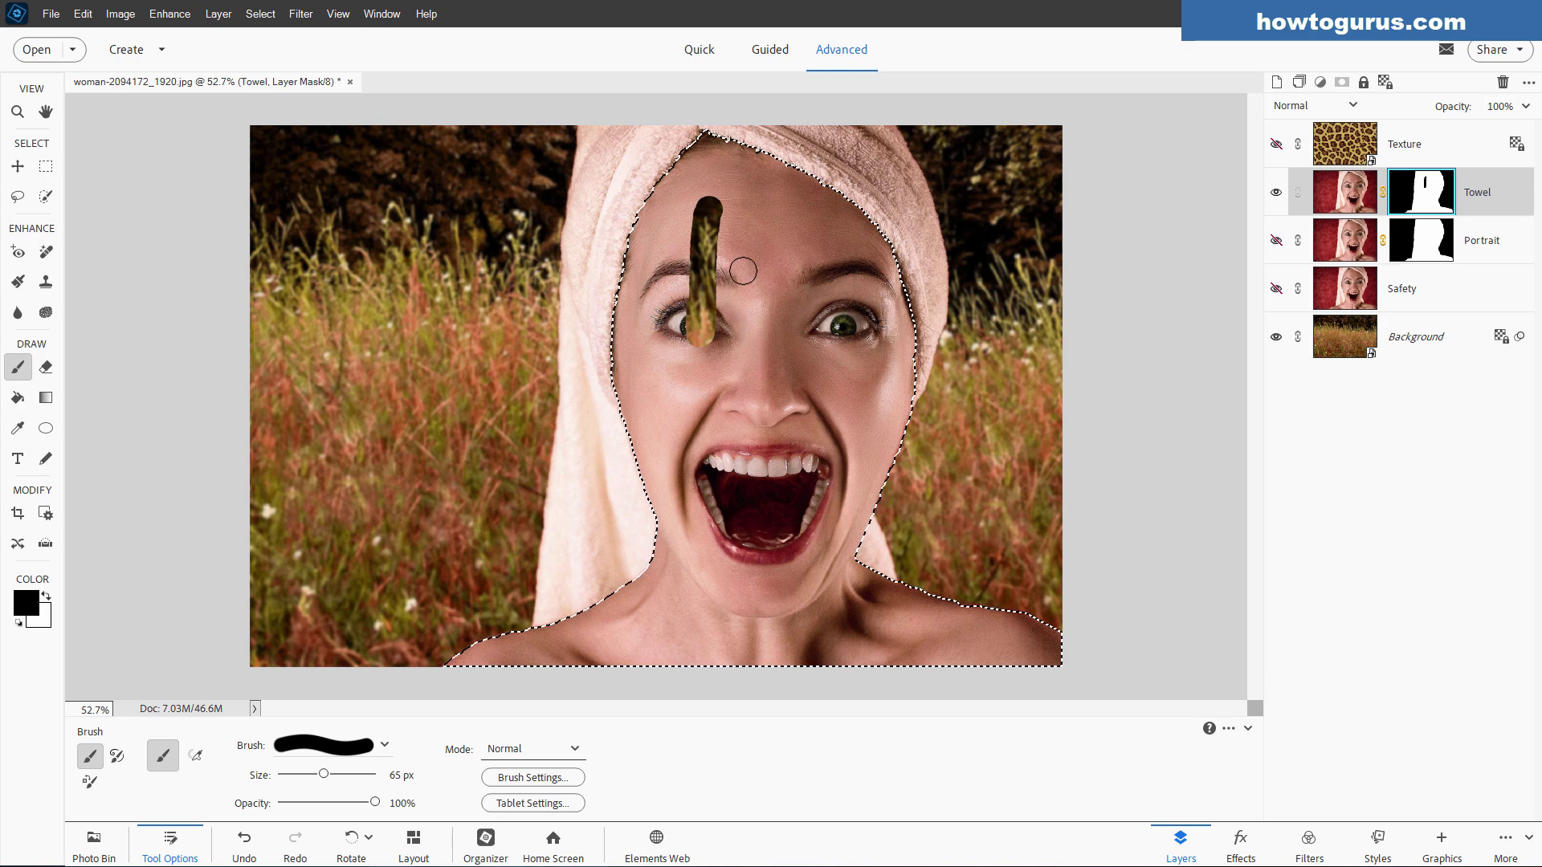
mouse_move(701, 238)
left_mouse_down()
mouse_move(687, 330)
mouse_move(671, 283)
mouse_move(620, 376)
mouse_move(625, 406)
mouse_move(650, 309)
mouse_move(647, 189)
mouse_move(745, 143)
mouse_move(851, 196)
mouse_move(723, 173)
mouse_move(682, 204)
mouse_move(732, 267)
mouse_move(851, 261)
mouse_move(863, 239)
mouse_move(895, 281)
mouse_move(908, 353)
mouse_move(896, 394)
mouse_move(873, 371)
mouse_move(835, 377)
mouse_move(791, 434)
mouse_move(767, 305)
mouse_move(764, 334)
mouse_move(732, 299)
mouse_move(755, 357)
mouse_move(713, 326)
mouse_move(684, 466)
mouse_move(667, 366)
mouse_move(646, 367)
mouse_move(654, 574)
mouse_move(731, 397)
mouse_move(737, 486)
left_mouse_up()
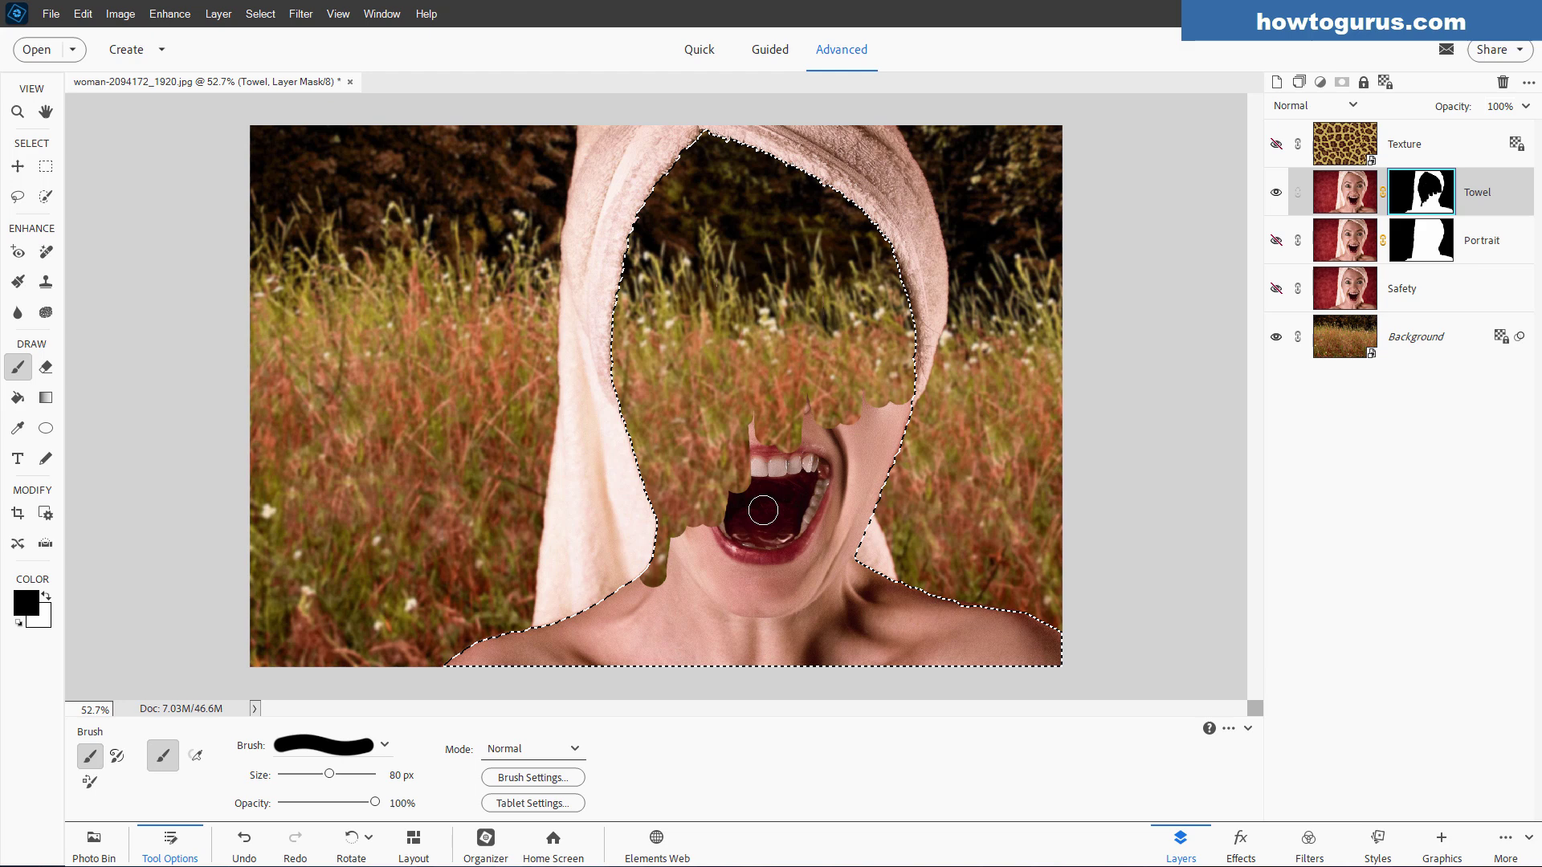
key("bracketright")
key("bracketright")
key("bracketright")
key("bracketright")
key("bracketright")
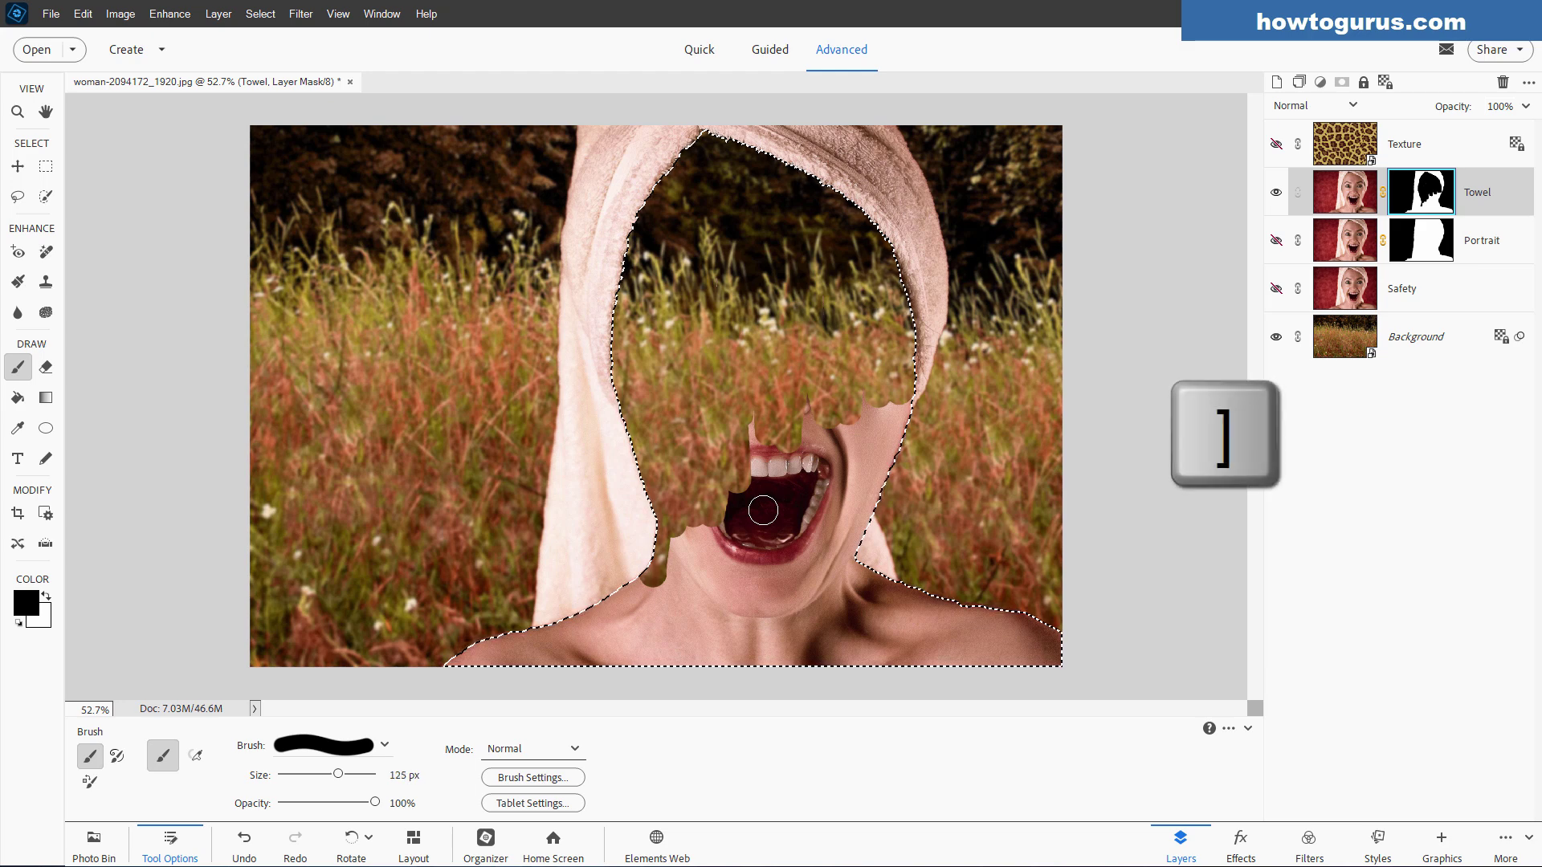
mouse_move(764, 509)
left_mouse_down()
mouse_move(837, 380)
mouse_move(816, 461)
mouse_move(736, 400)
mouse_move(805, 482)
mouse_move(879, 431)
mouse_move(900, 375)
mouse_move(819, 608)
mouse_move(831, 578)
mouse_move(1067, 659)
mouse_move(837, 643)
mouse_move(762, 580)
mouse_move(659, 564)
mouse_move(751, 662)
mouse_move(787, 474)
mouse_move(803, 477)
mouse_move(703, 510)
mouse_move(693, 602)
mouse_move(623, 657)
mouse_move(607, 623)
mouse_move(482, 662)
mouse_move(616, 671)
mouse_move(630, 391)
left_mouse_up()
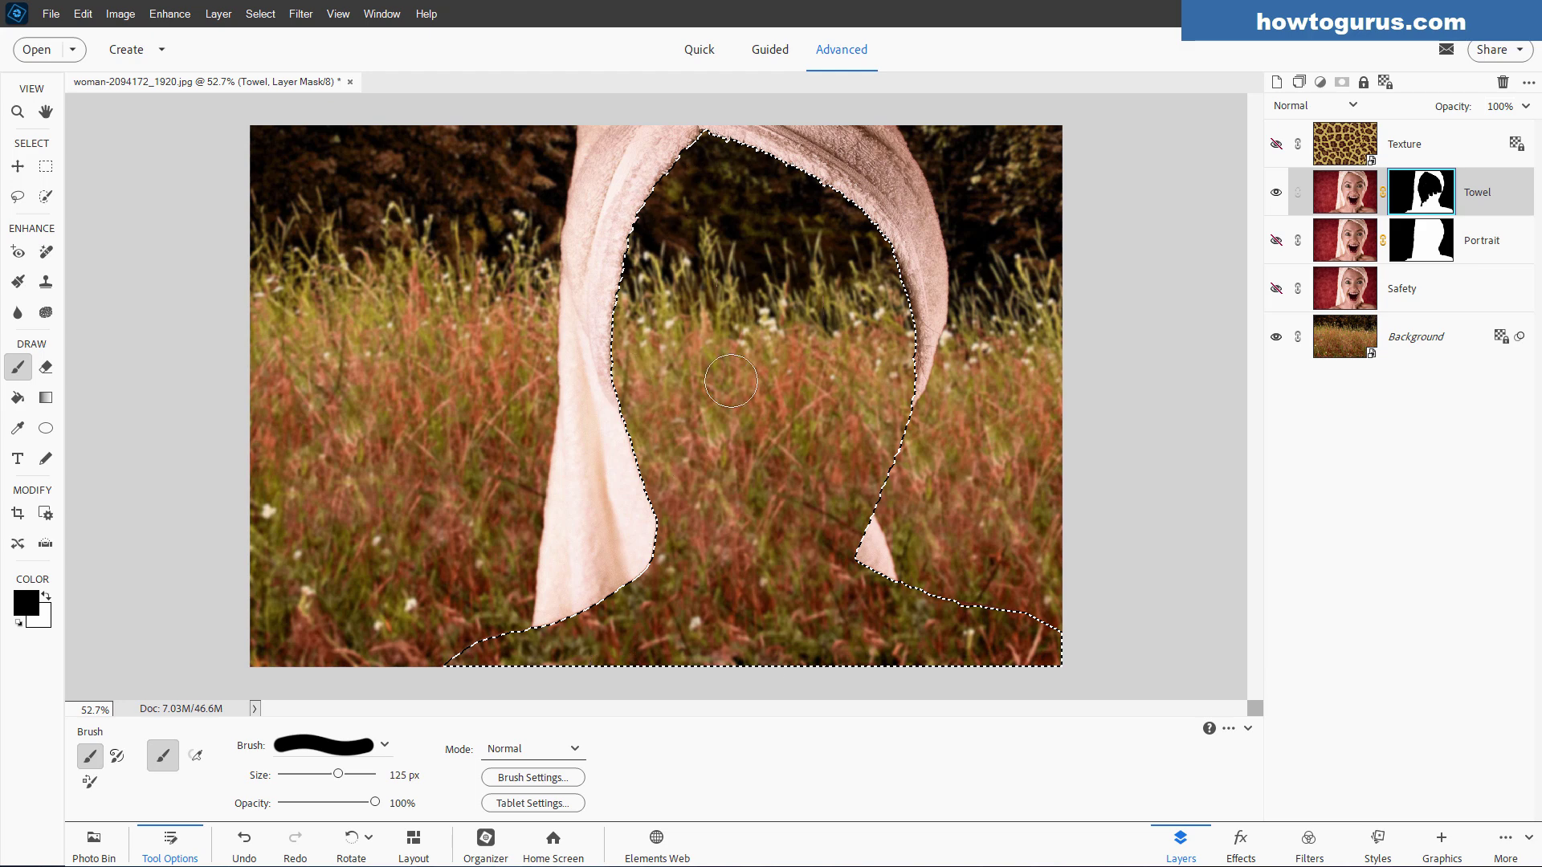
key("ctrl+d")
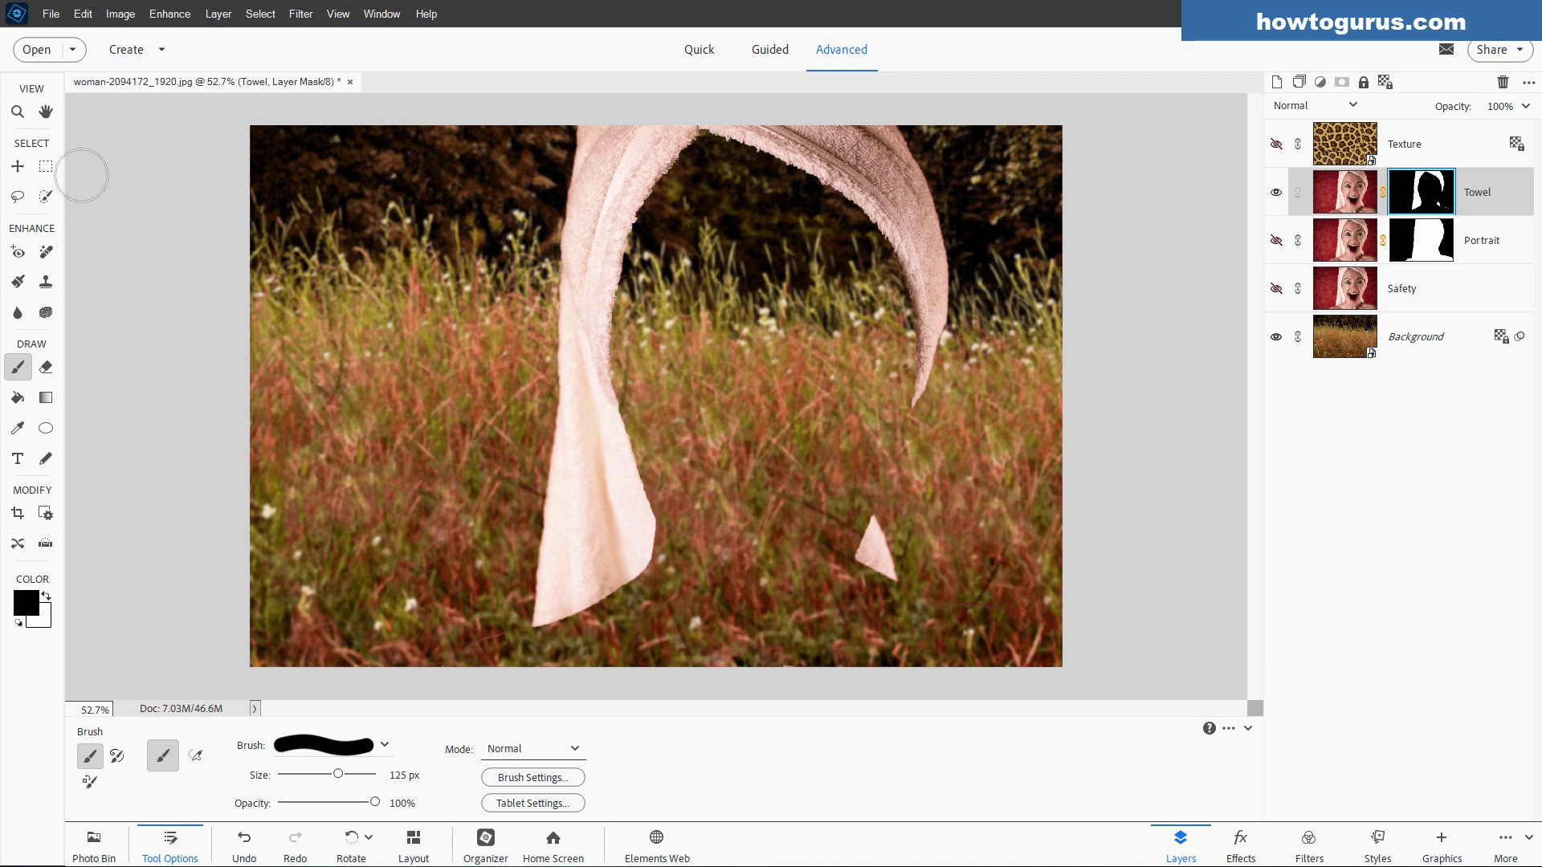
- Open Convert to Black and White on the Towel layer's image and preview the available styles
left_click(17, 165)
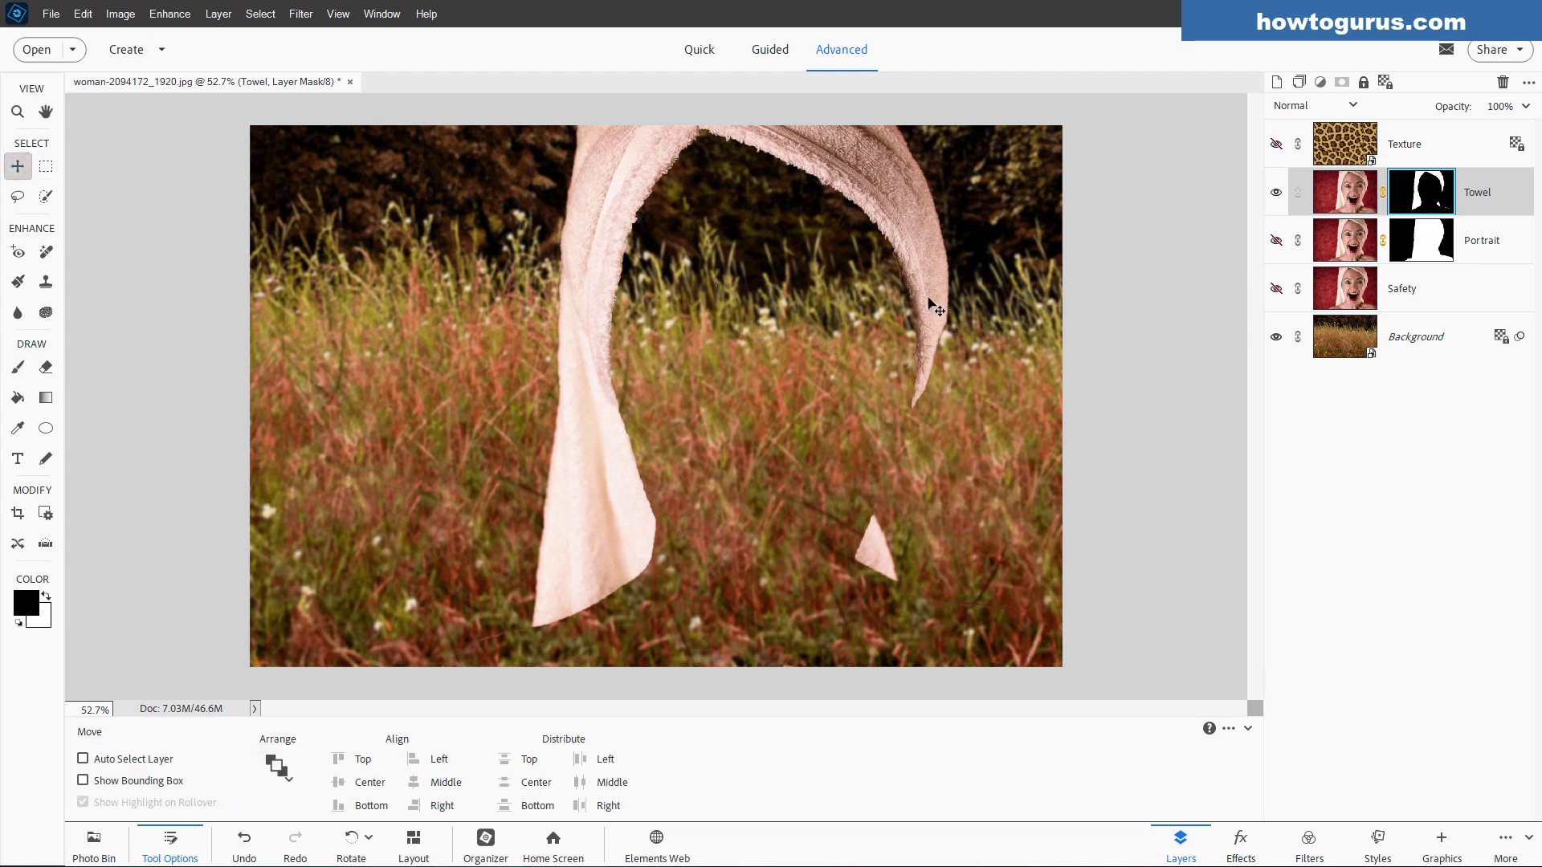
left_click(1333, 201)
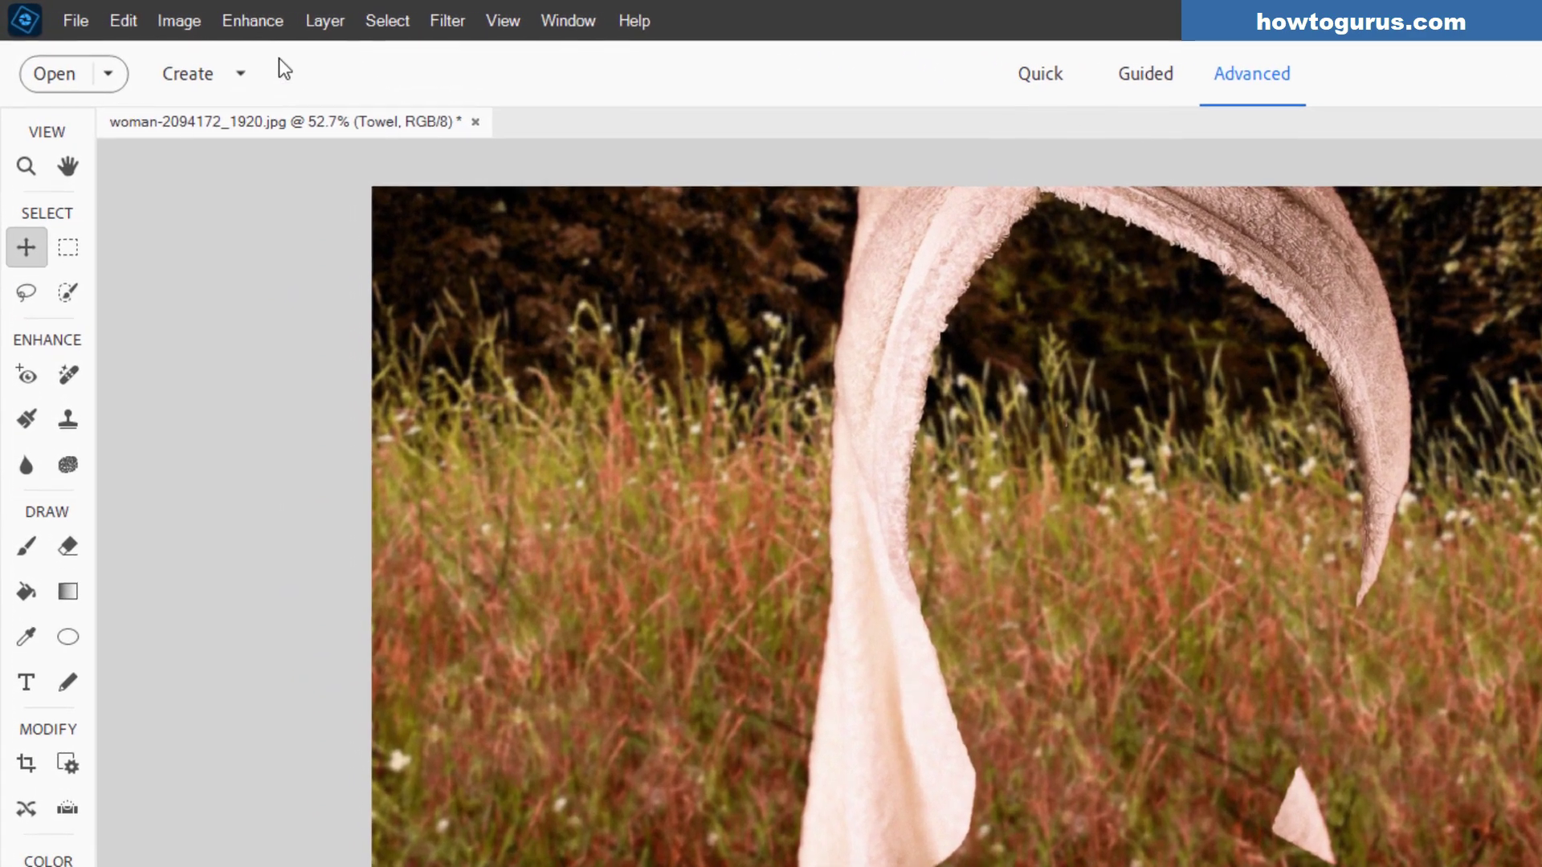
left_click(173, 16)
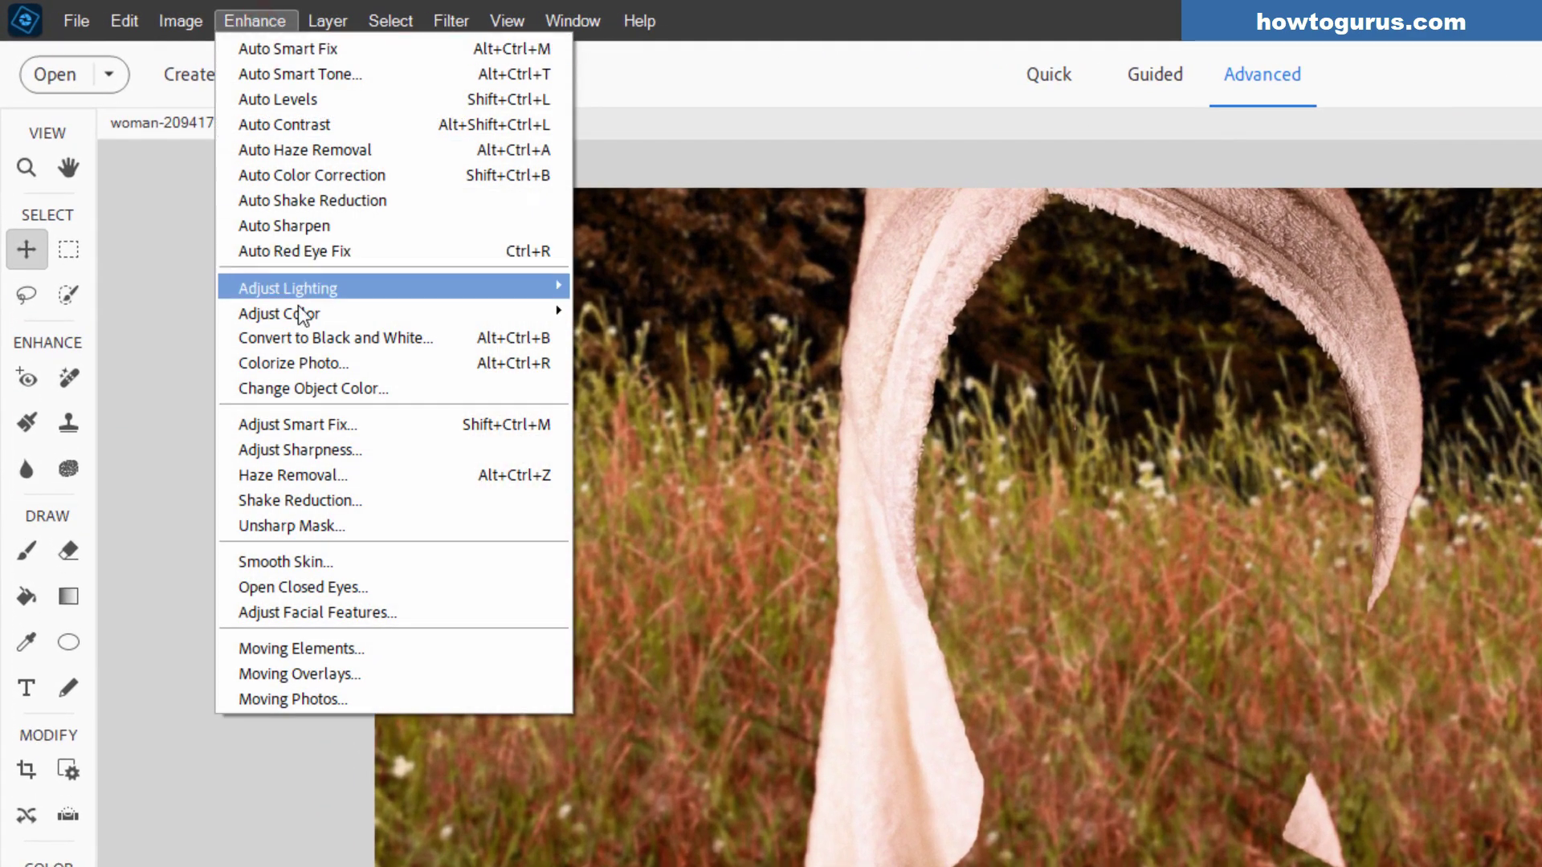
left_click(416, 341)
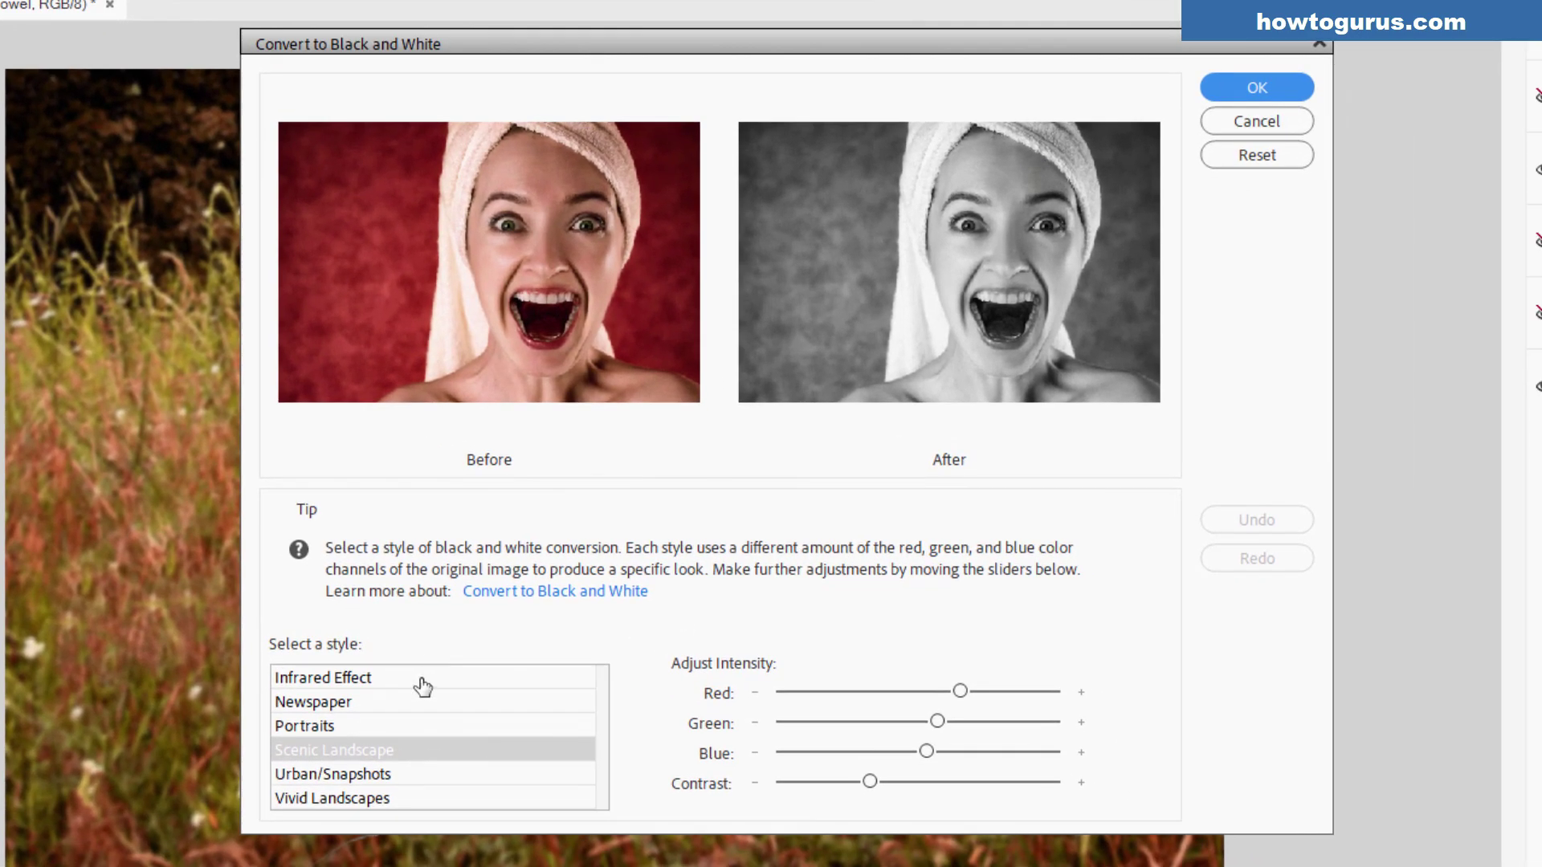
left_click(421, 680)
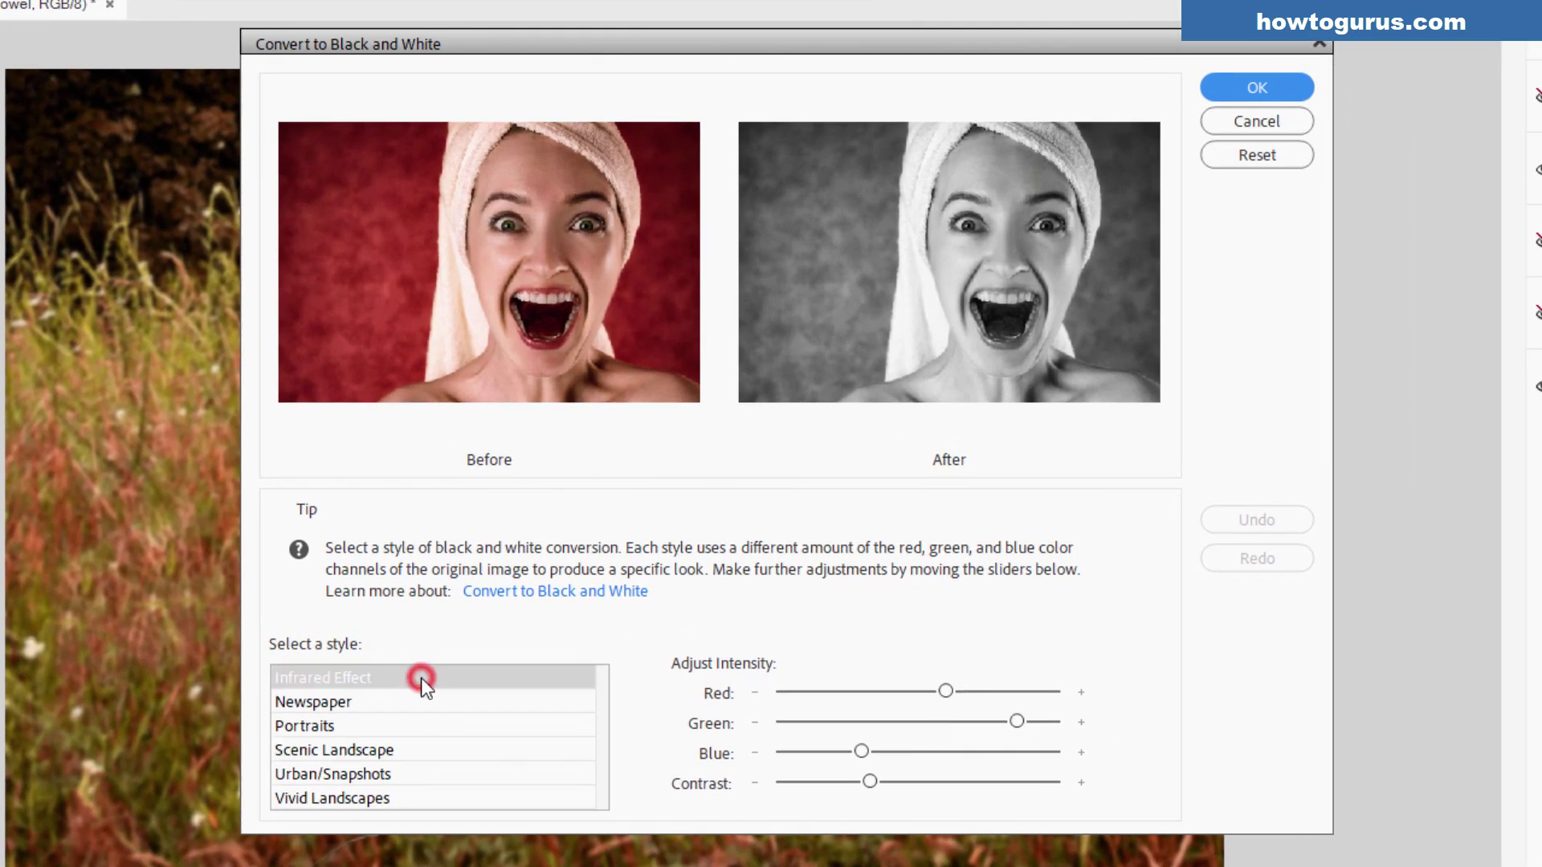
left_click(391, 703)
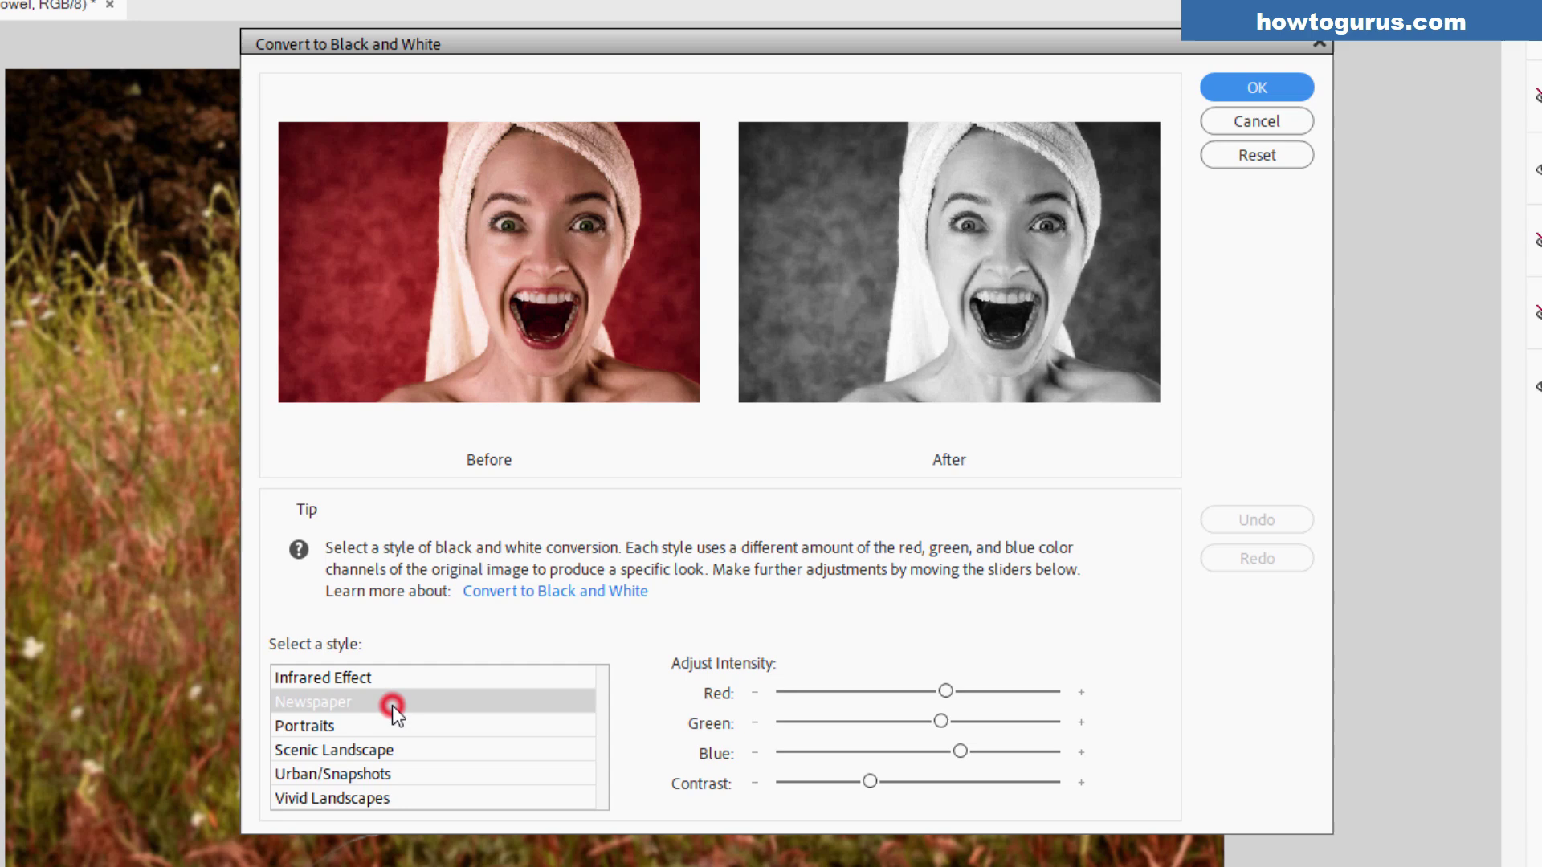
left_click(389, 727)
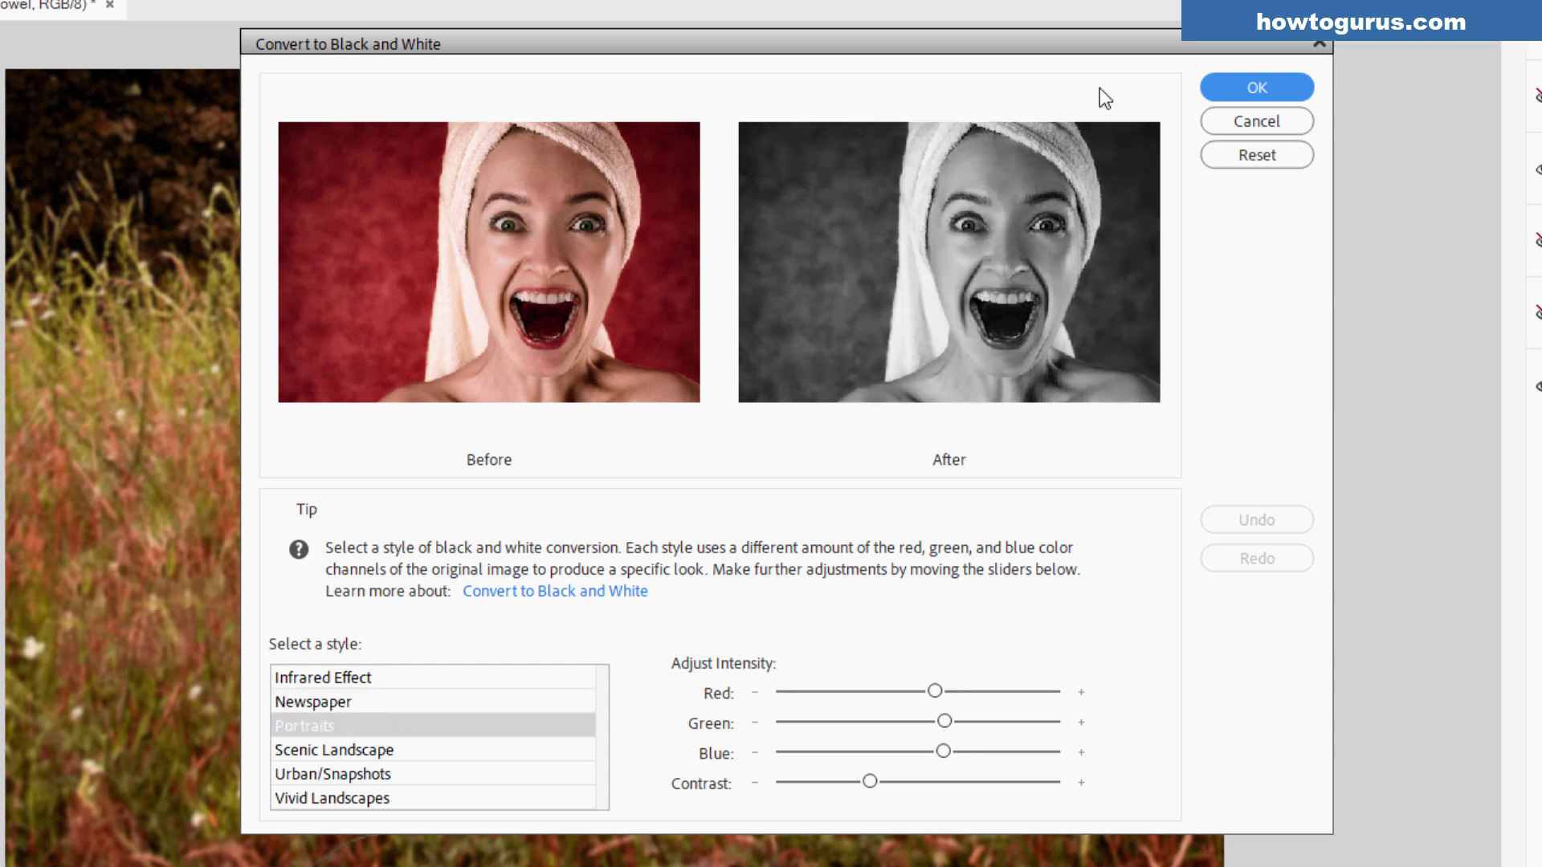
left_click(417, 750)
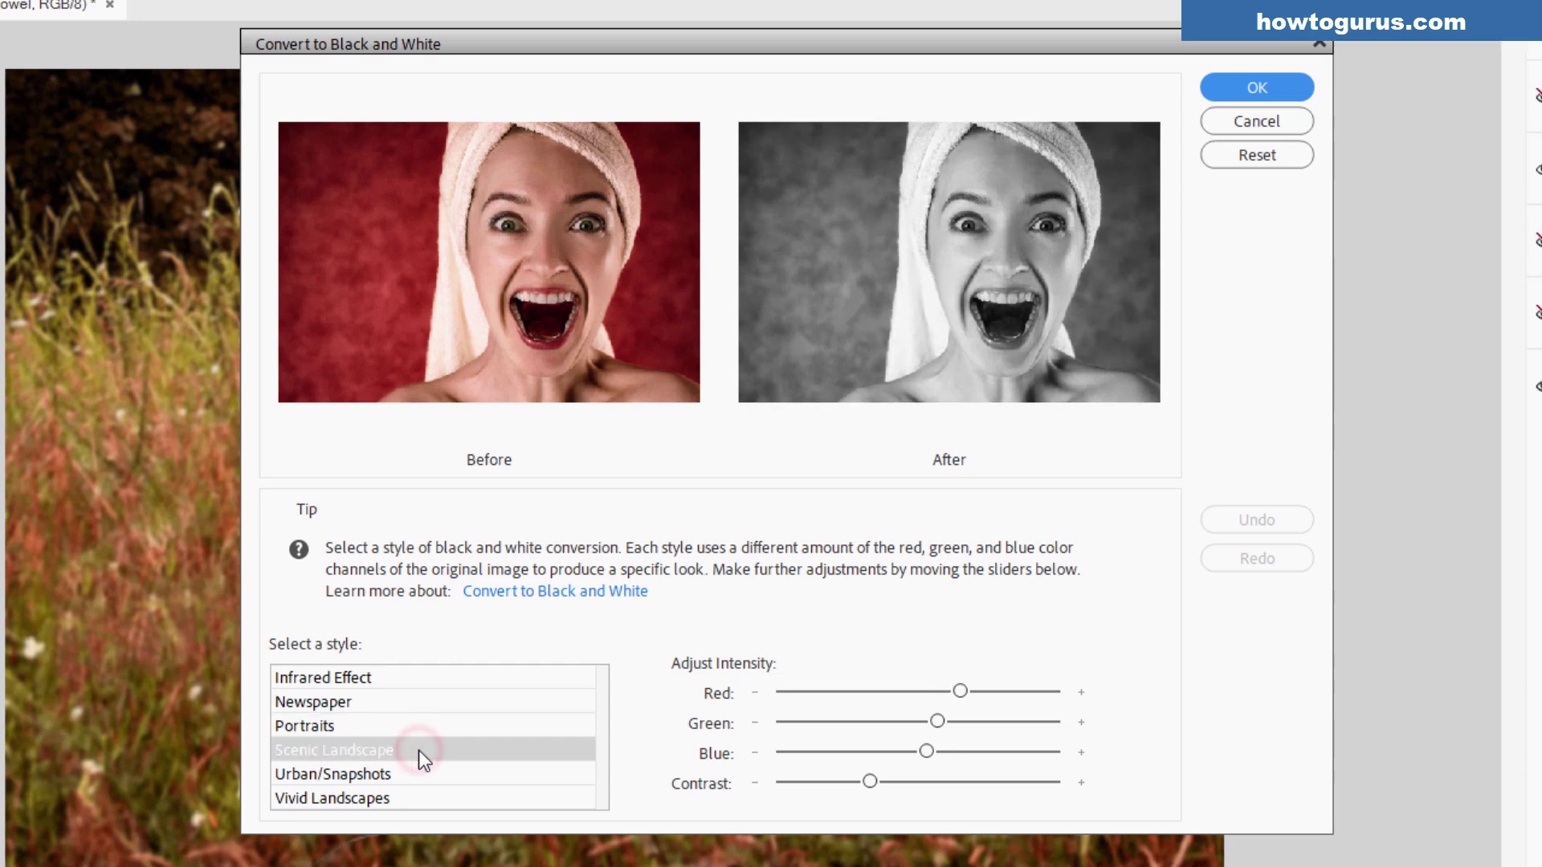
left_click(422, 776)
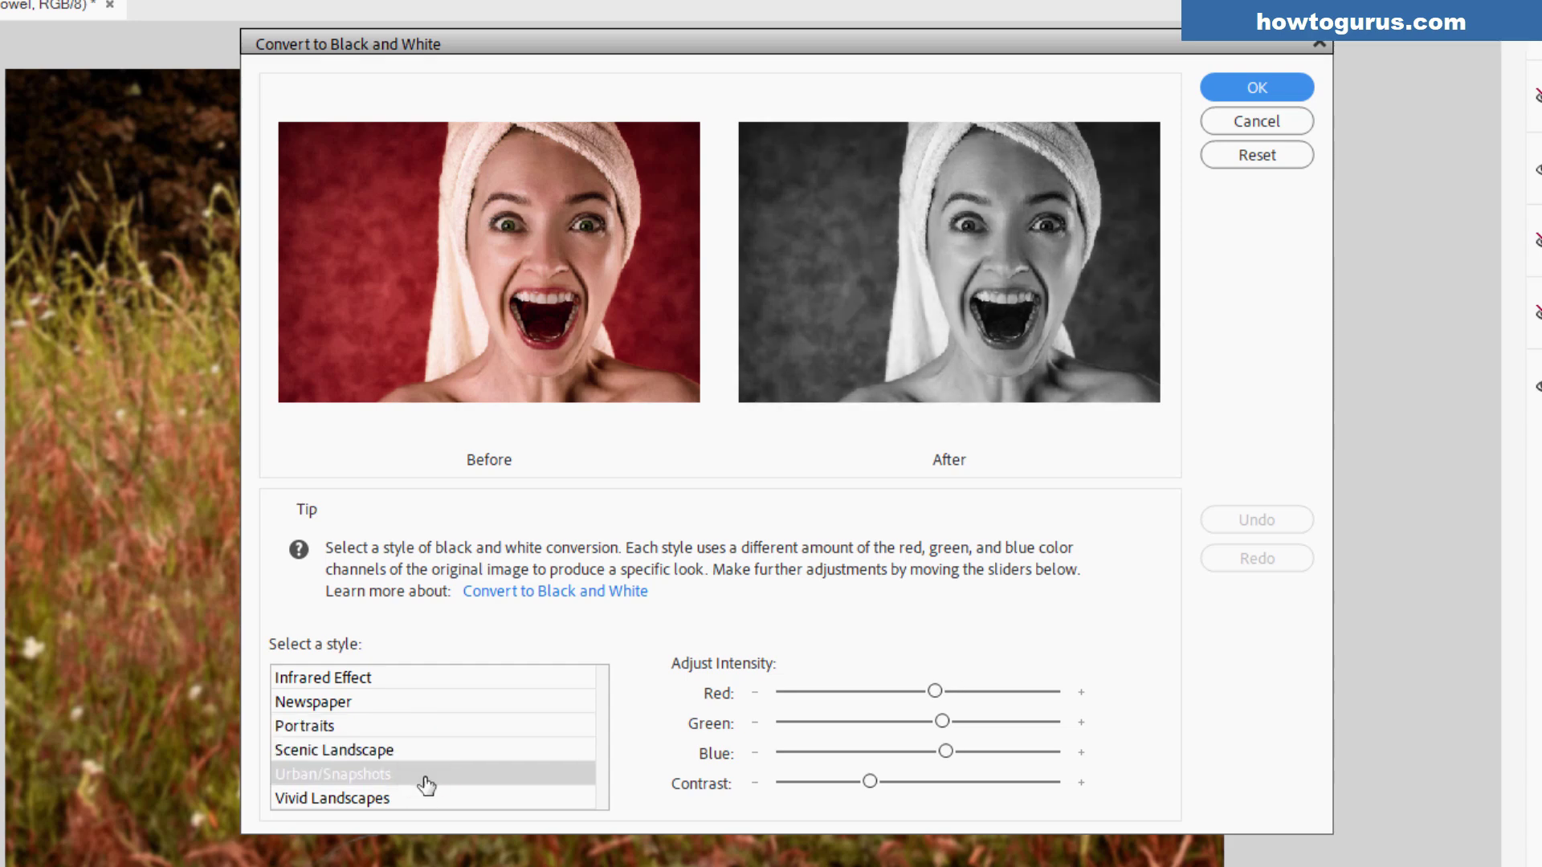
left_click(428, 799)
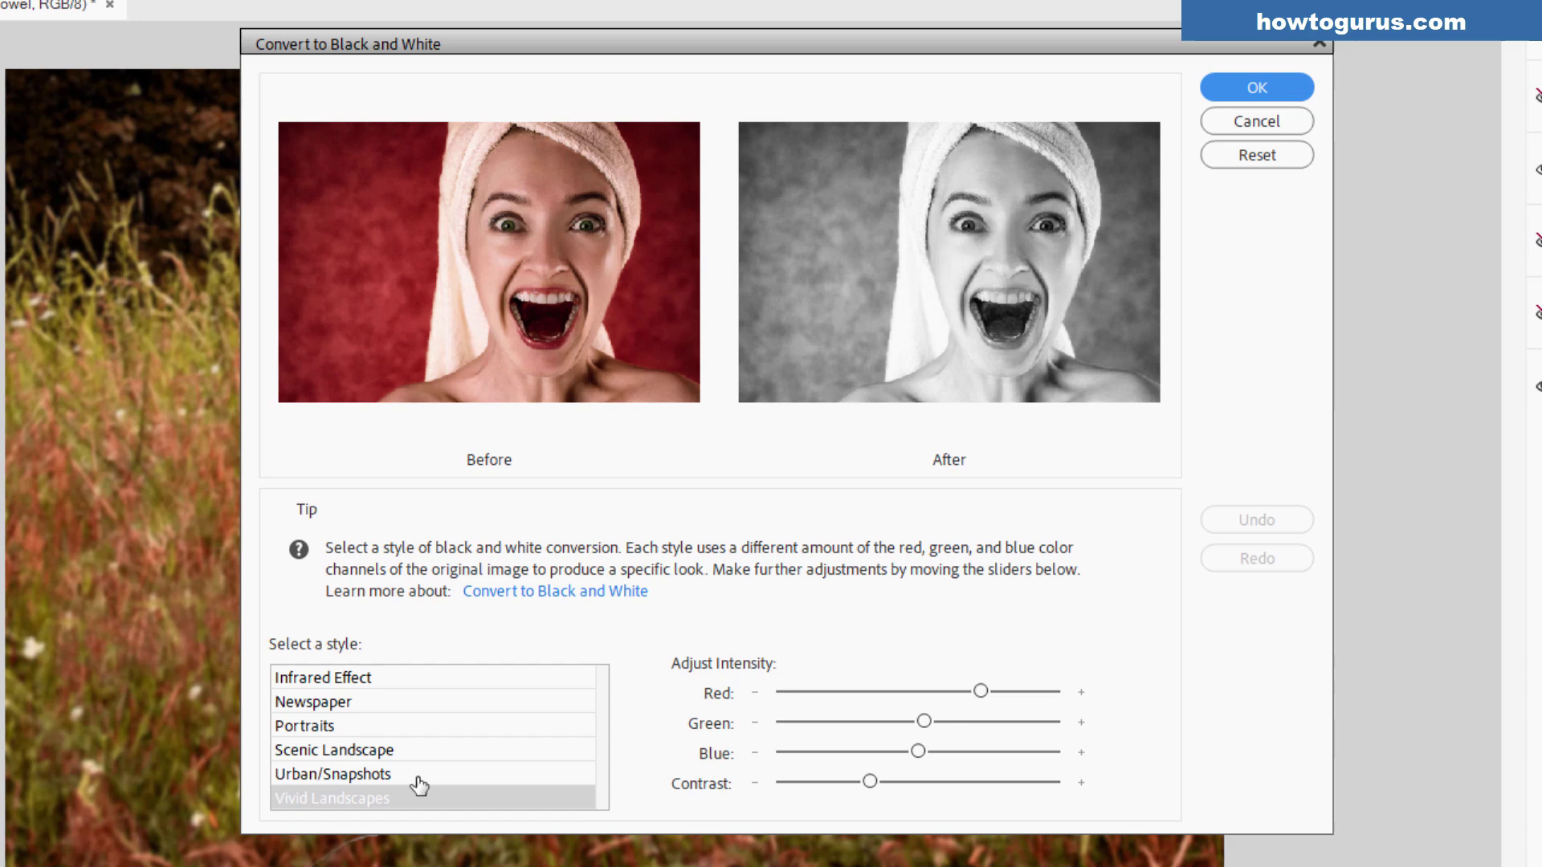
- Settle on the Portraits style, increase its contrast, and apply the conversion
left_click(416, 773)
left_click(412, 728)
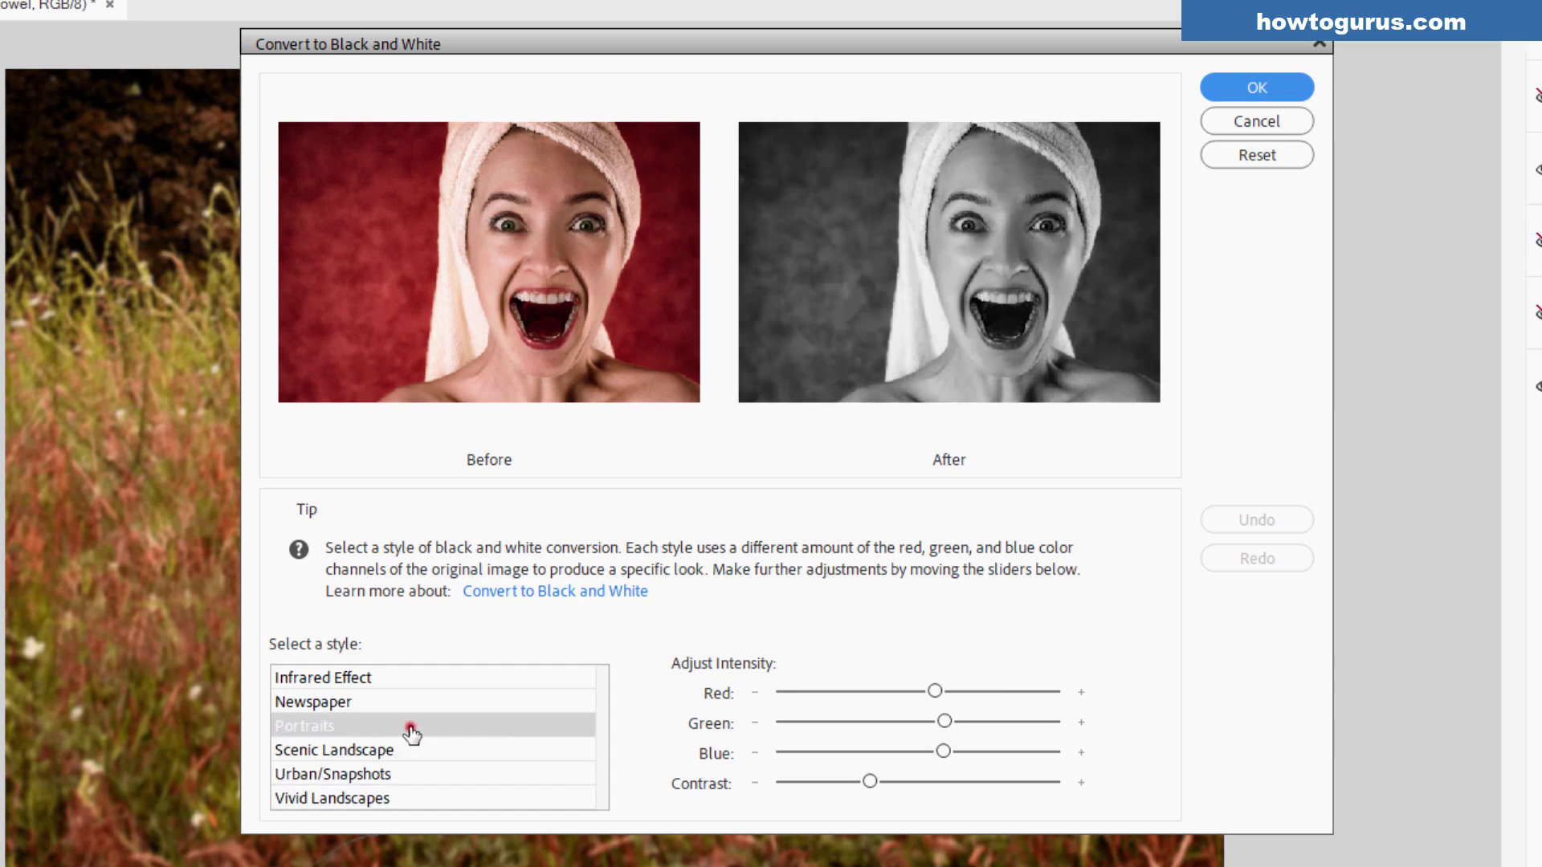
left_click(407, 773)
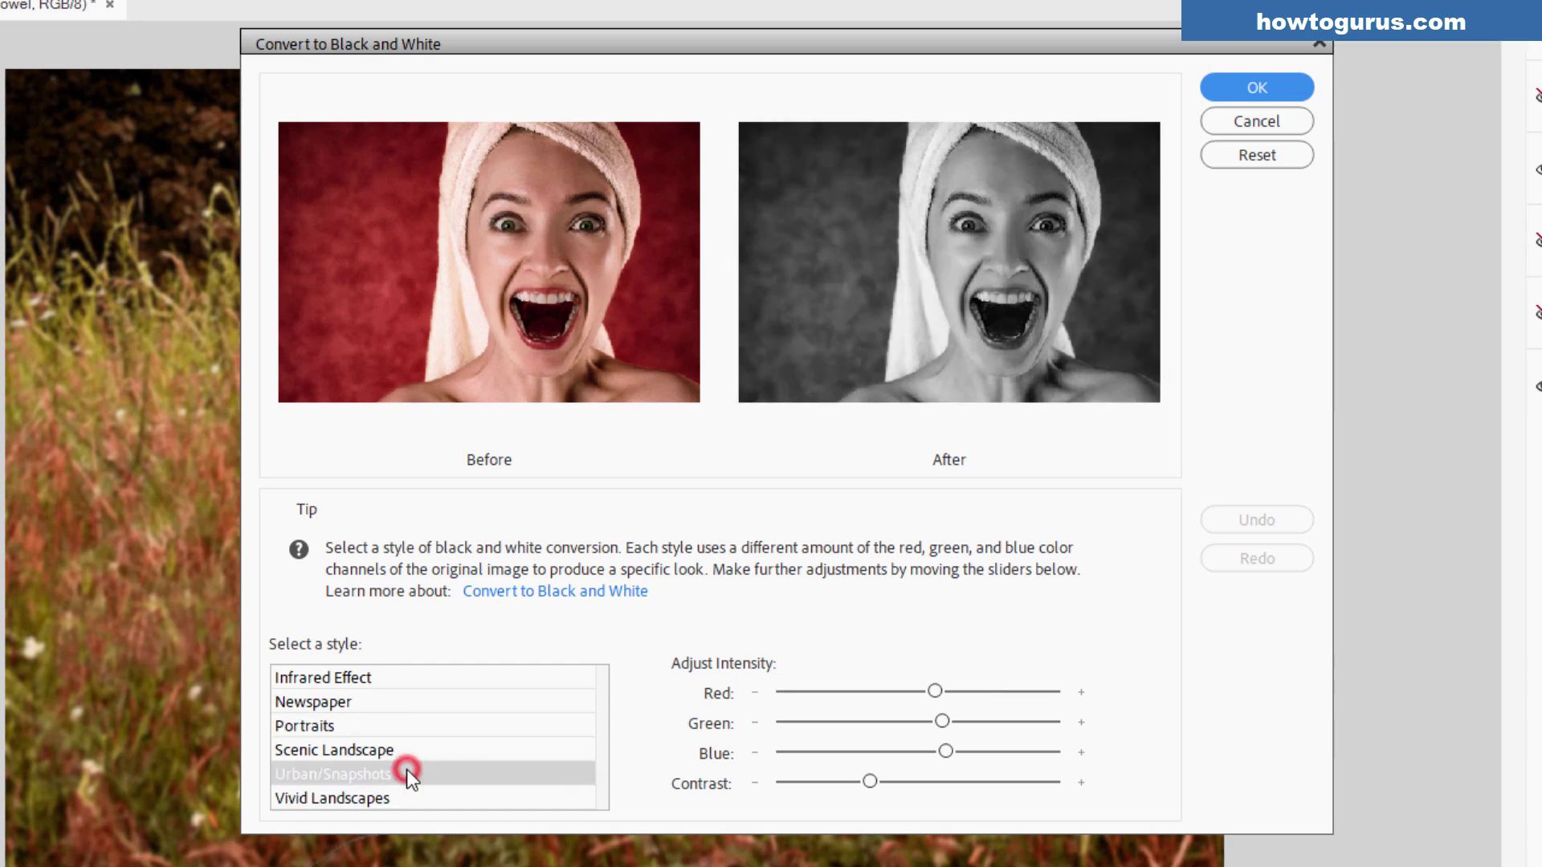
left_click(407, 727)
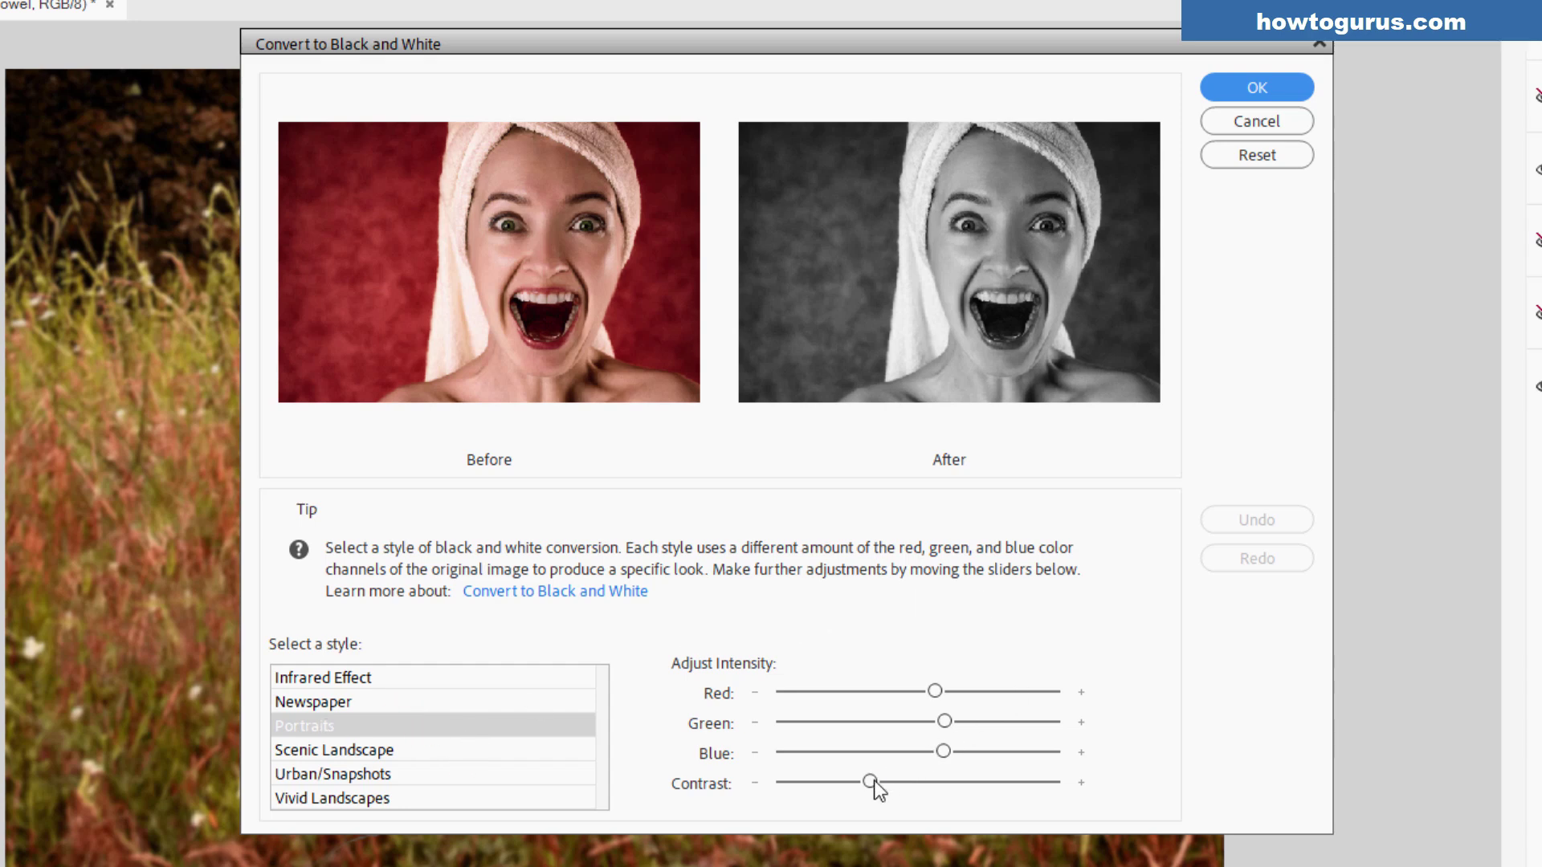
left_click_drag(873, 779, 924, 779)
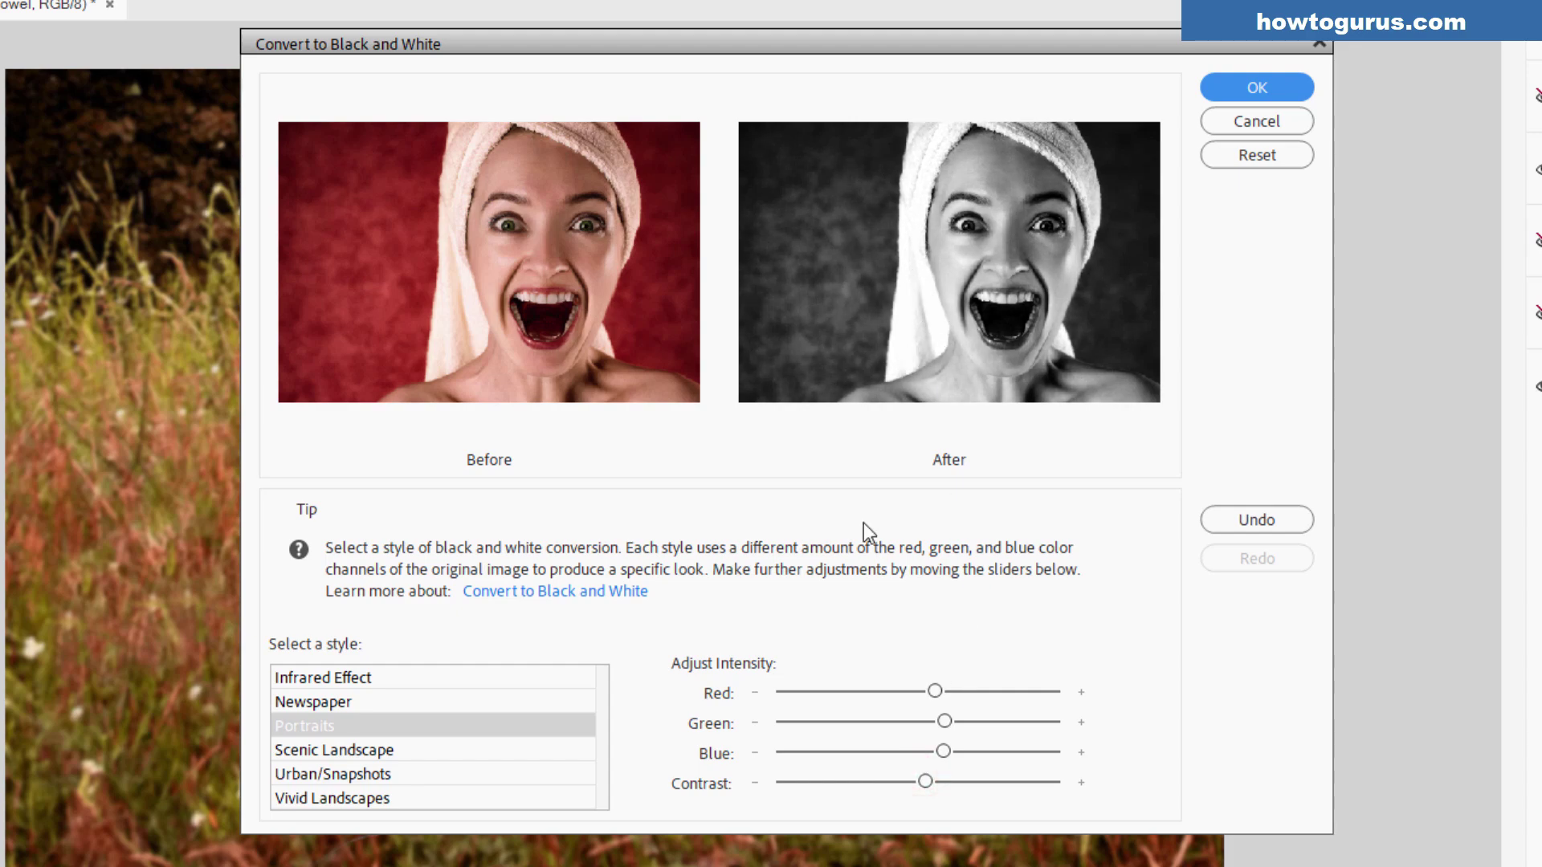
left_click(1258, 87)
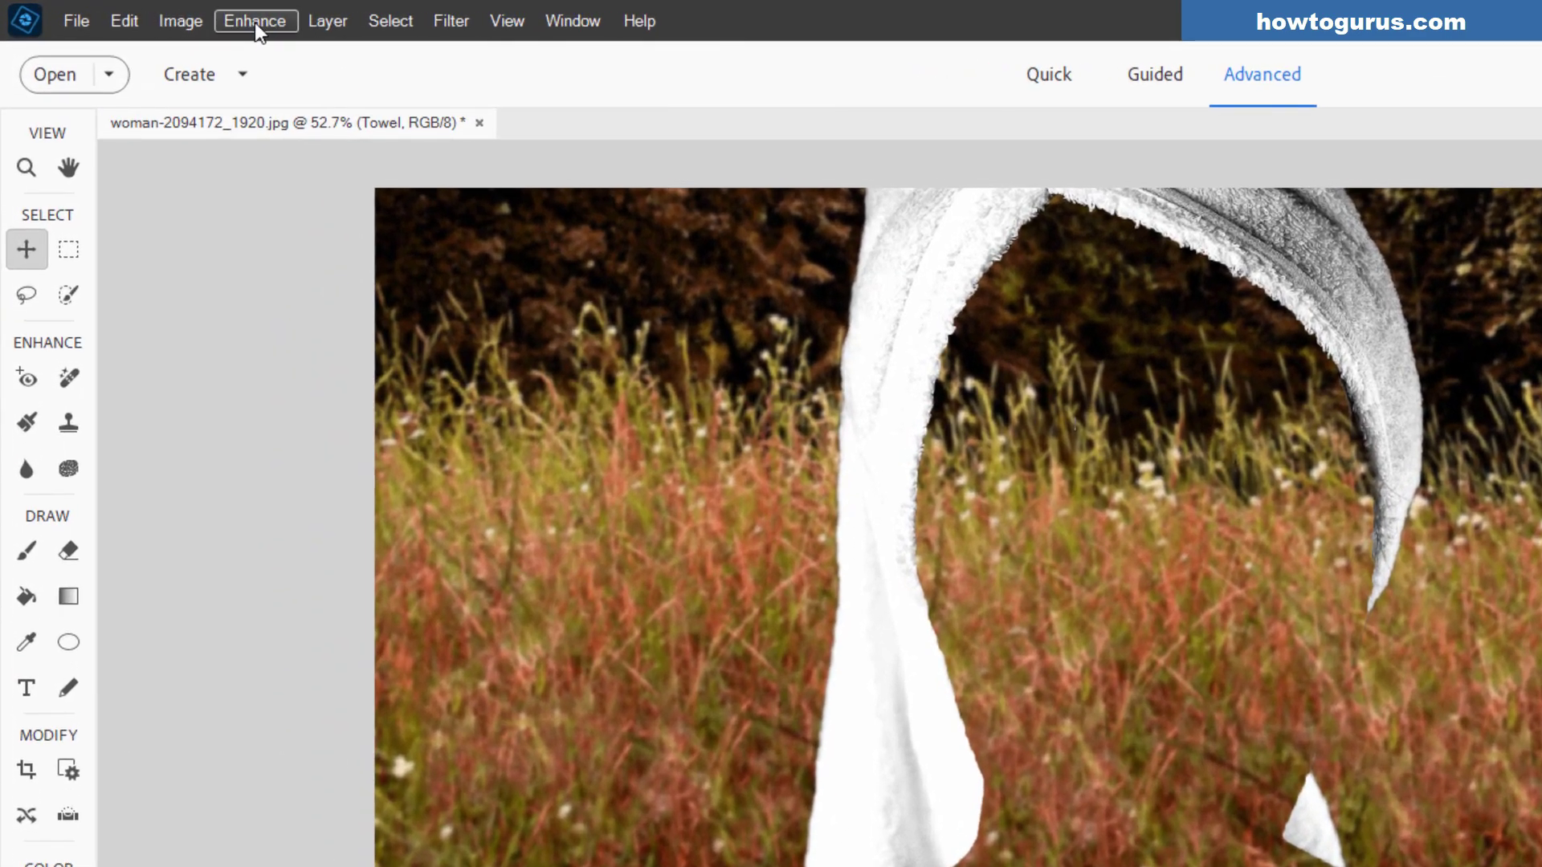
- Apply Levels to the Towel layer with input black point 126 and white point 247
left_click(169, 14)
mouse_move(350, 287)
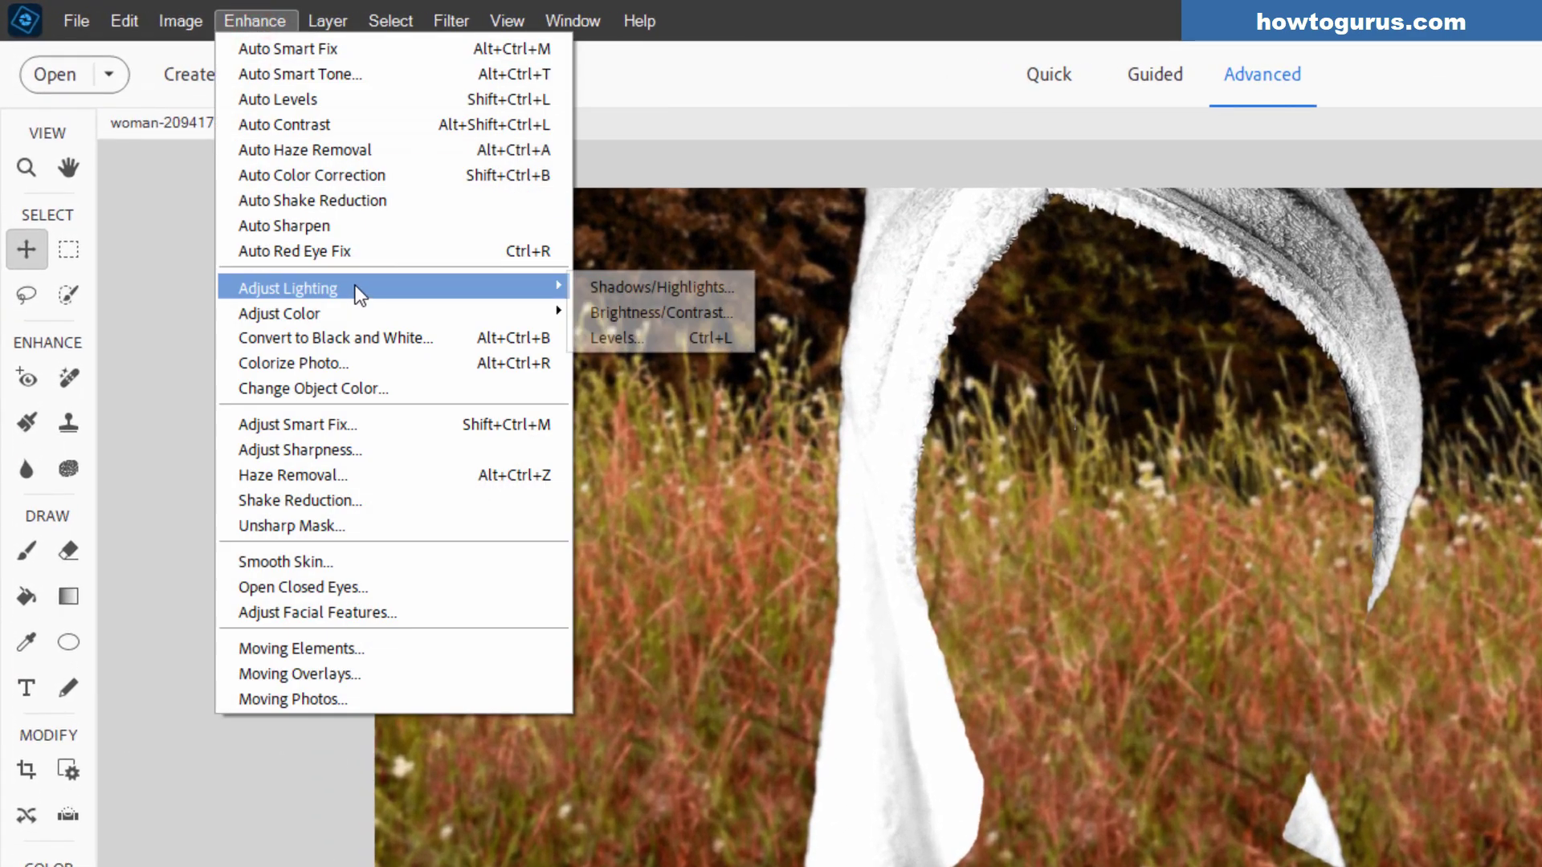
left_click(652, 336)
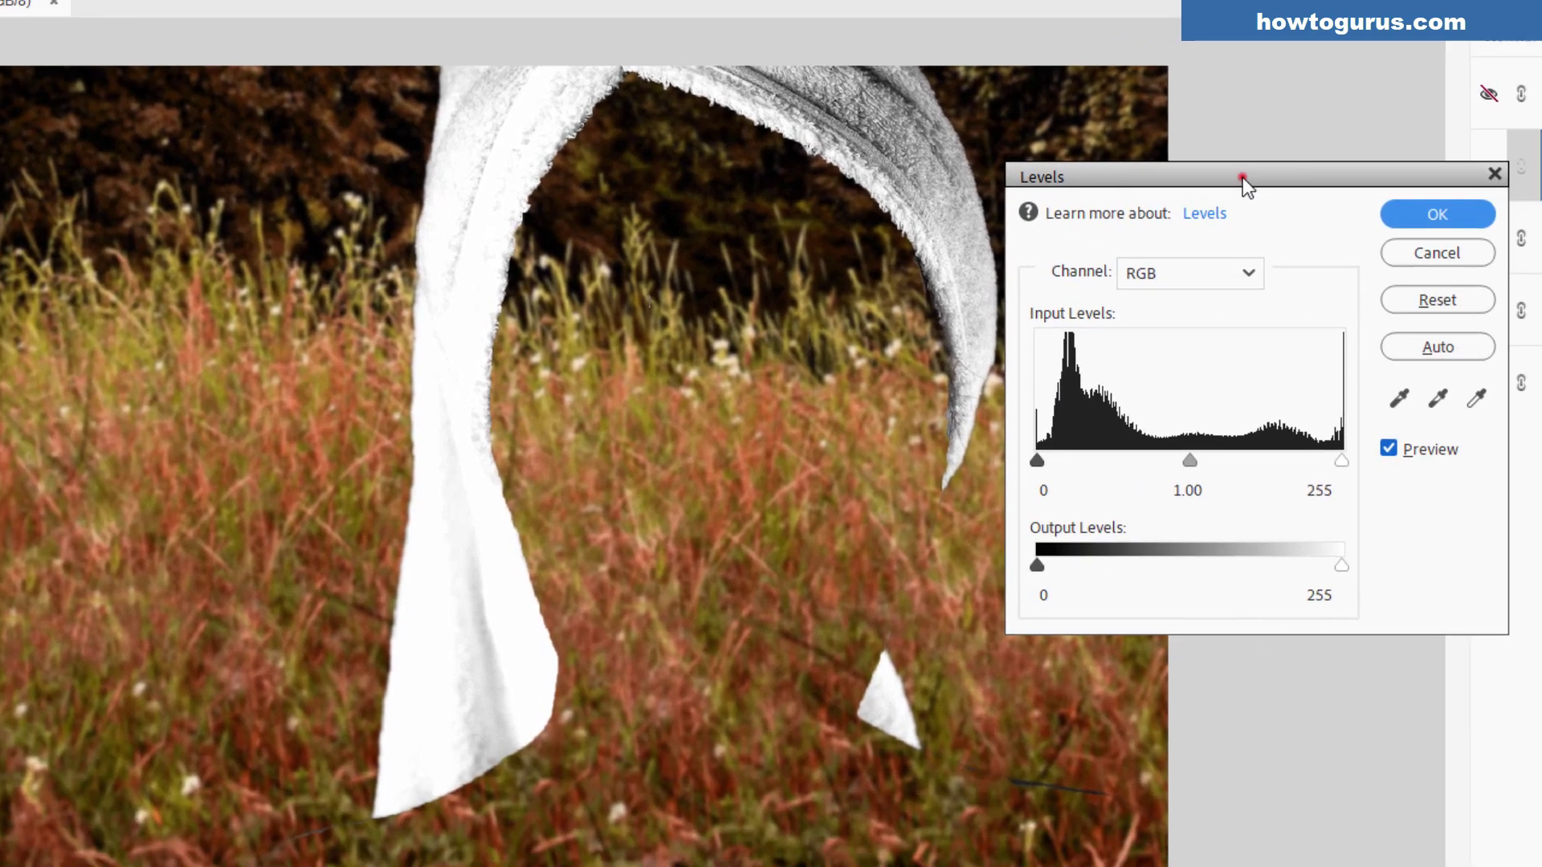
left_click_drag(1242, 177, 1294, 451)
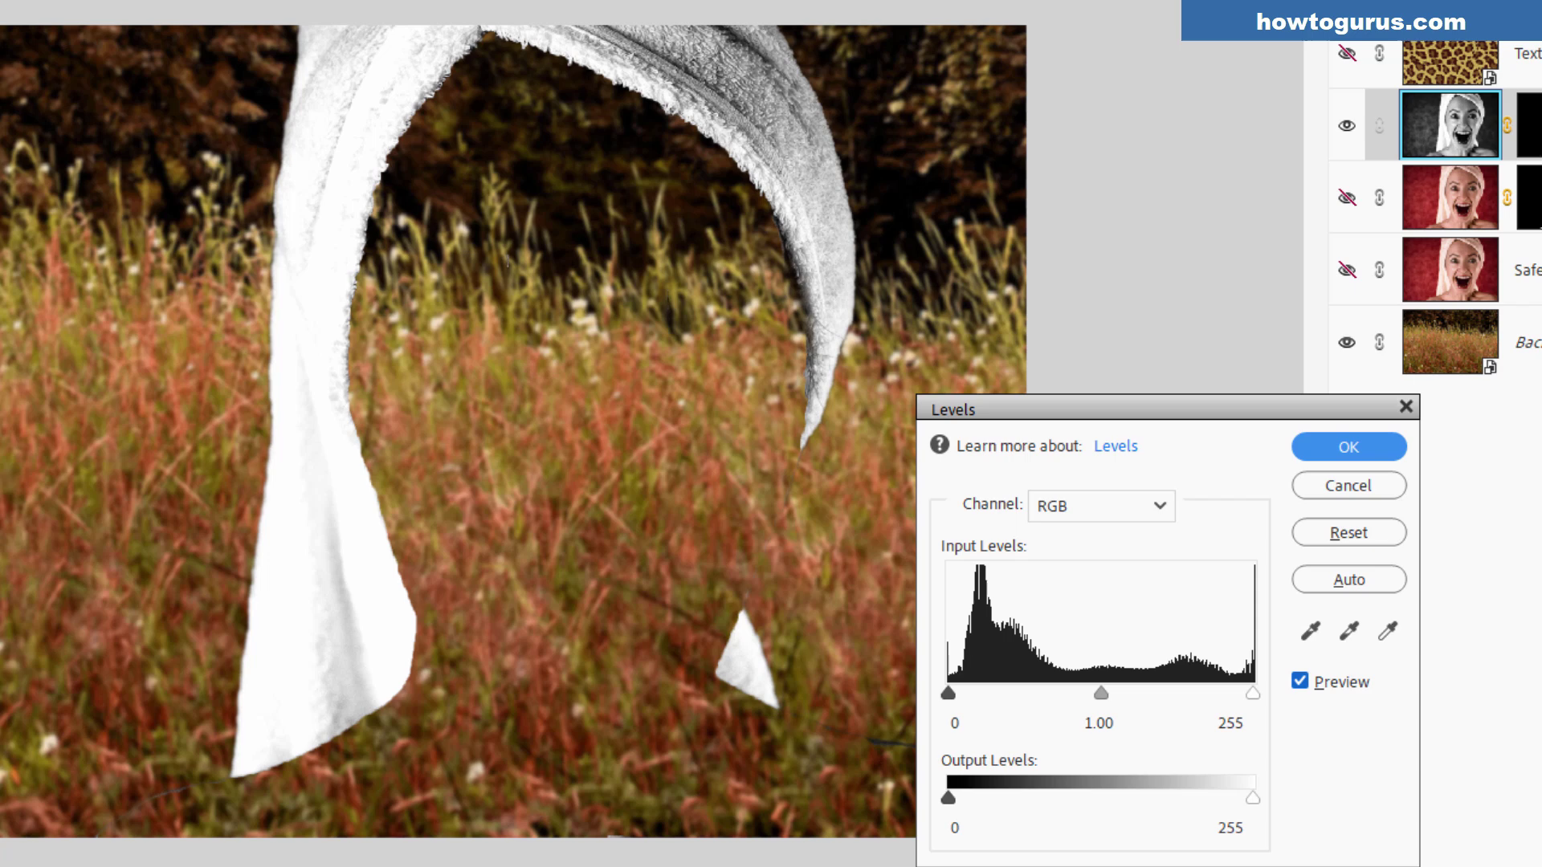
left_click_drag(951, 692, 1014, 696)
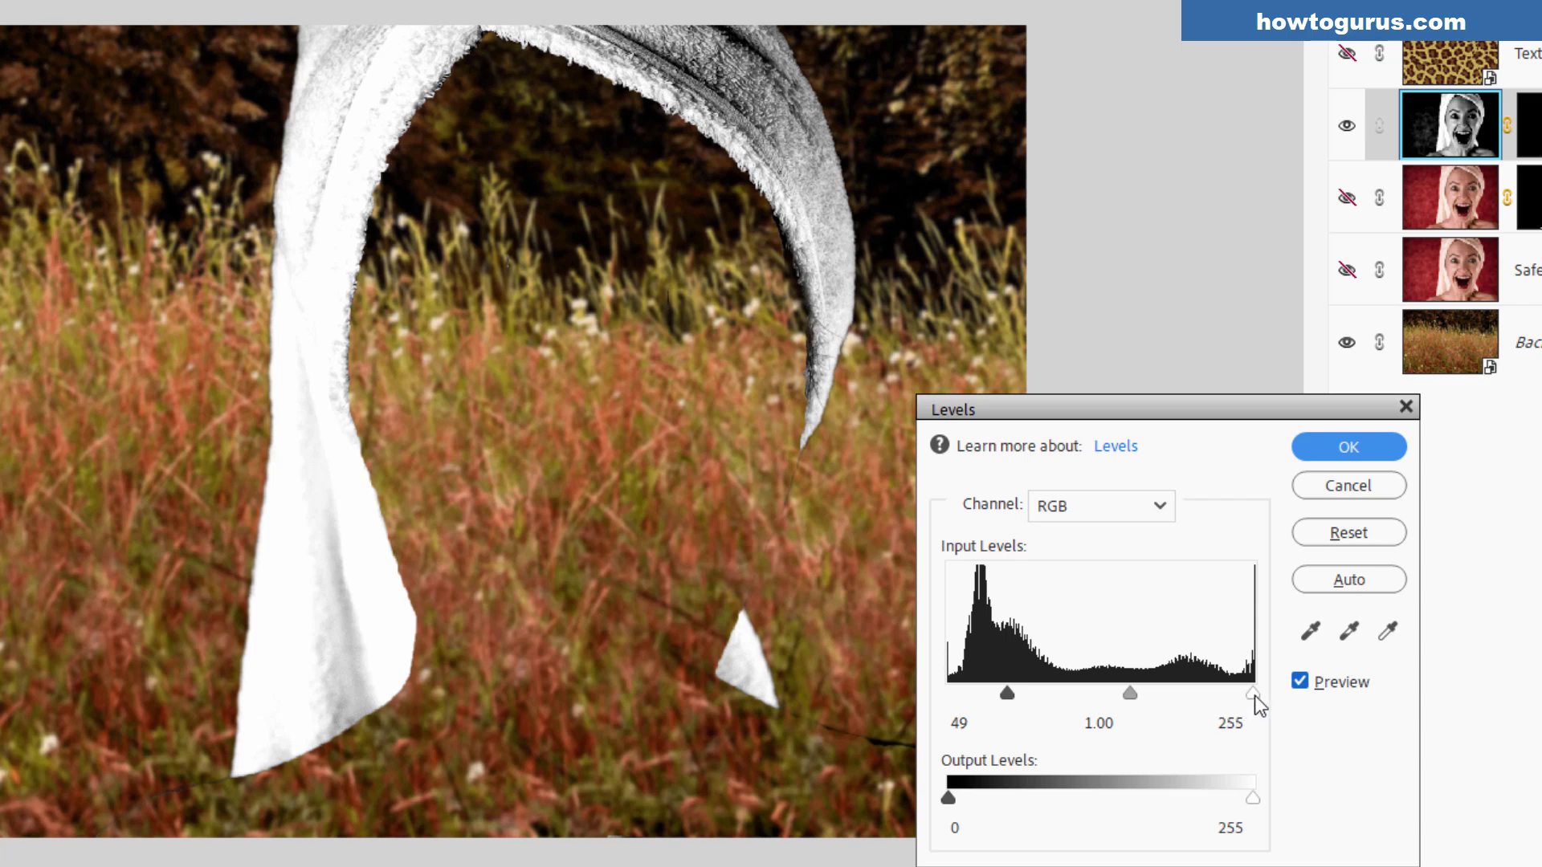
left_click_drag(1256, 695, 1175, 695)
left_click_drag(1246, 695, 1243, 693)
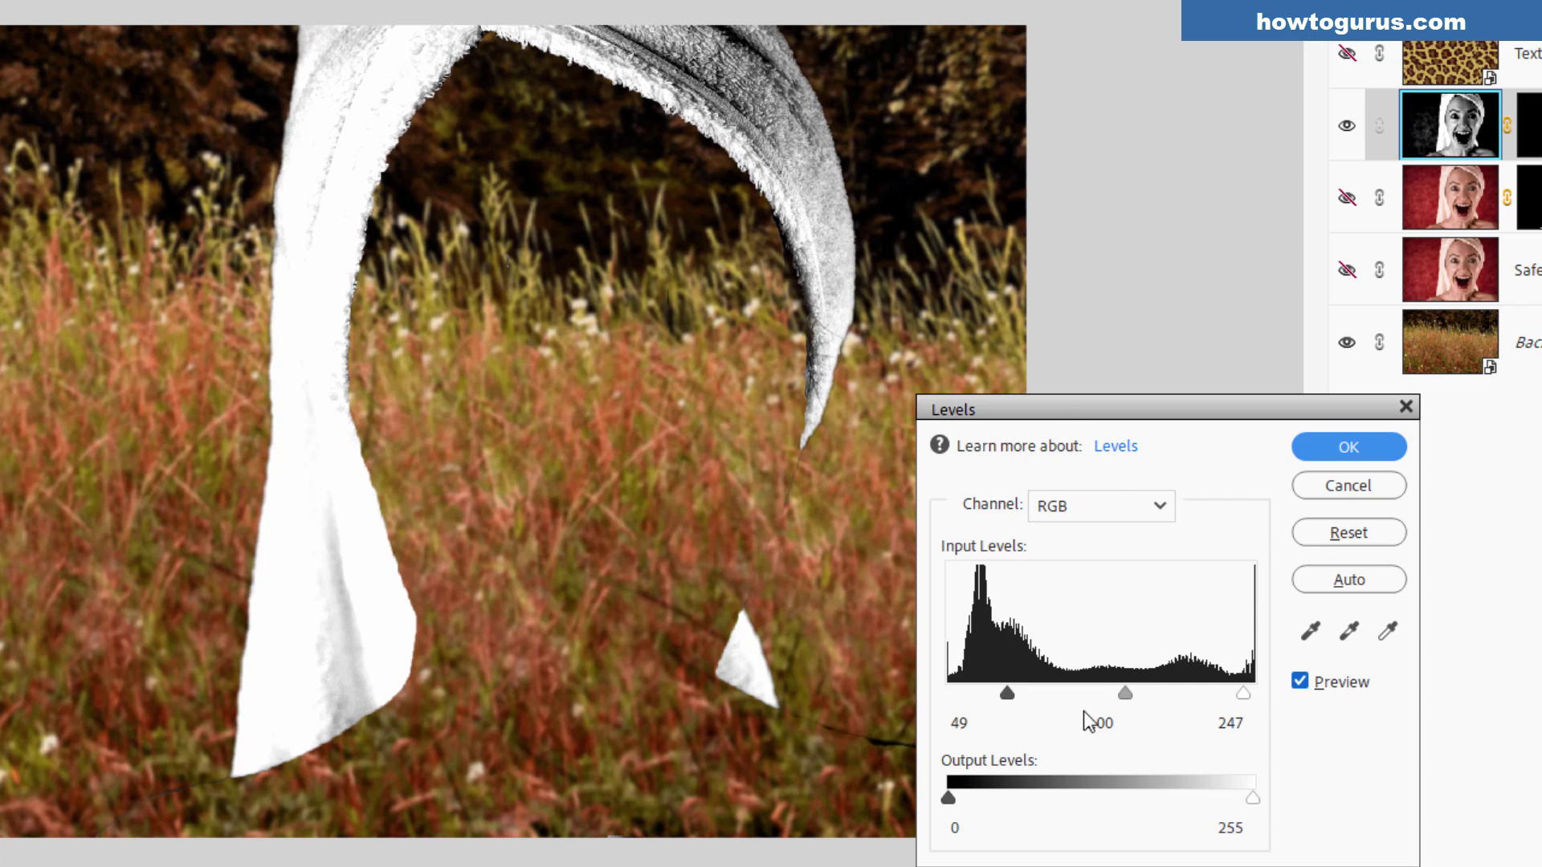
left_click_drag(1013, 695, 1098, 689)
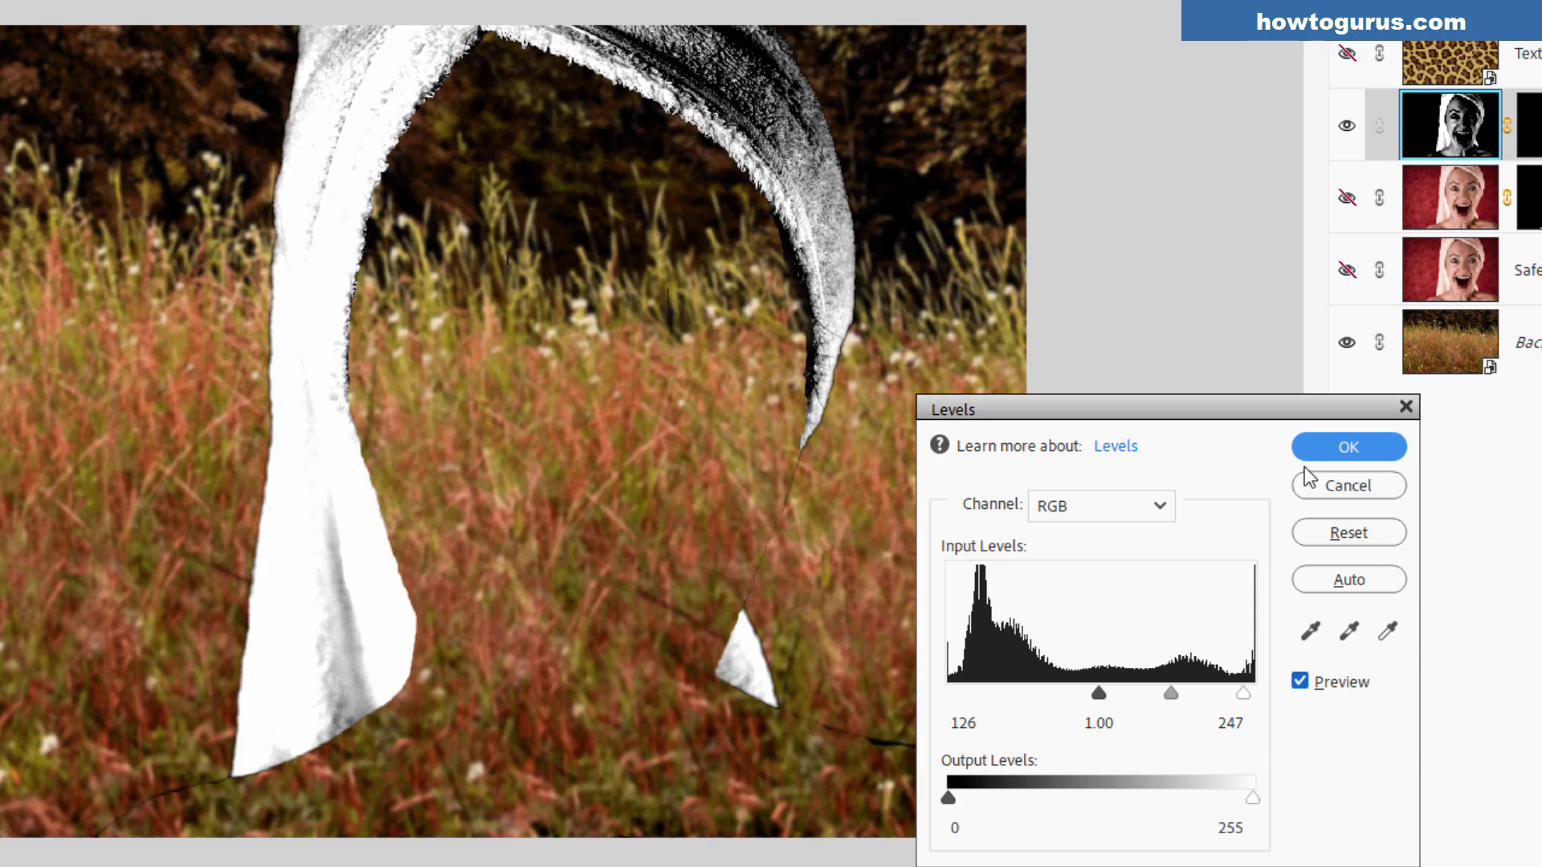
left_click(1335, 444)
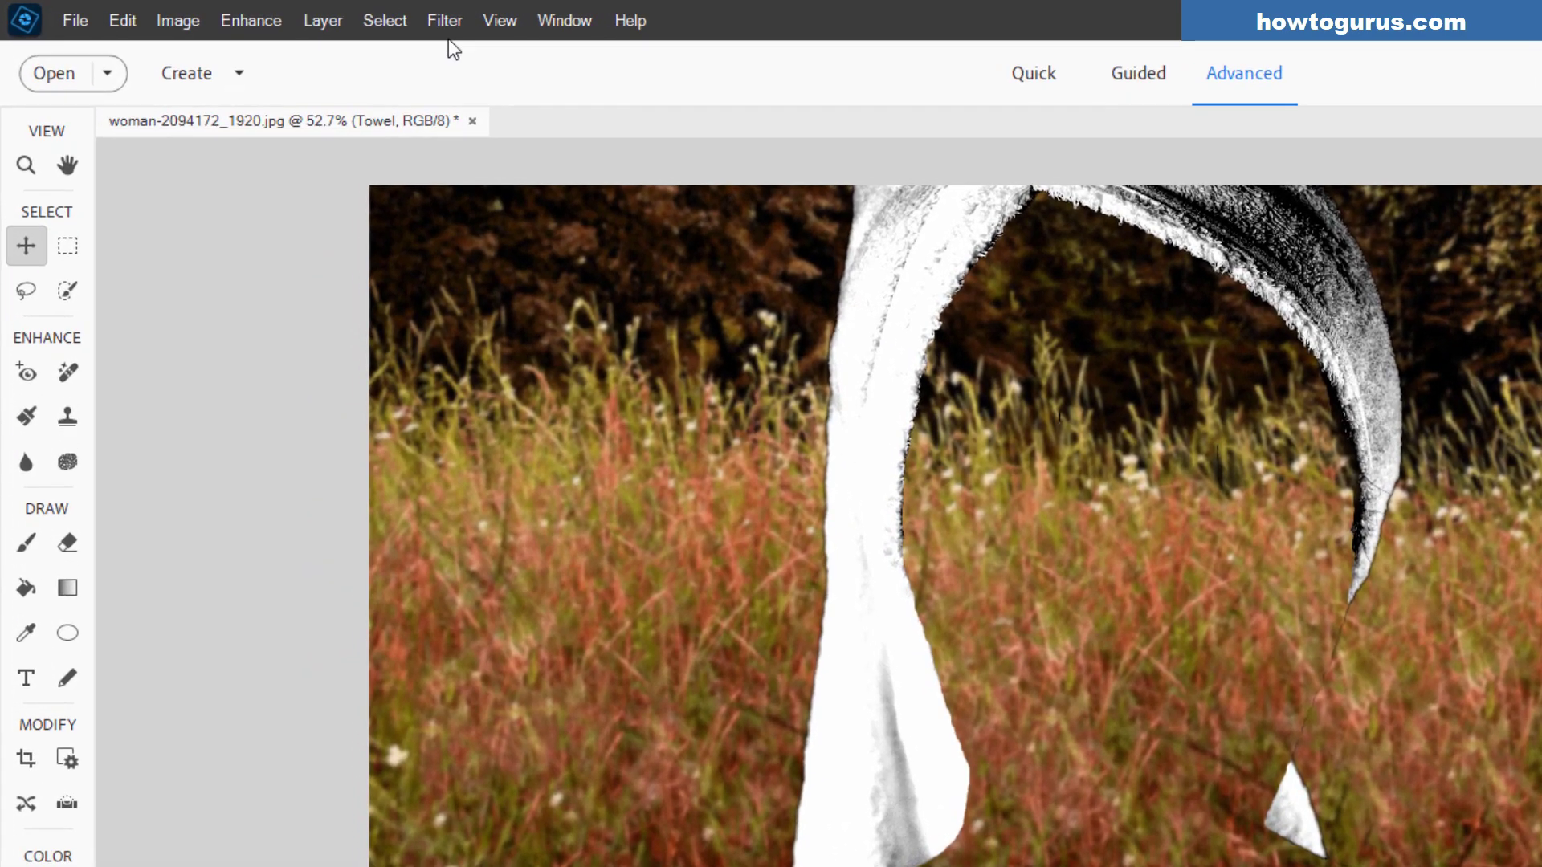
- Apply Gaussian Blur to the towel at a 9.0-pixel radius
left_click(301, 13)
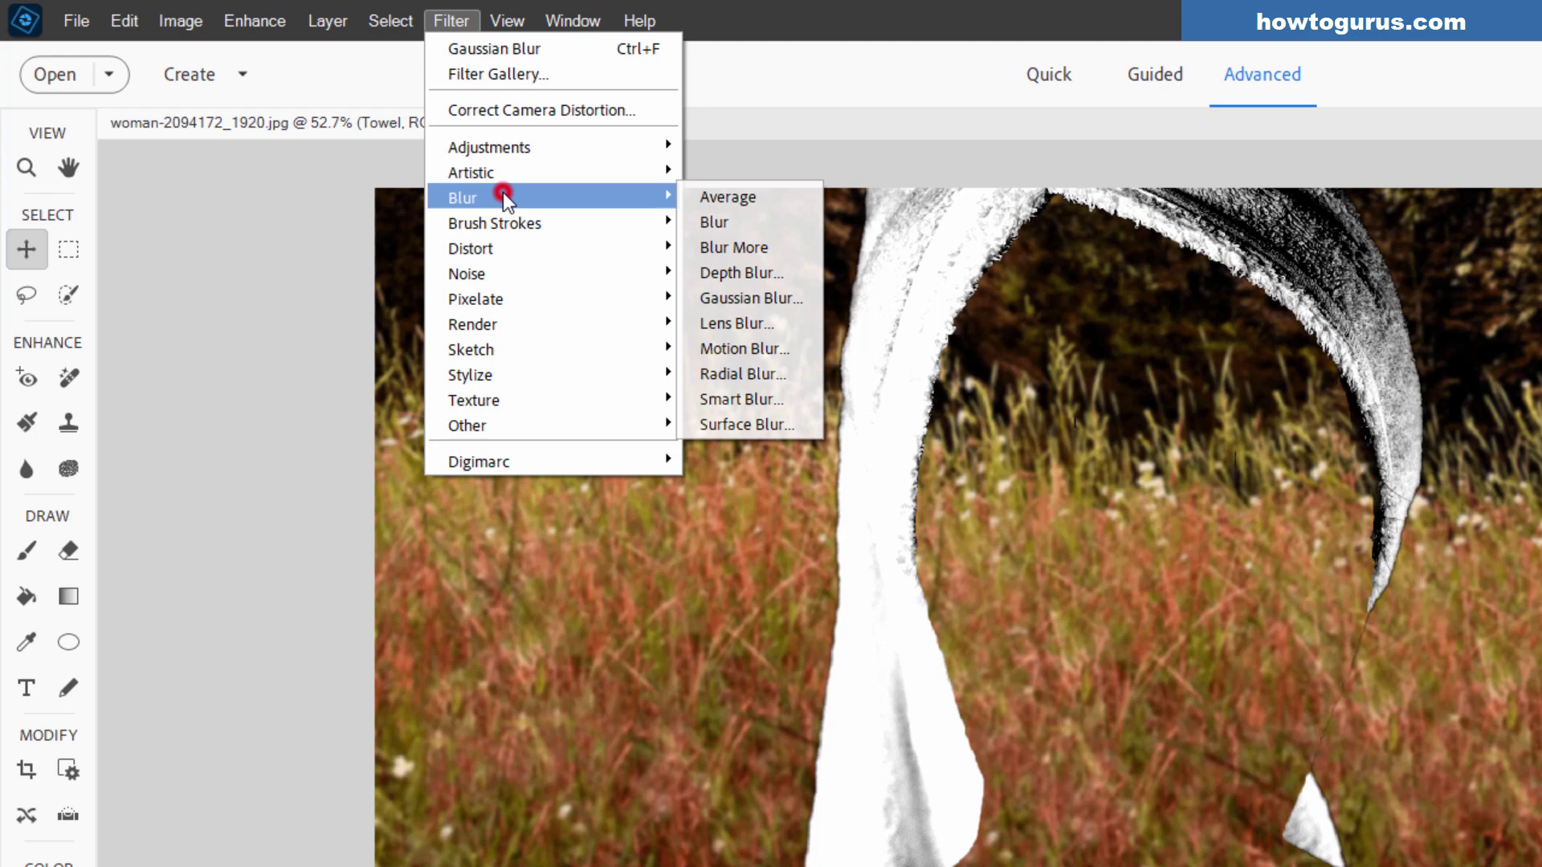
left_click(755, 298)
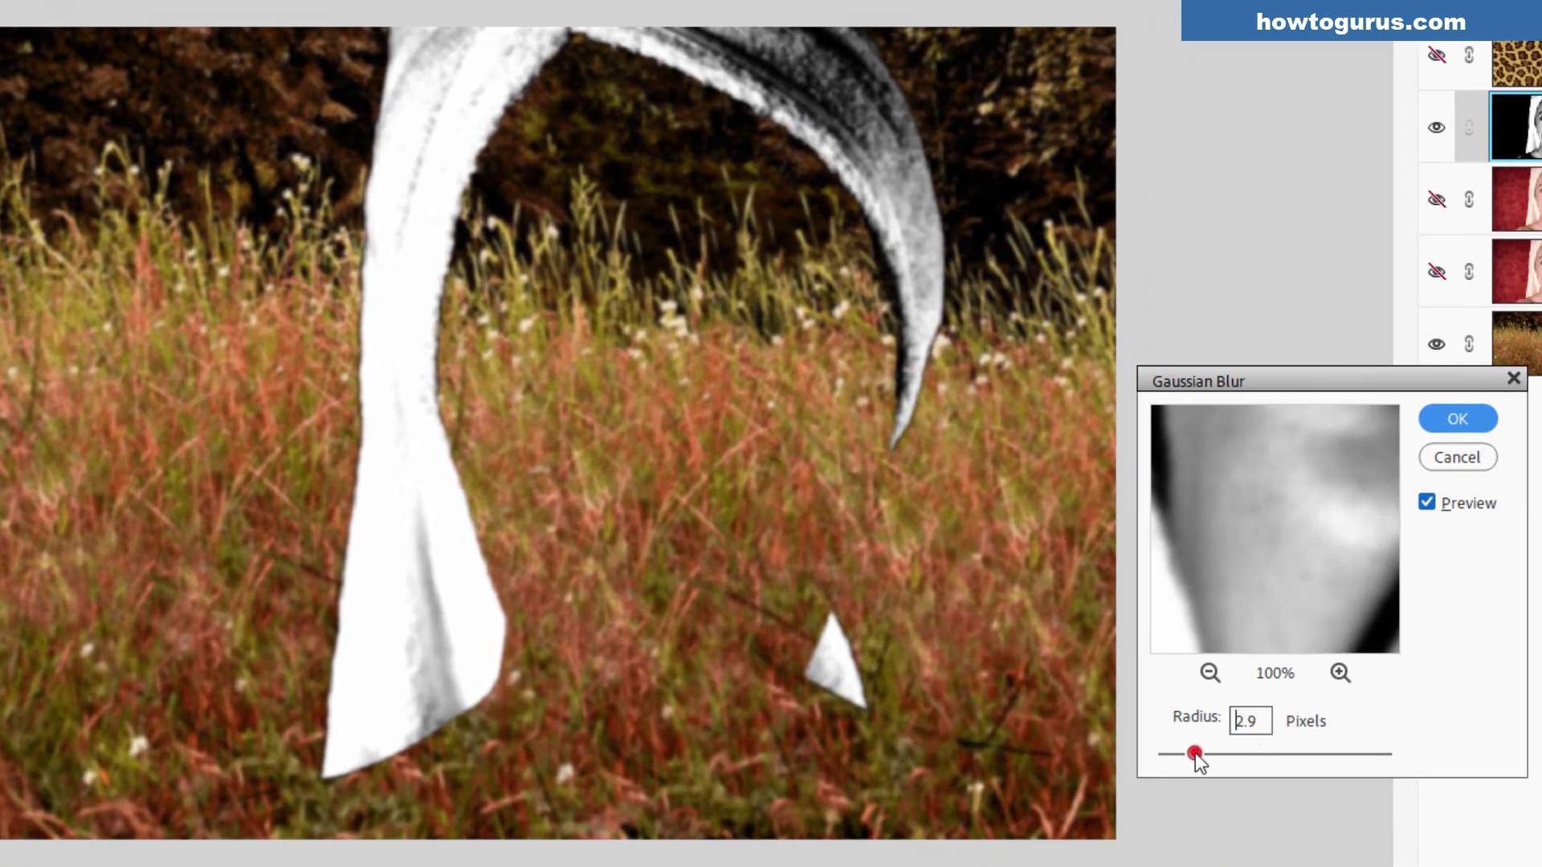
left_click_drag(1195, 753, 1239, 754)
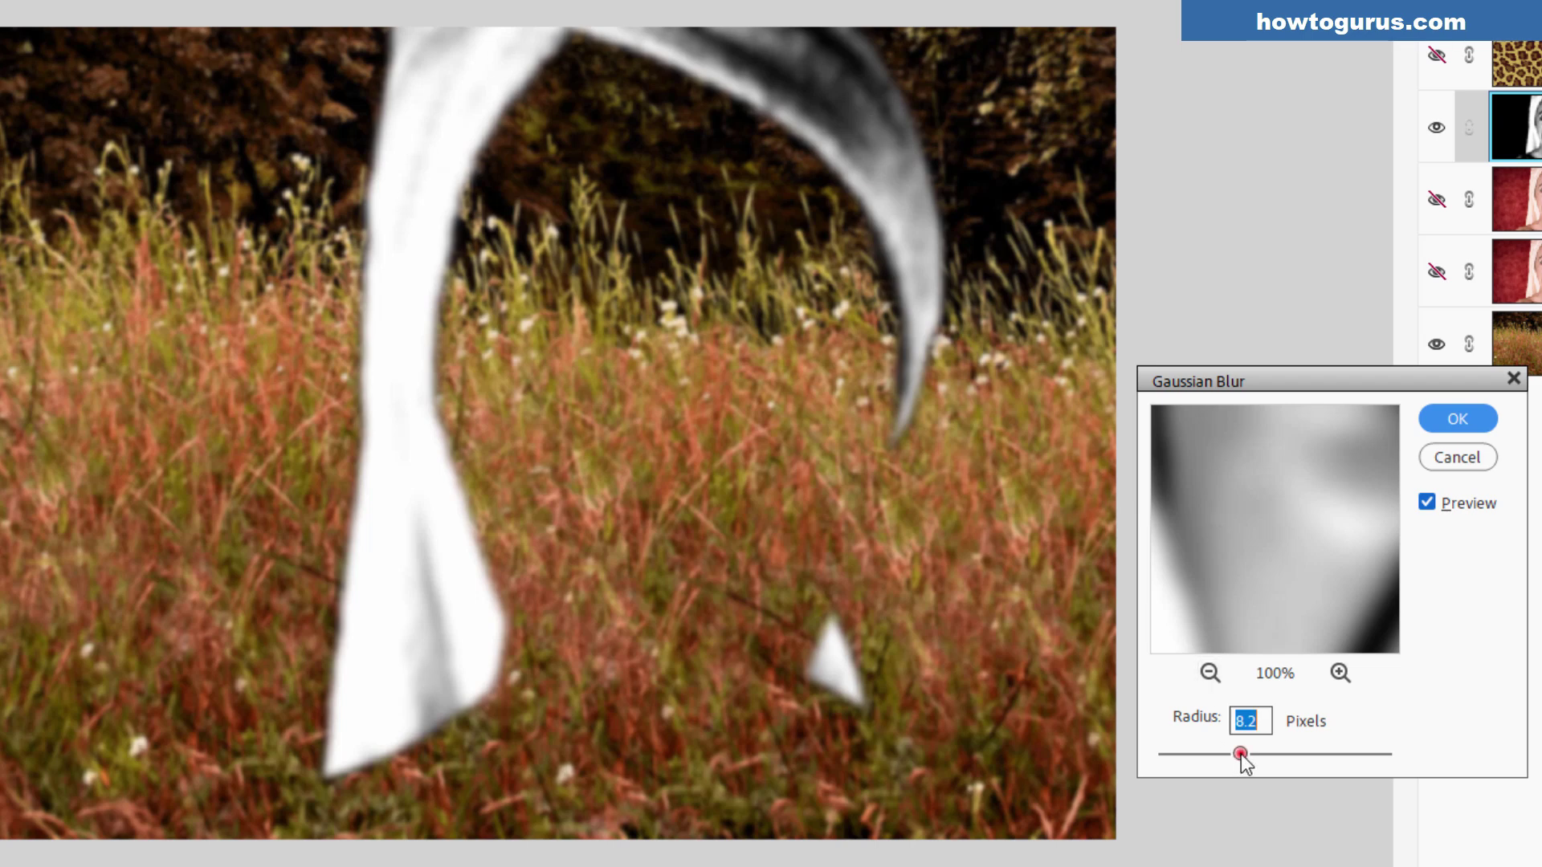
left_click_drag(1245, 754, 1246, 754)
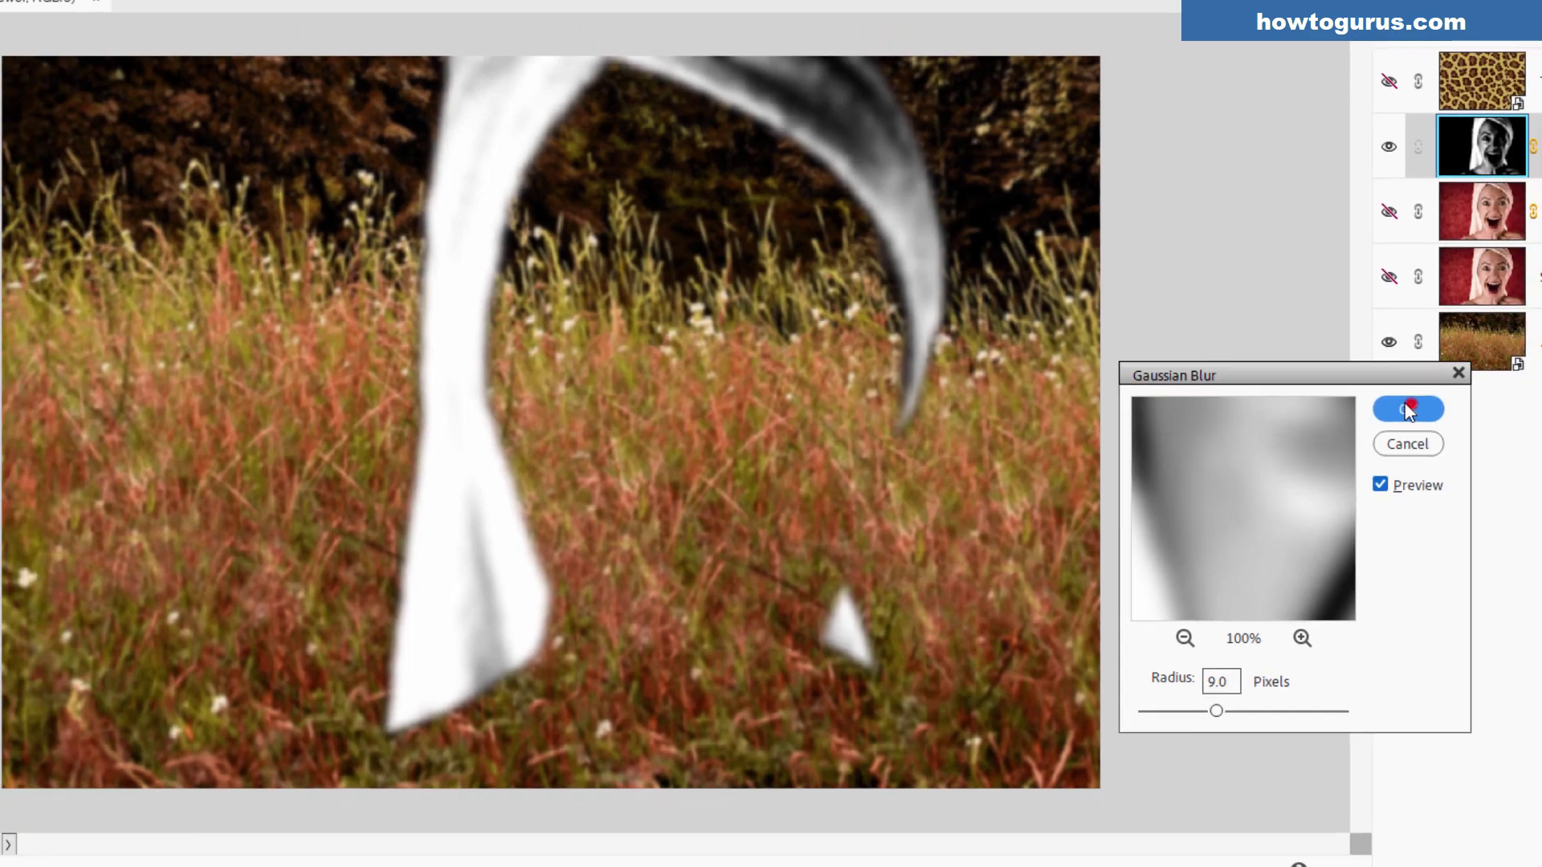
left_click(1458, 419)
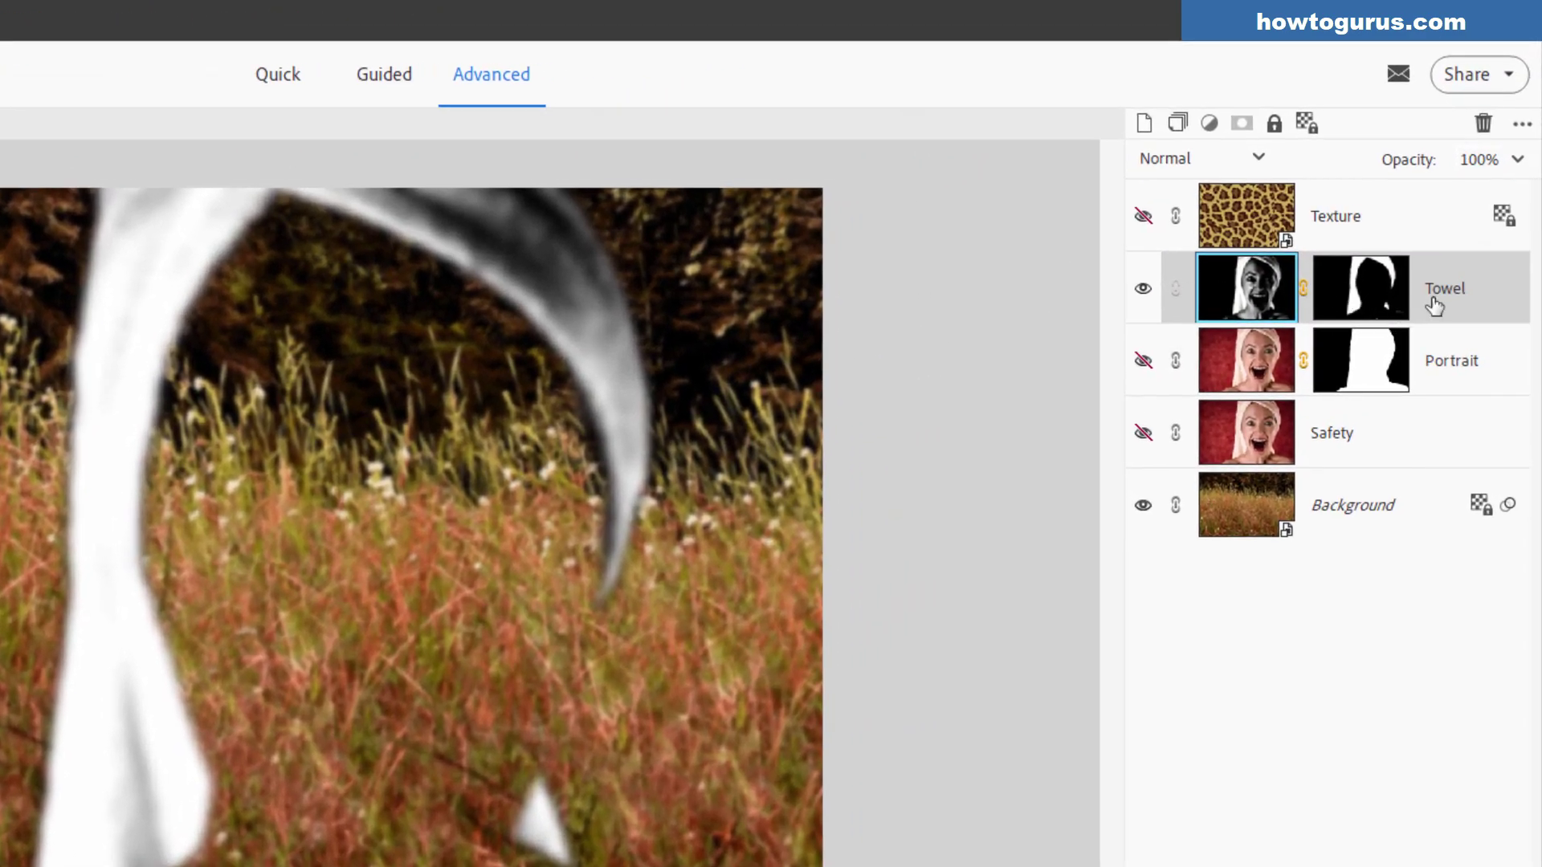
- Duplicate the Towel layer as Towel copy and hide the original Towel layer
right_click(1449, 297)
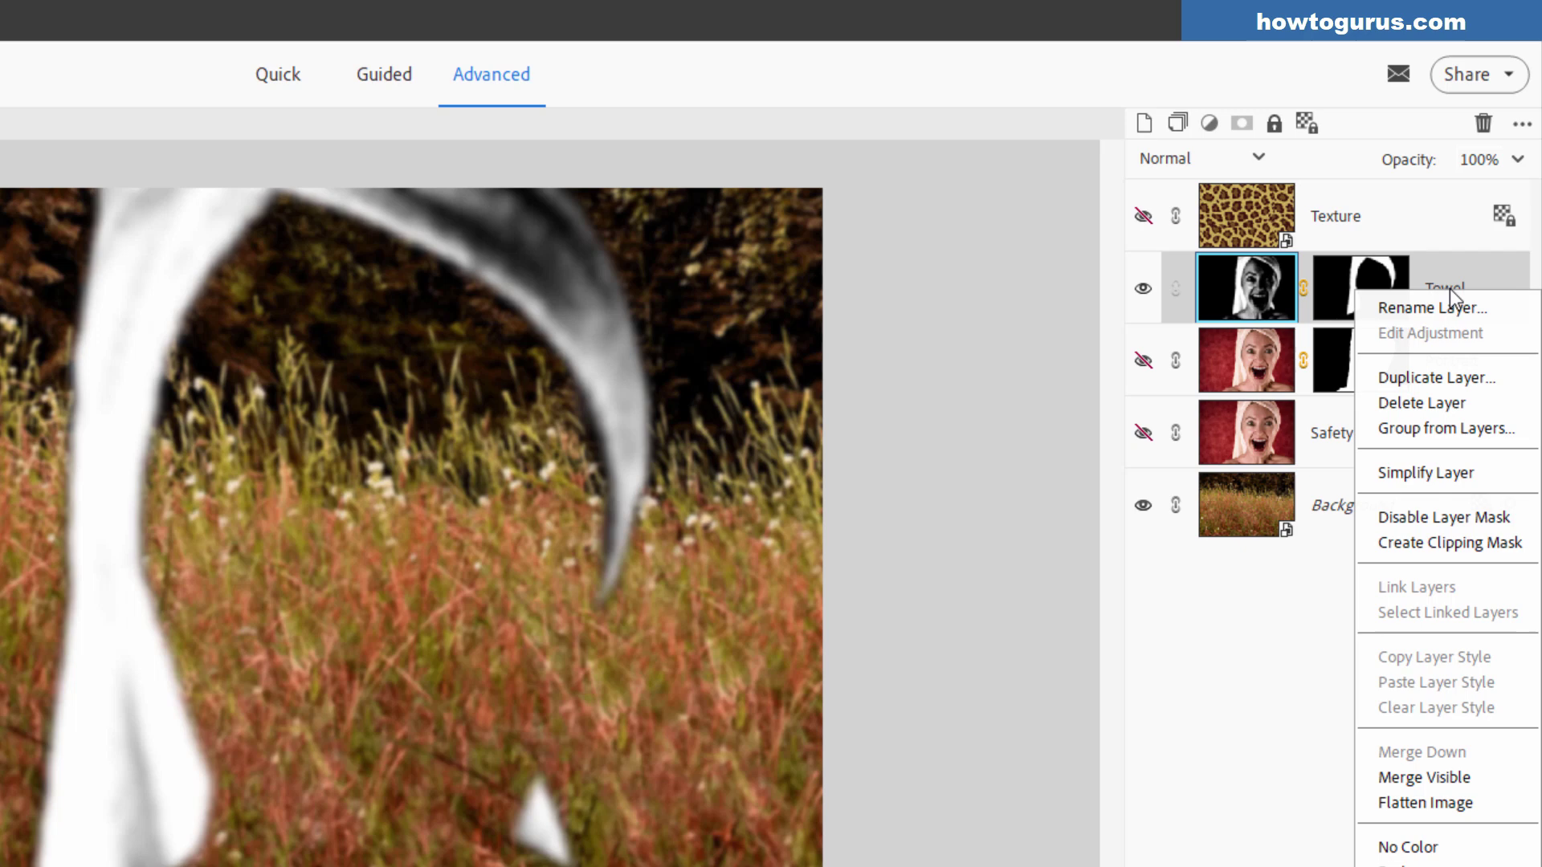
left_click(1445, 375)
left_click(582, 392)
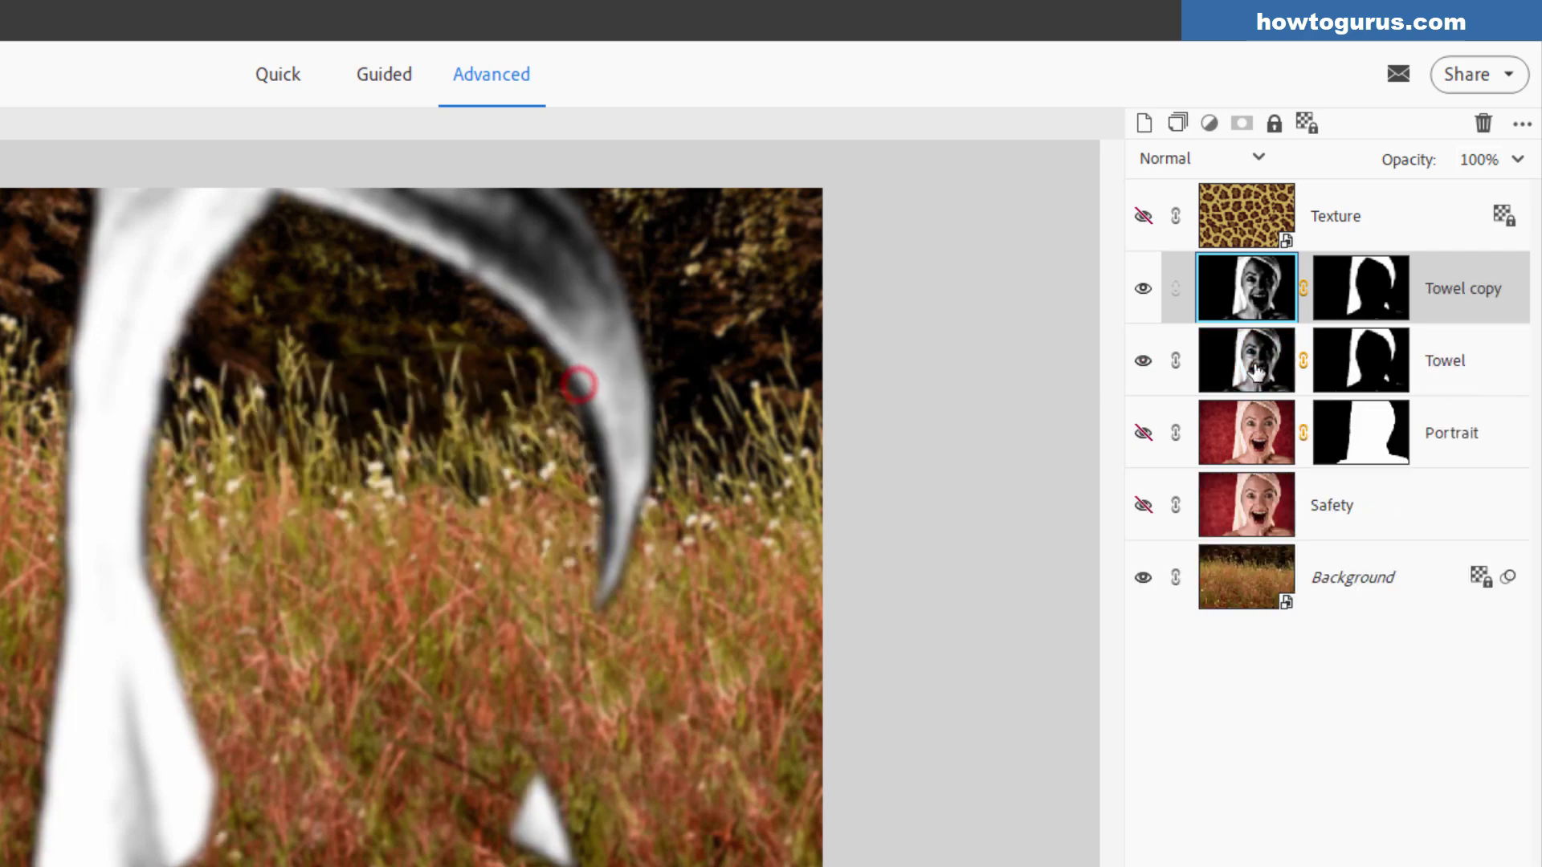
left_click(1144, 360)
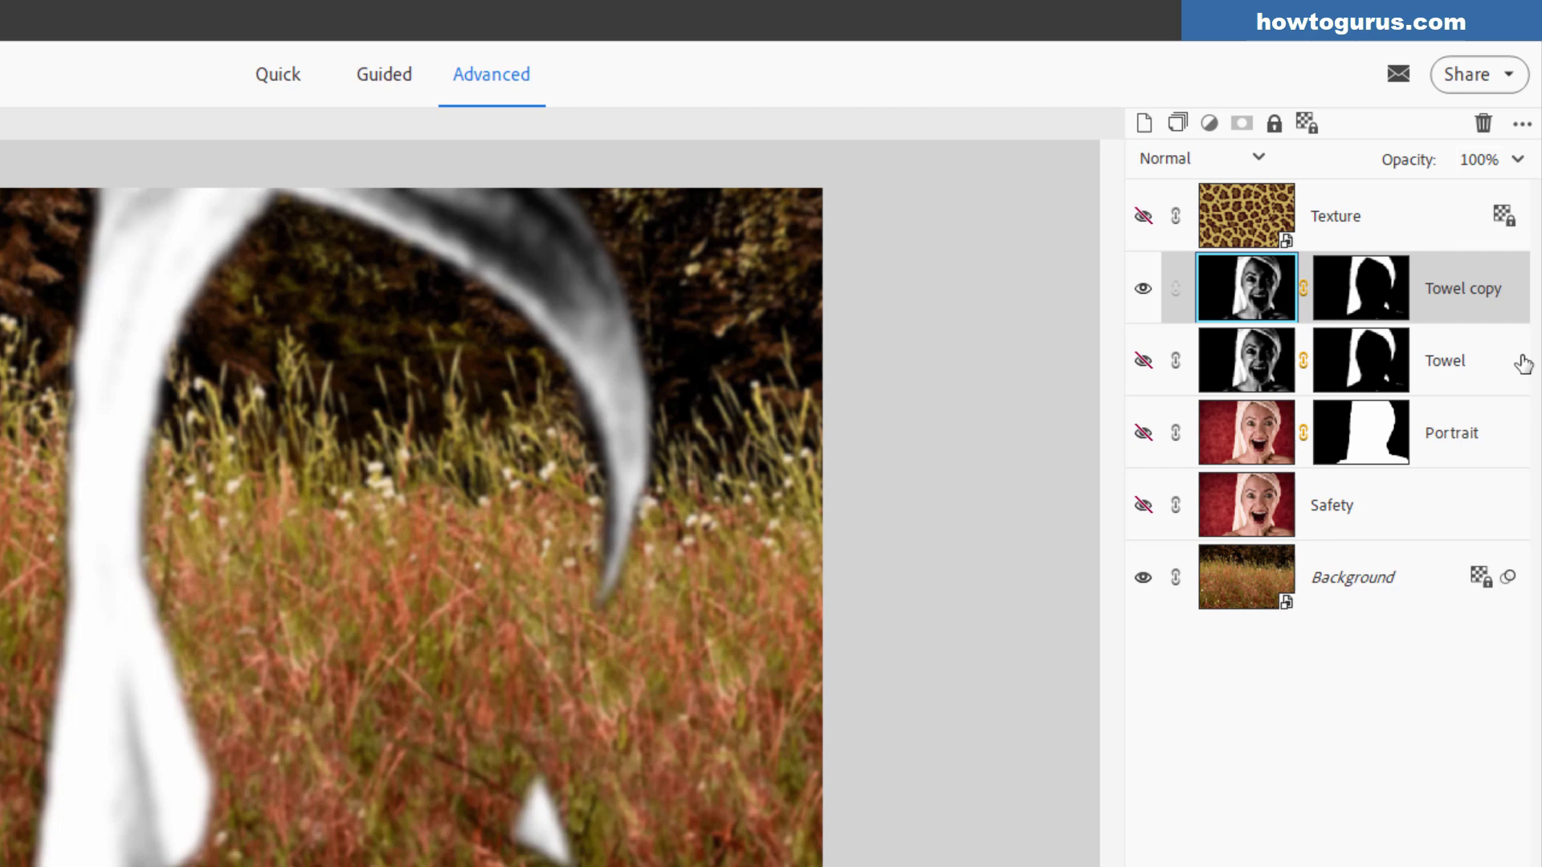
left_click(1443, 296)
- Simplify Towel copy and Ctrl-click its thumbnail to load the towel shape as a selection
right_click(1463, 296)
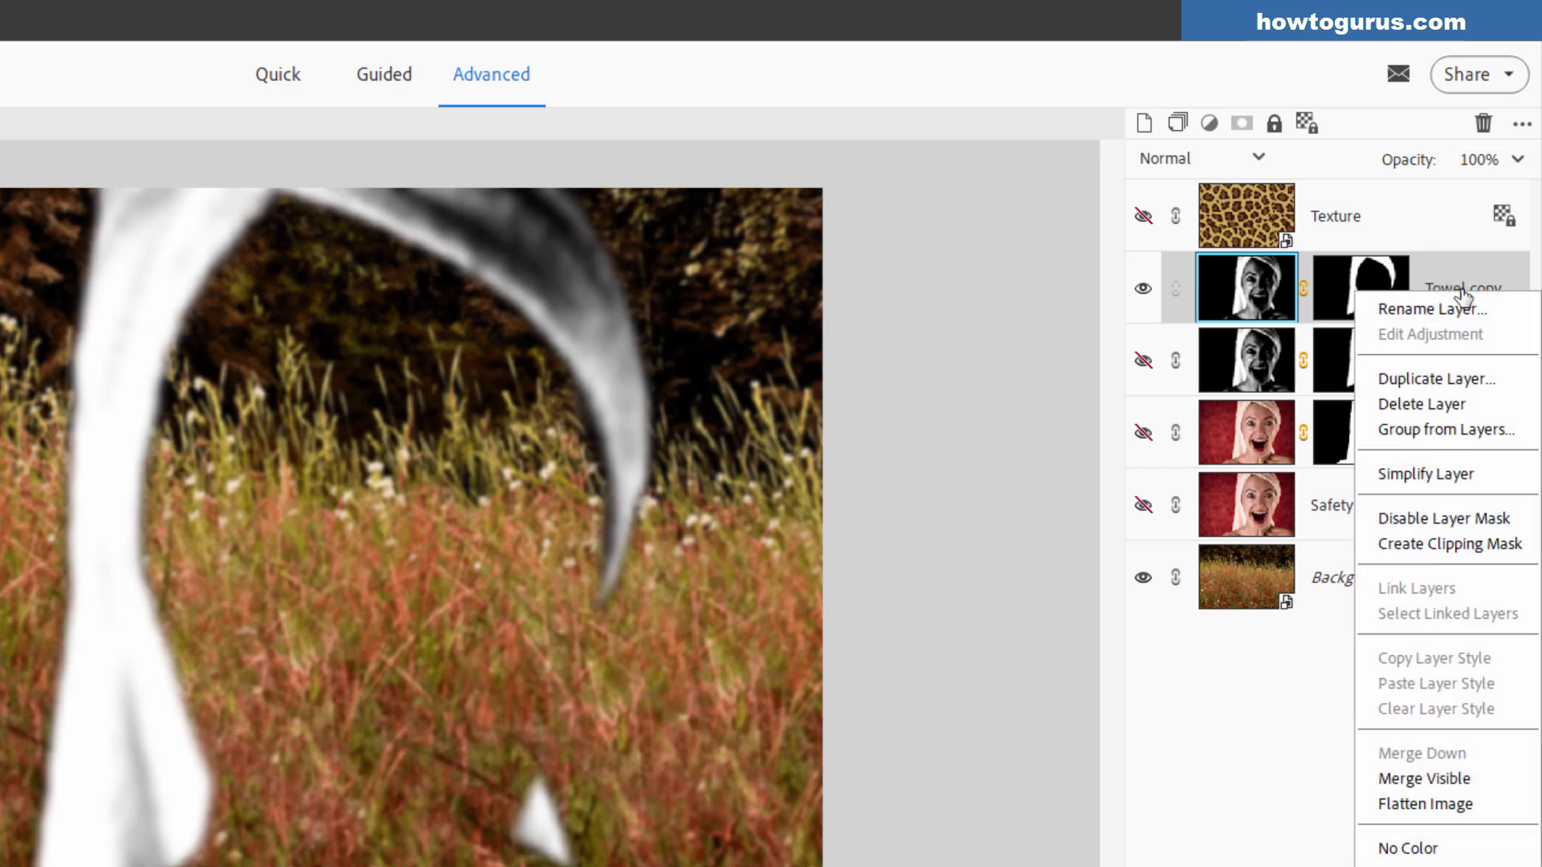
left_click(1413, 474)
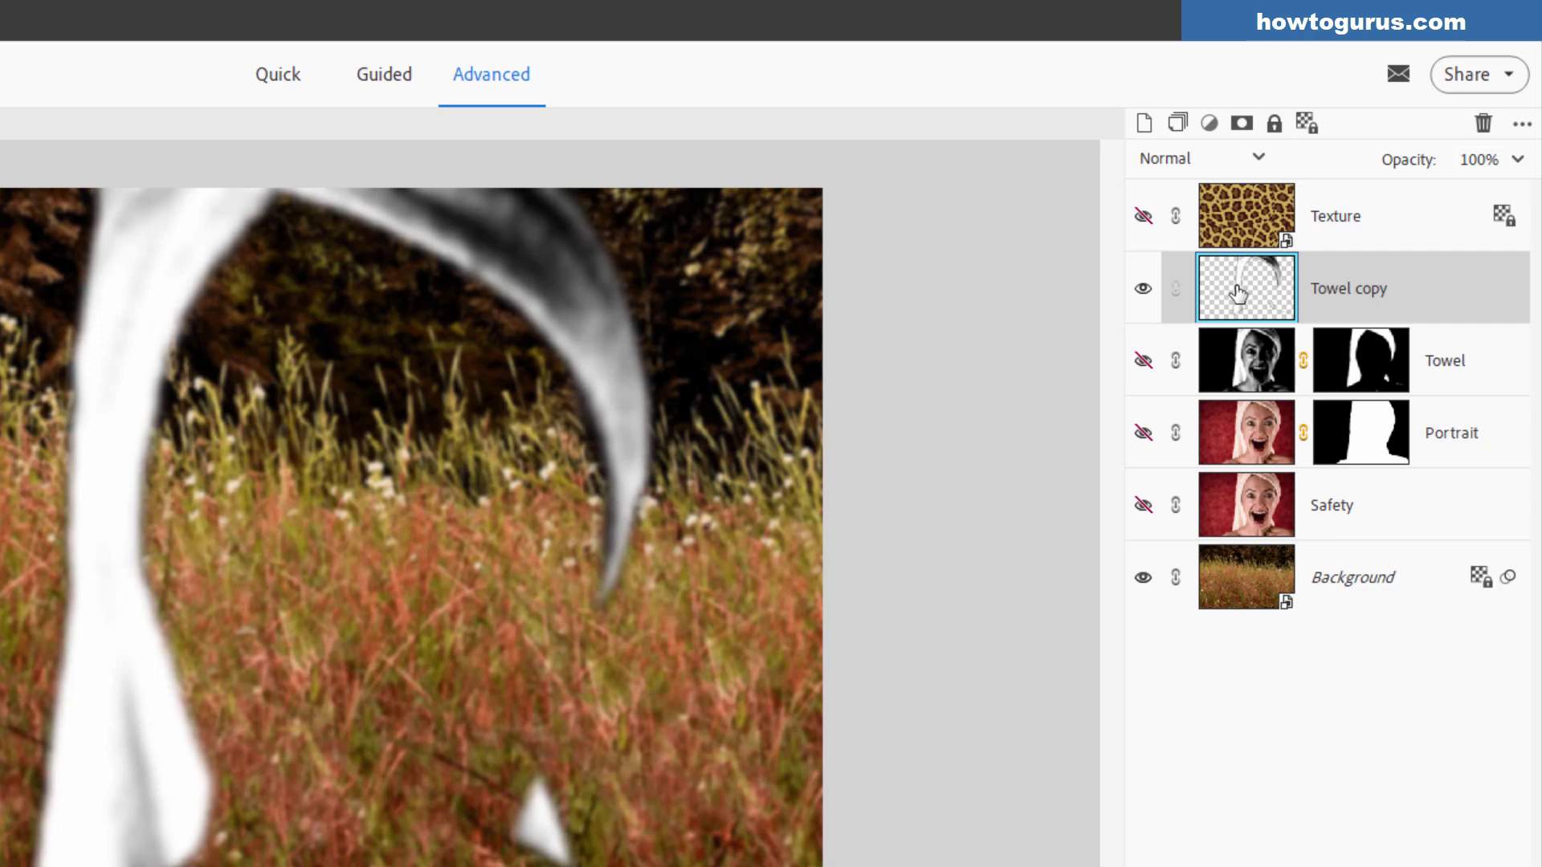
key("ctrl")
left_click(1266, 281, "ctrl")
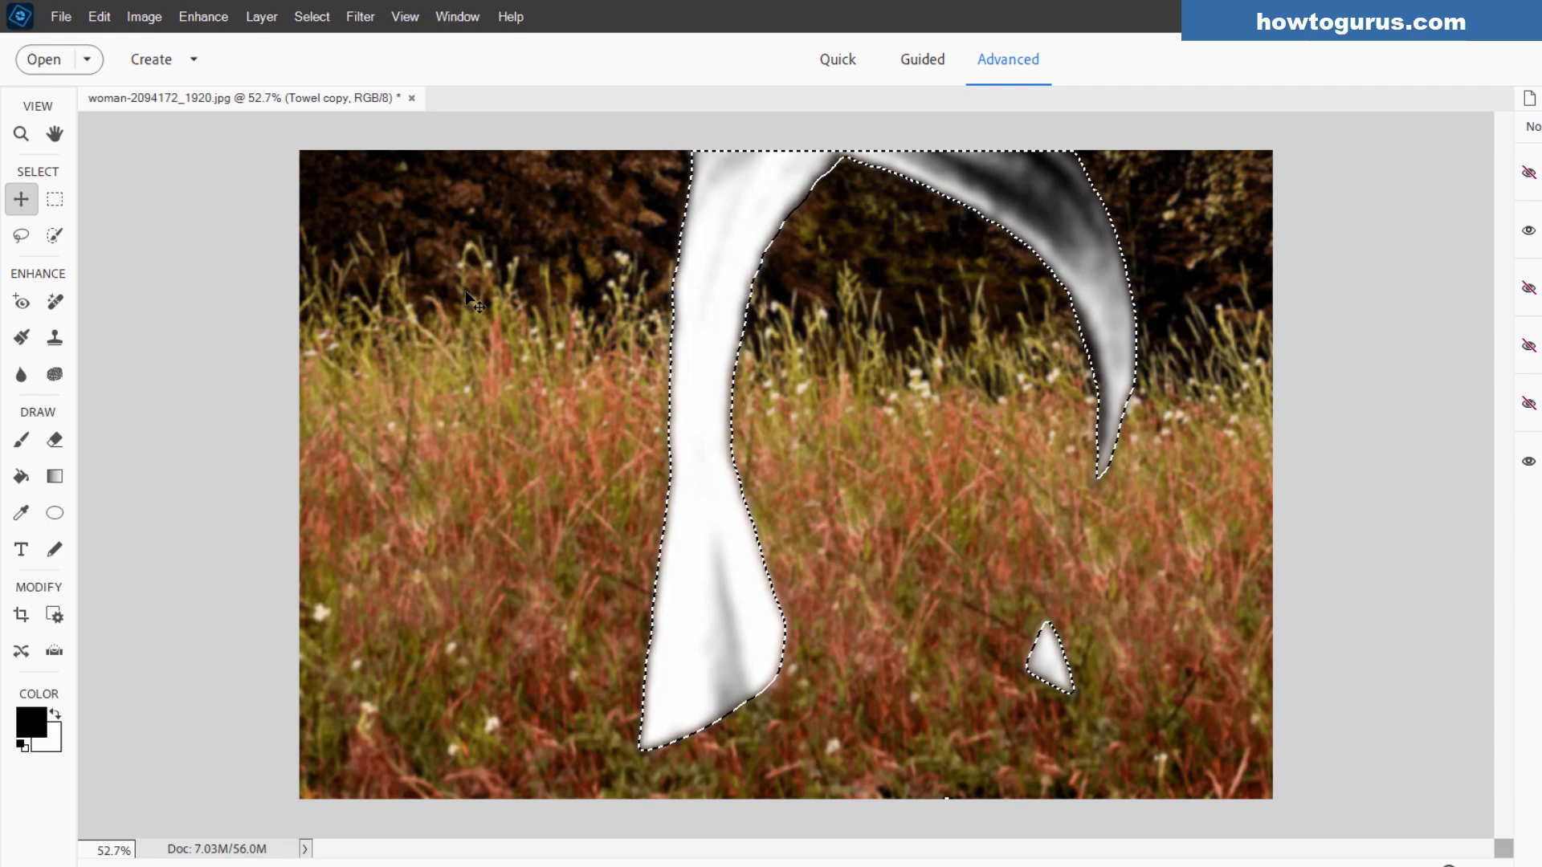
- Copy the selected towel and start a new Image from Clipboard named Displacement Map Towel
left_click(99, 17)
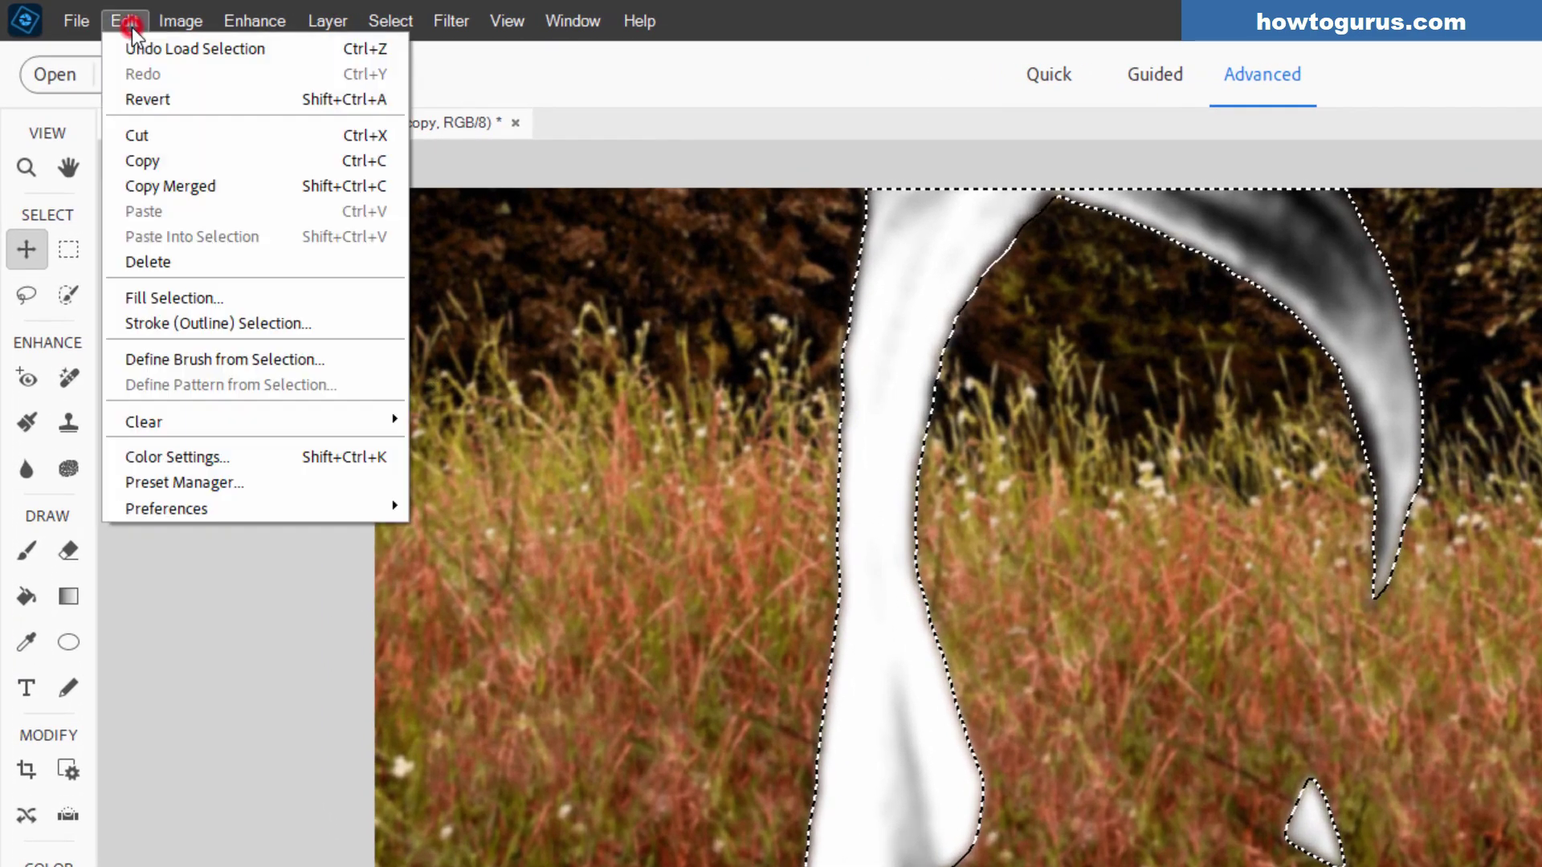
left_click(177, 160)
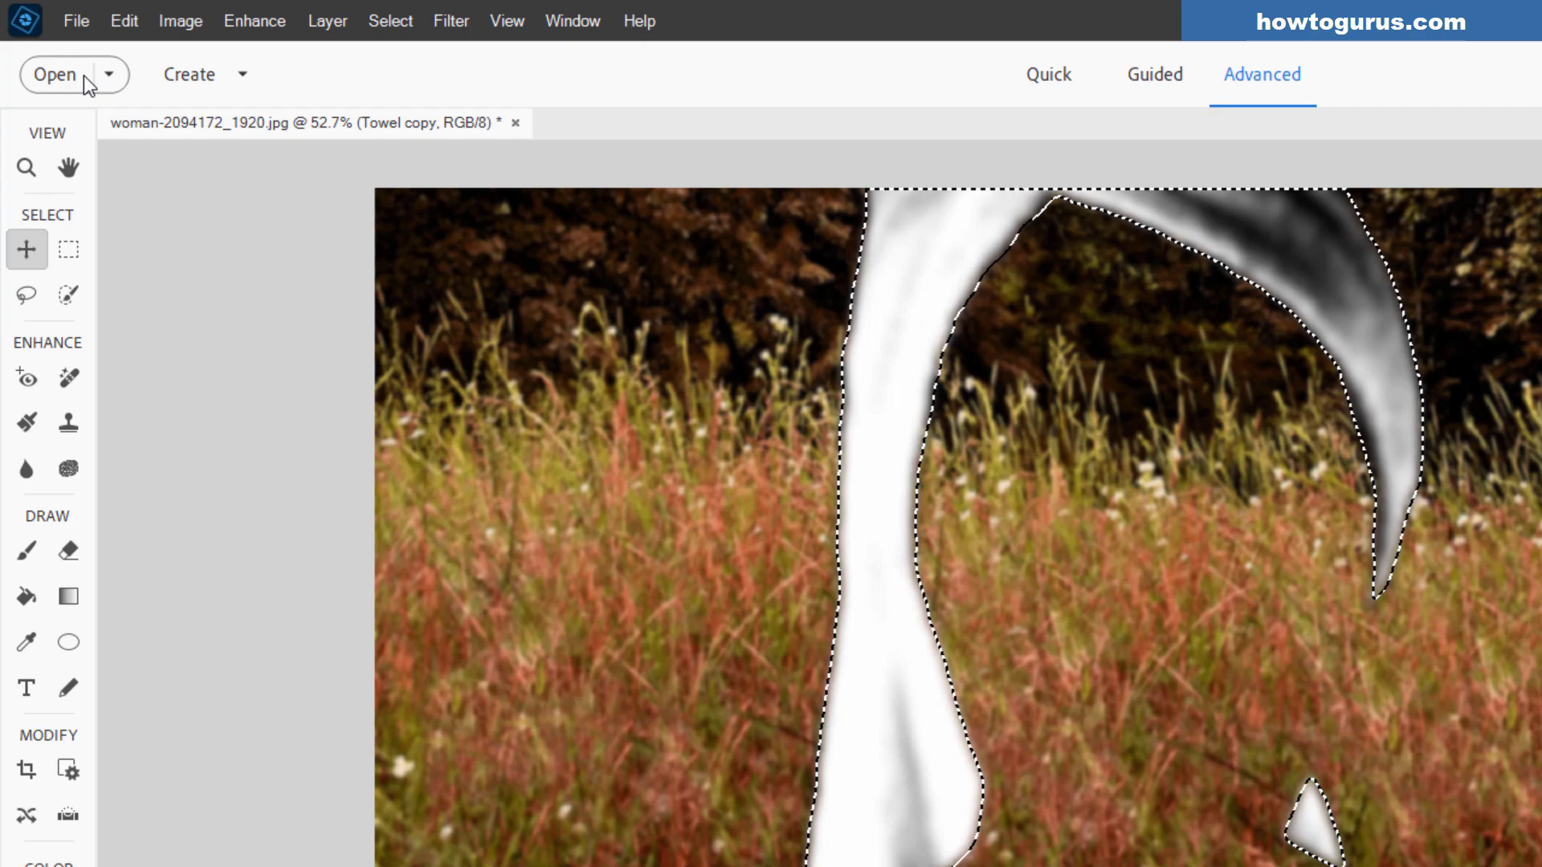
left_click(79, 21)
mouse_move(305, 47)
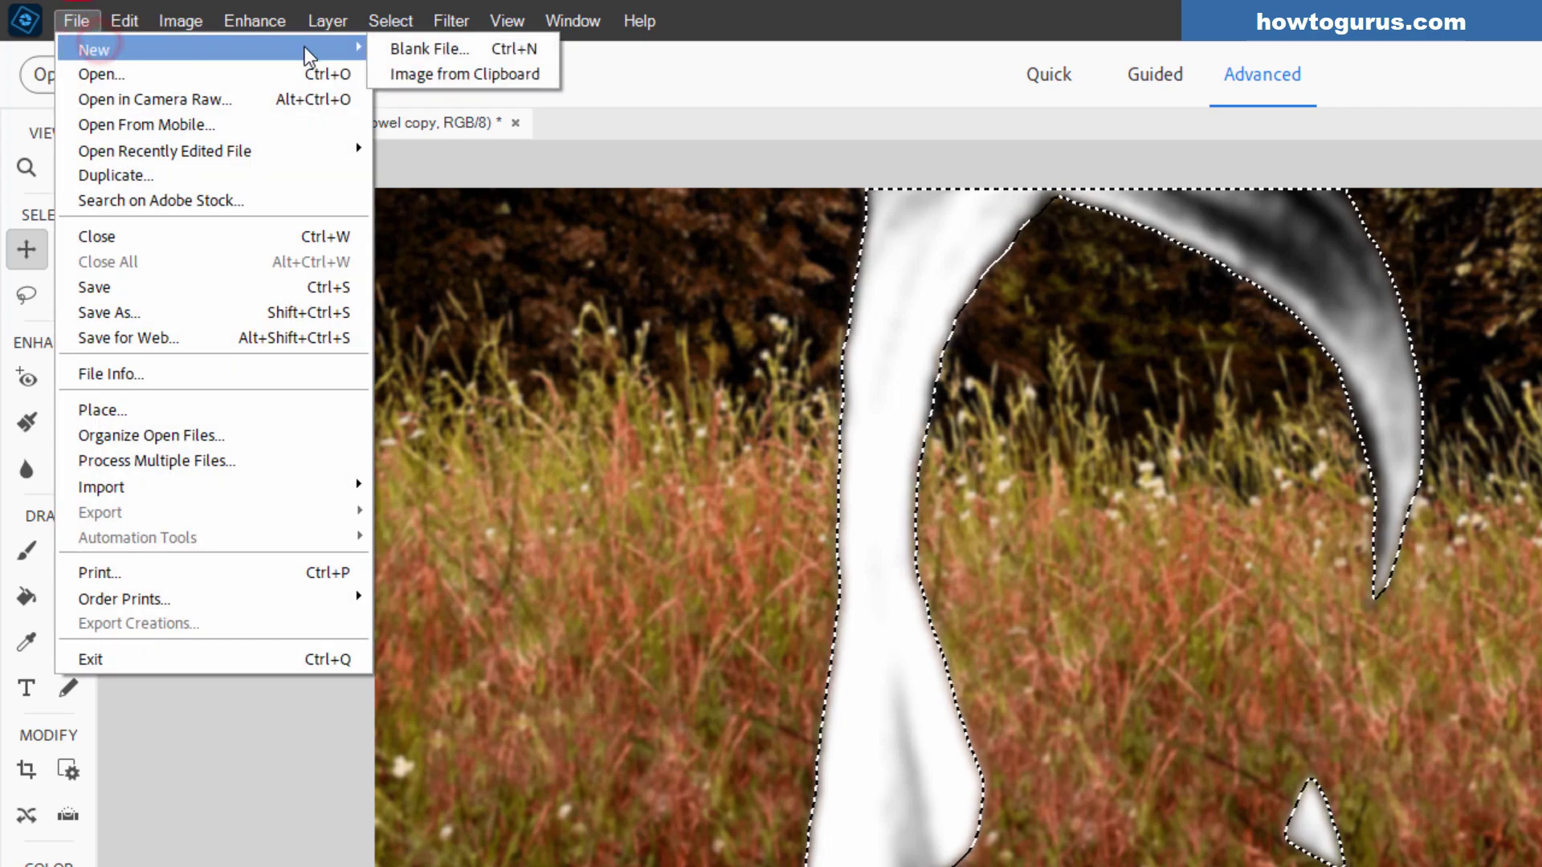
left_click(464, 74)
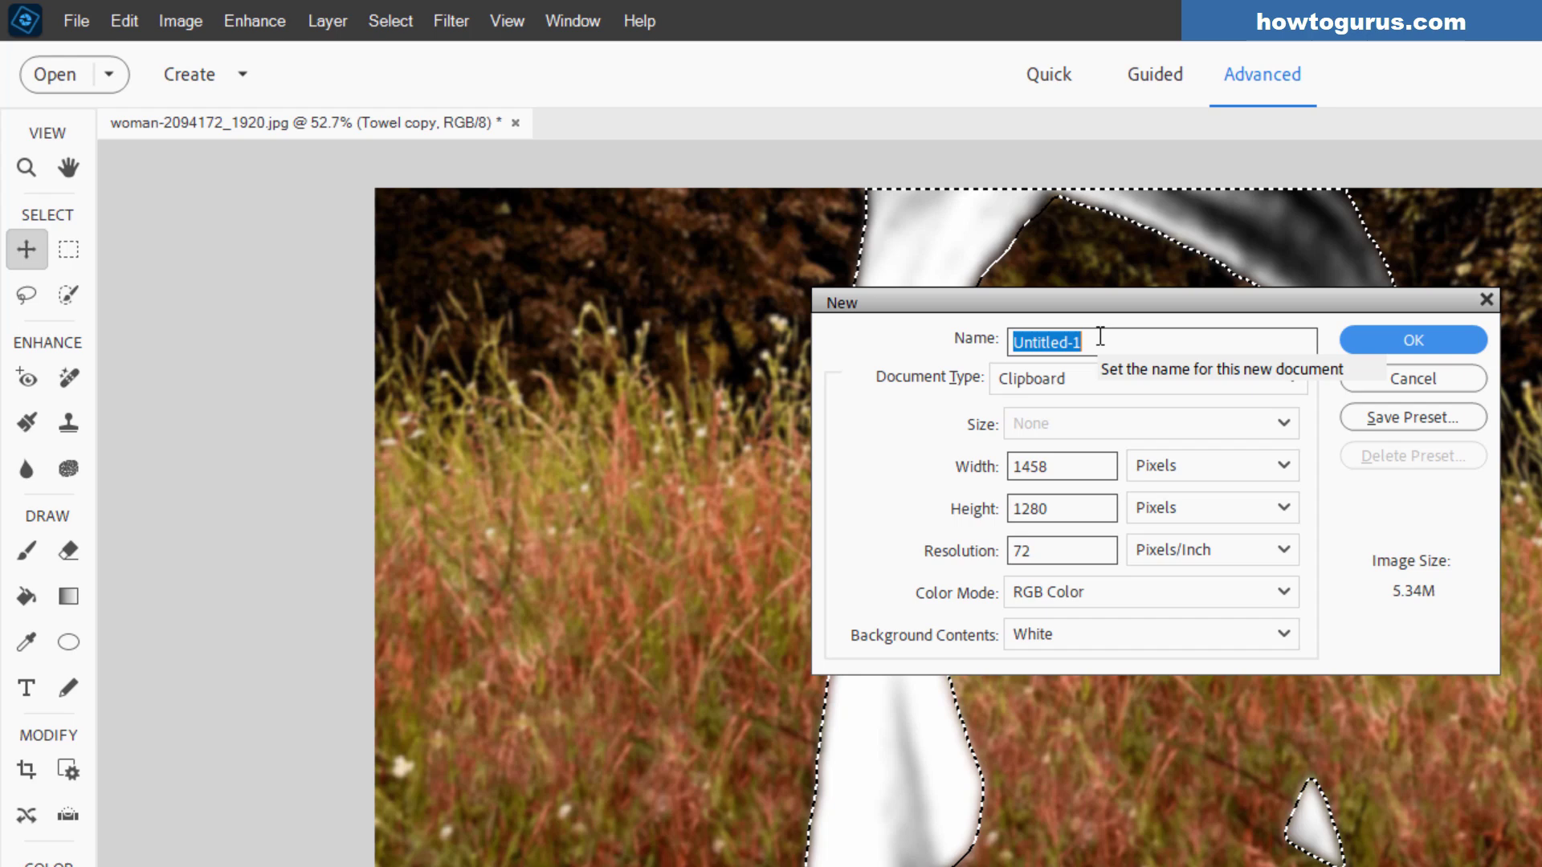
type("Displacem")
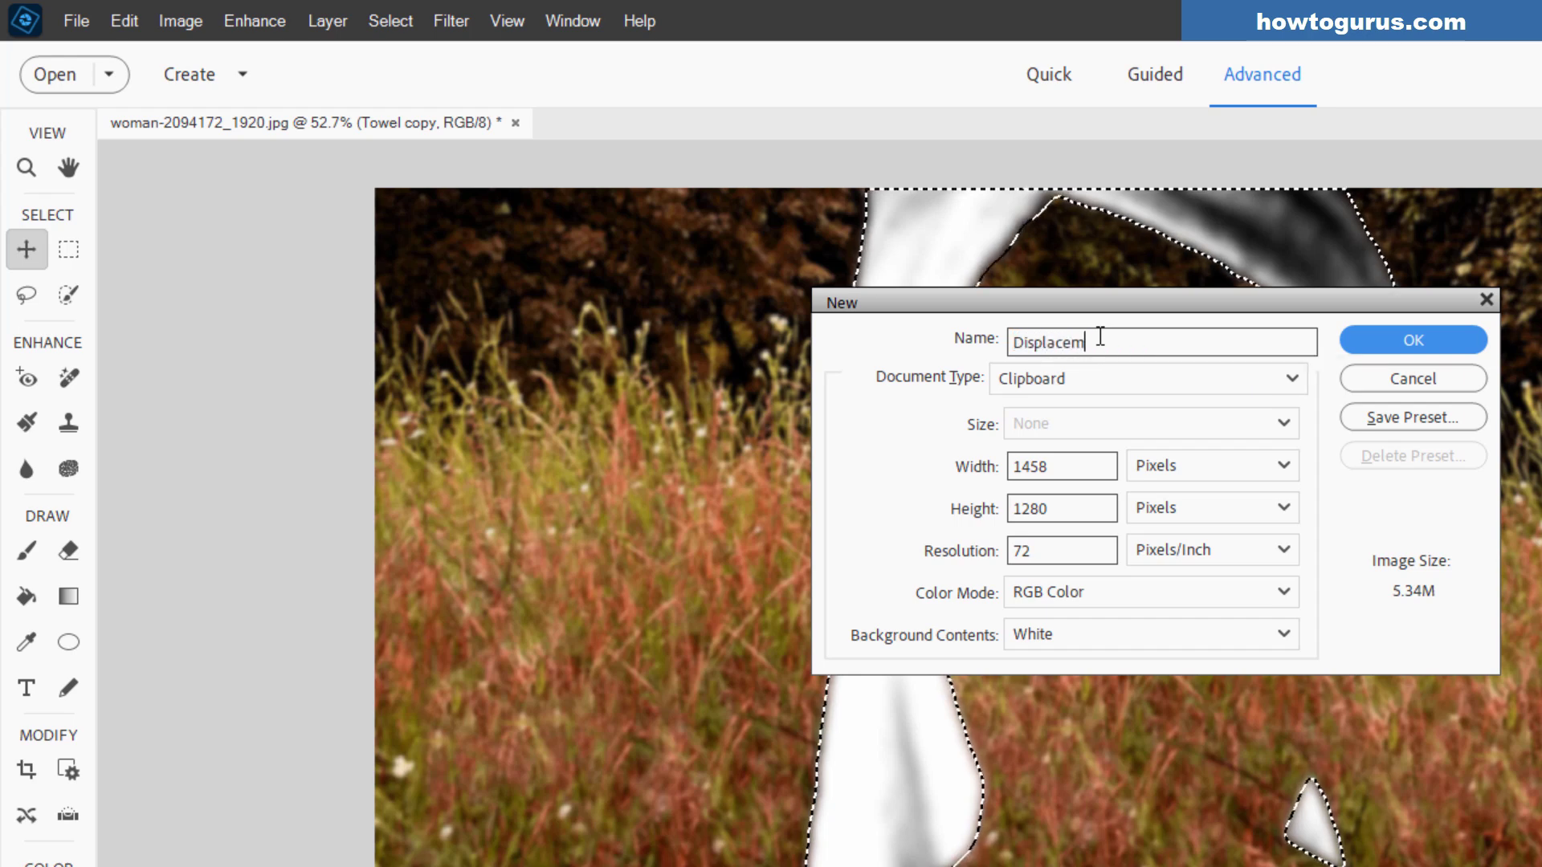
type("ent Map ")
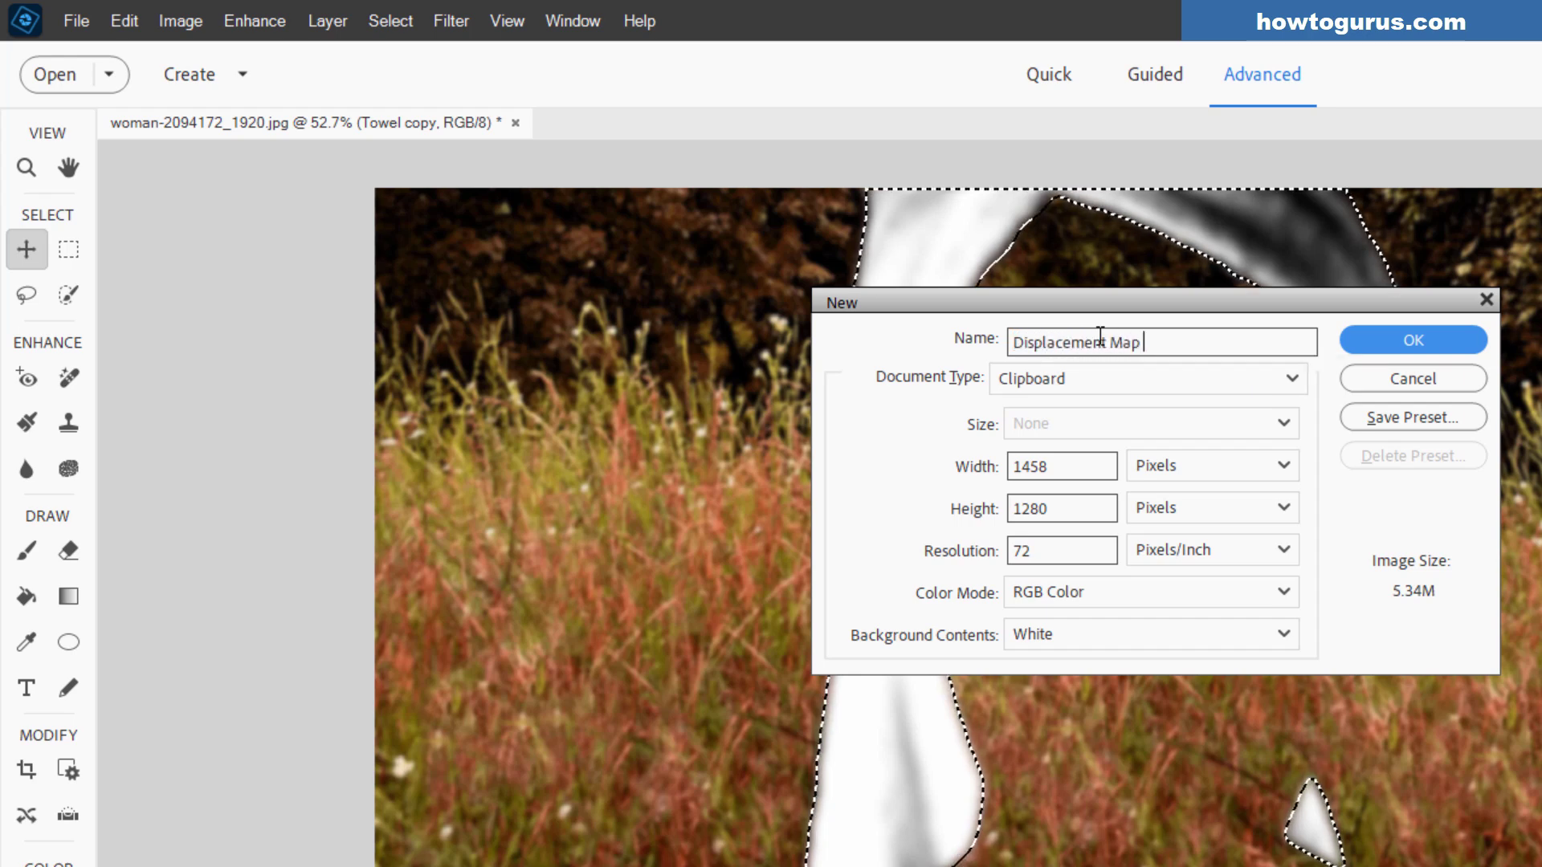
type("Towel")
- Create the Displacement Map Towel document and paste the towel into it
key("Return")
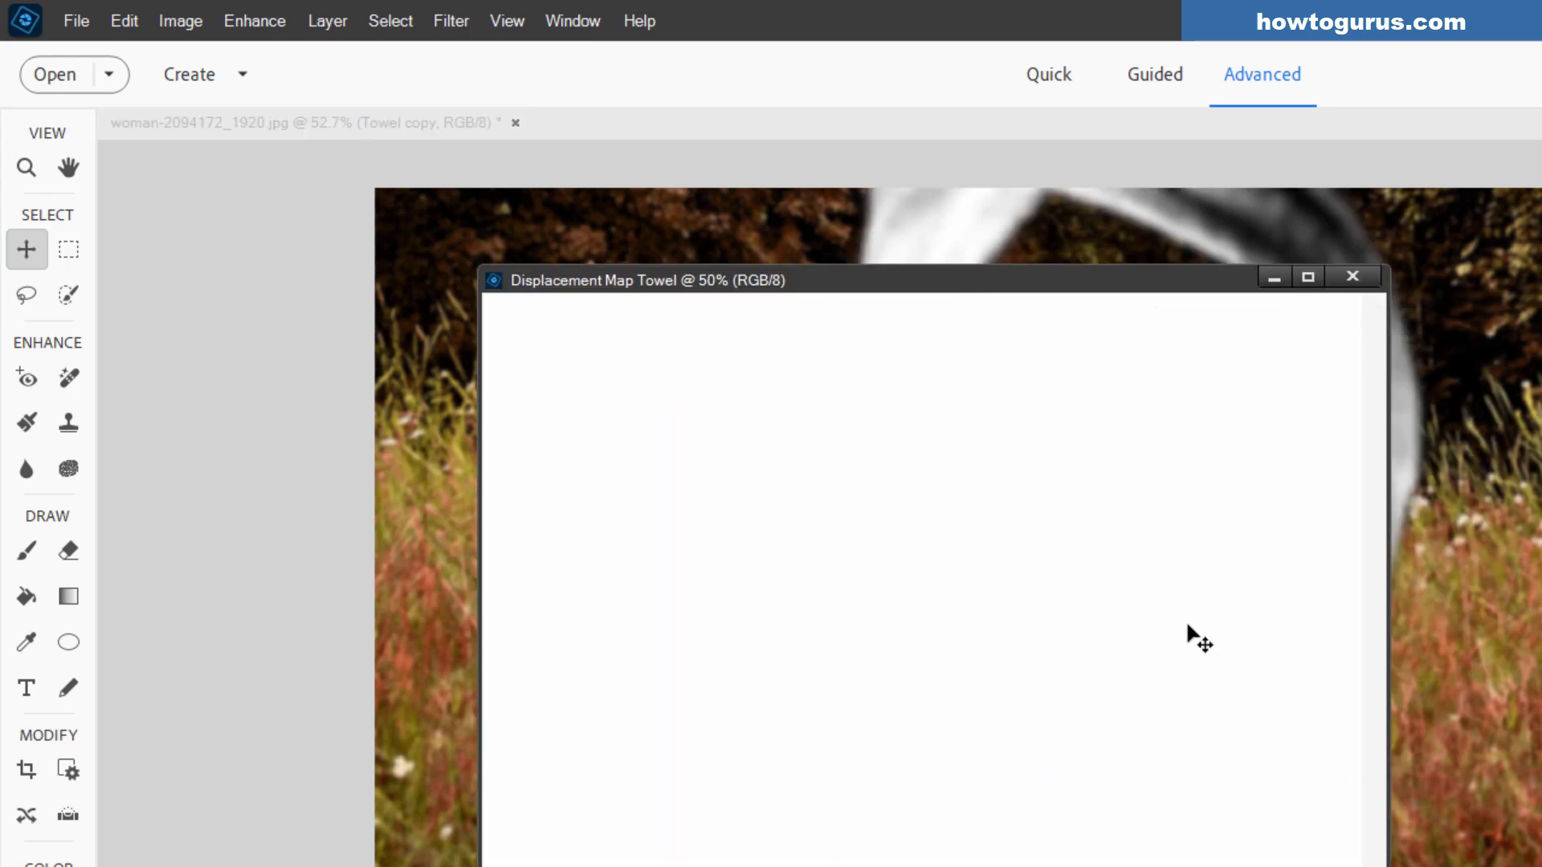
left_click(117, 20)
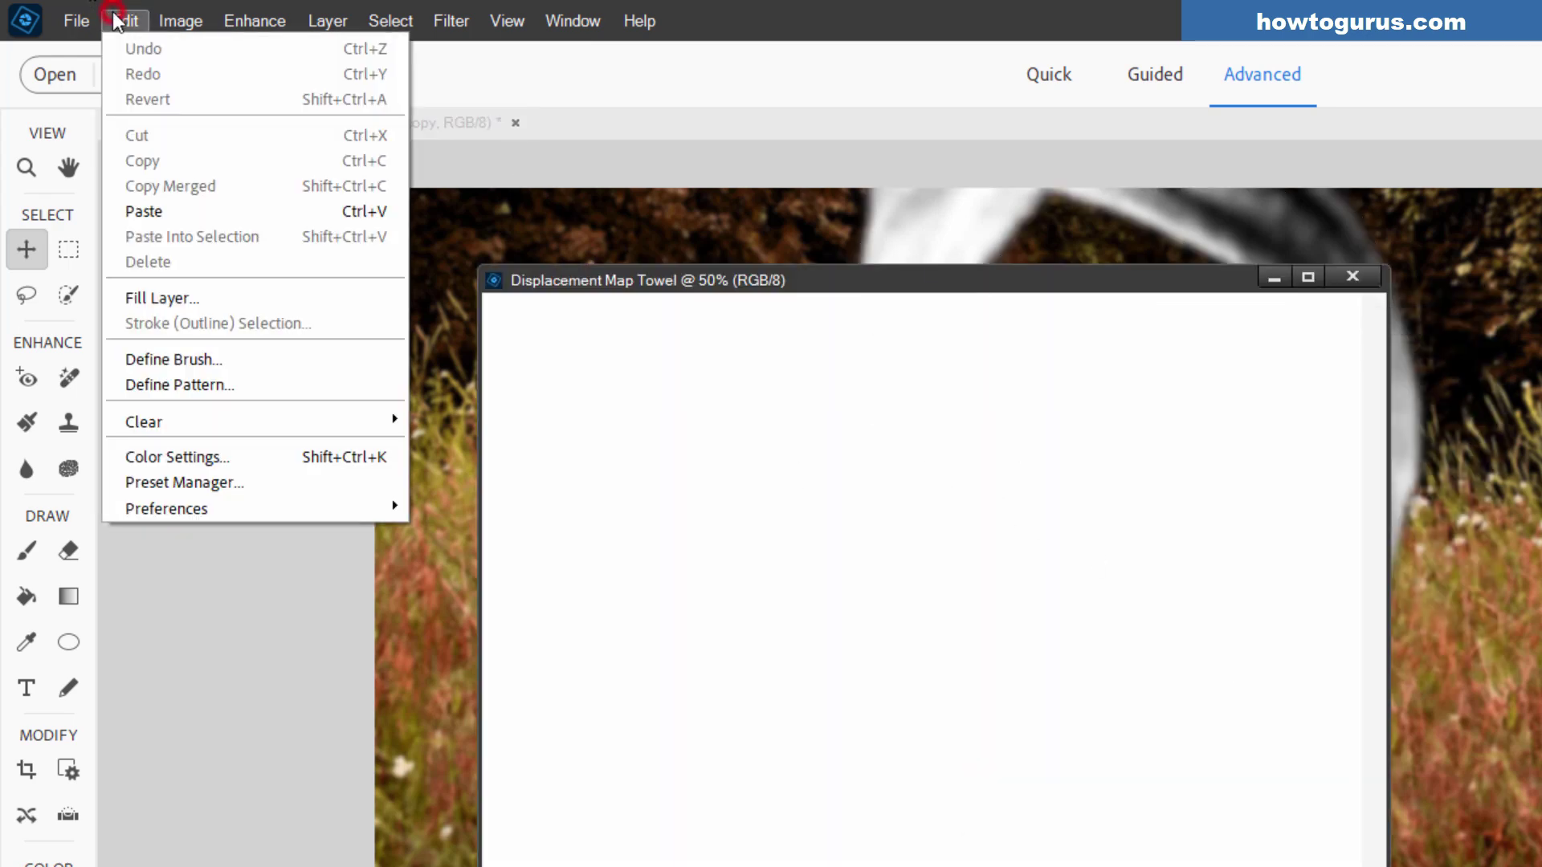
left_click(233, 210)
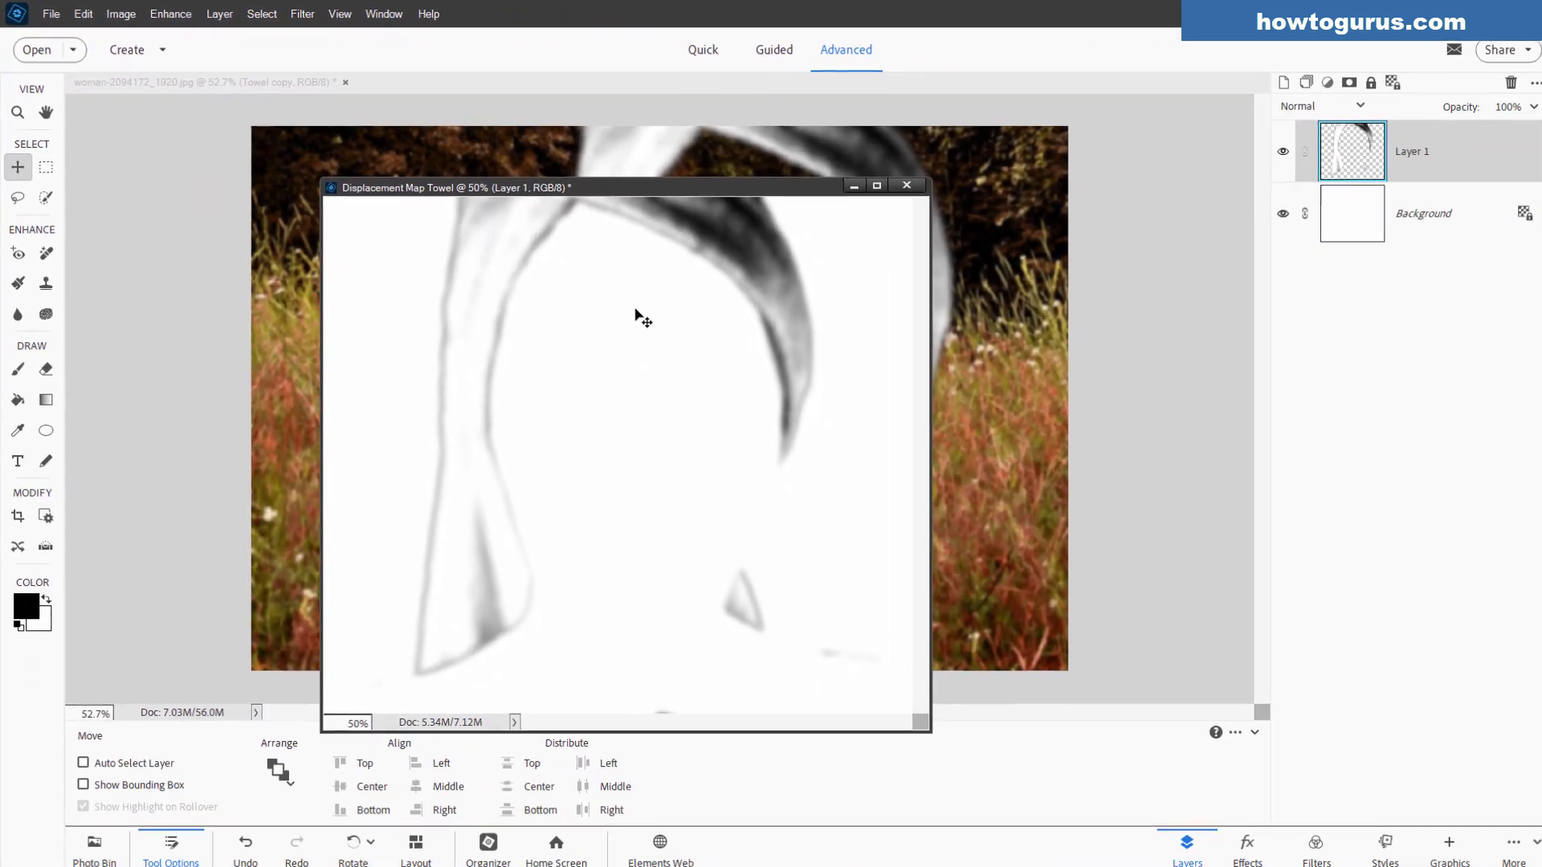
- Save it as Displacement Map Towel.psd, close it, and deselect in the composite
key("ctrl+s")
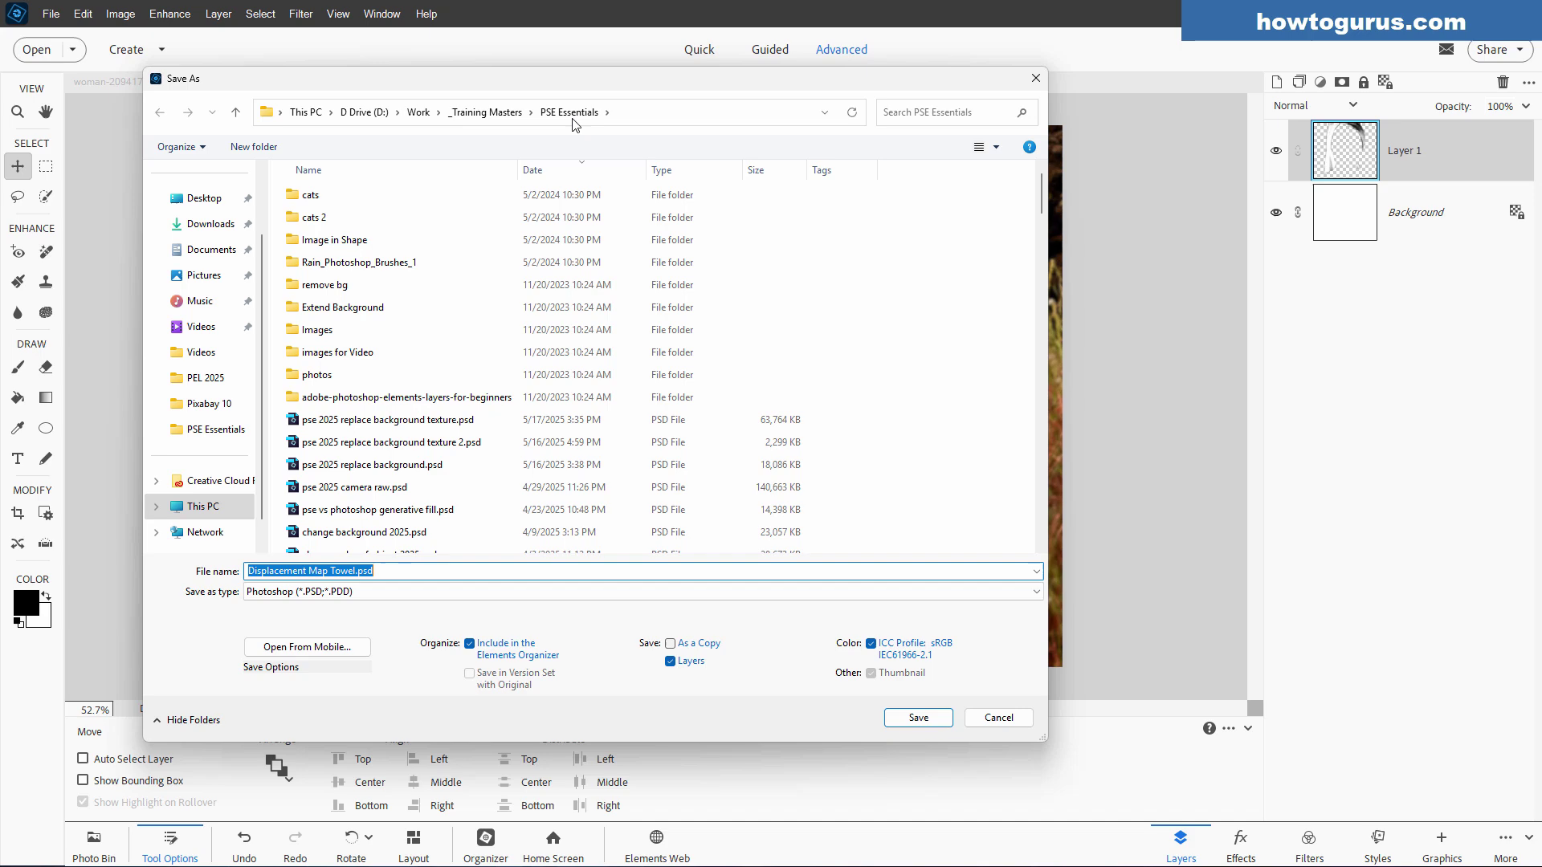
left_click(919, 717)
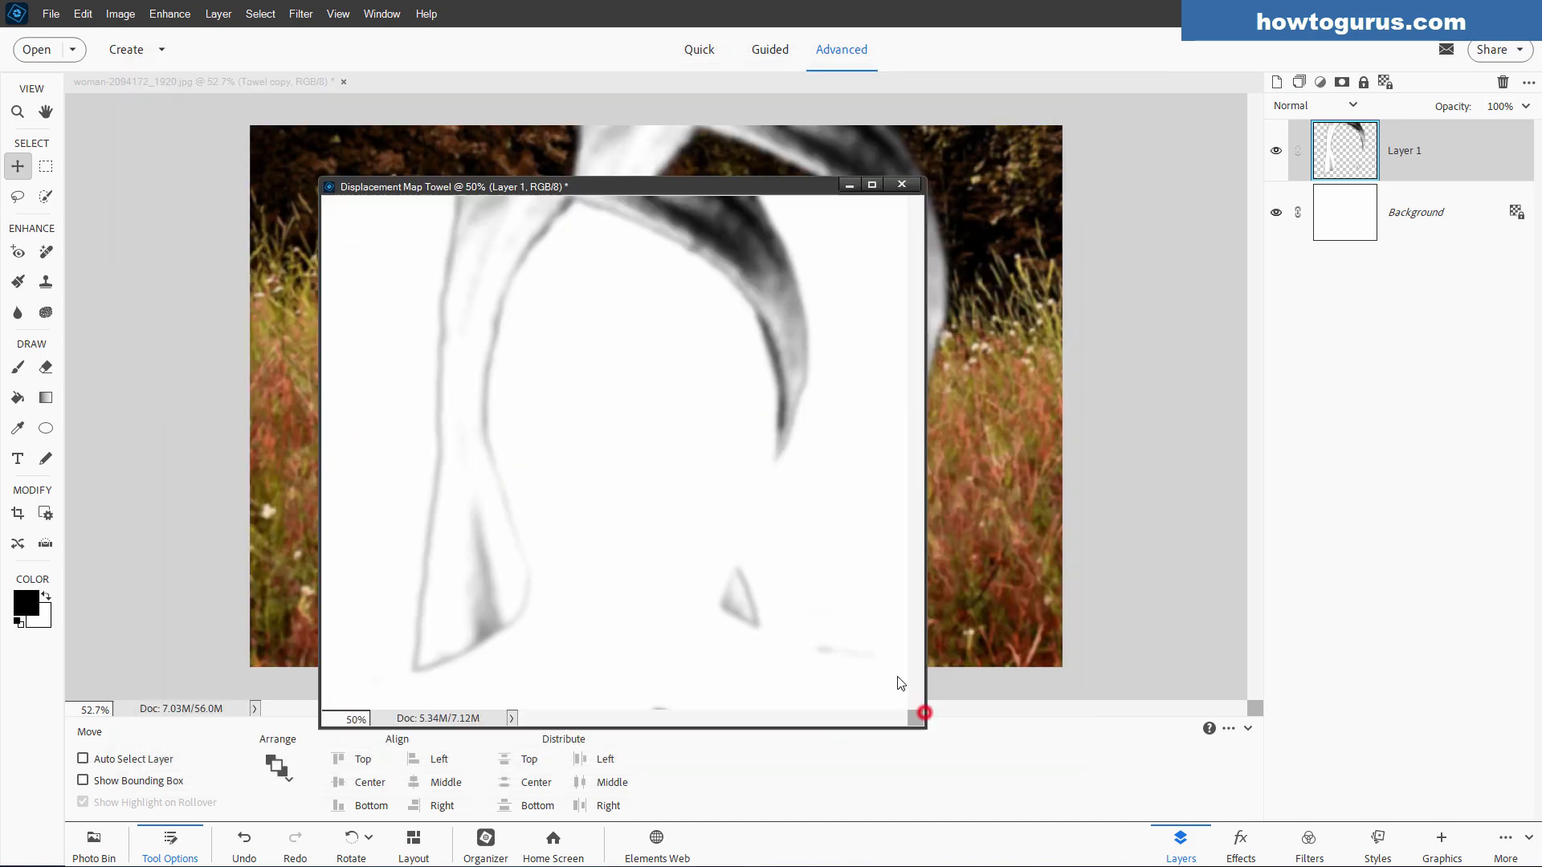
left_click(901, 185)
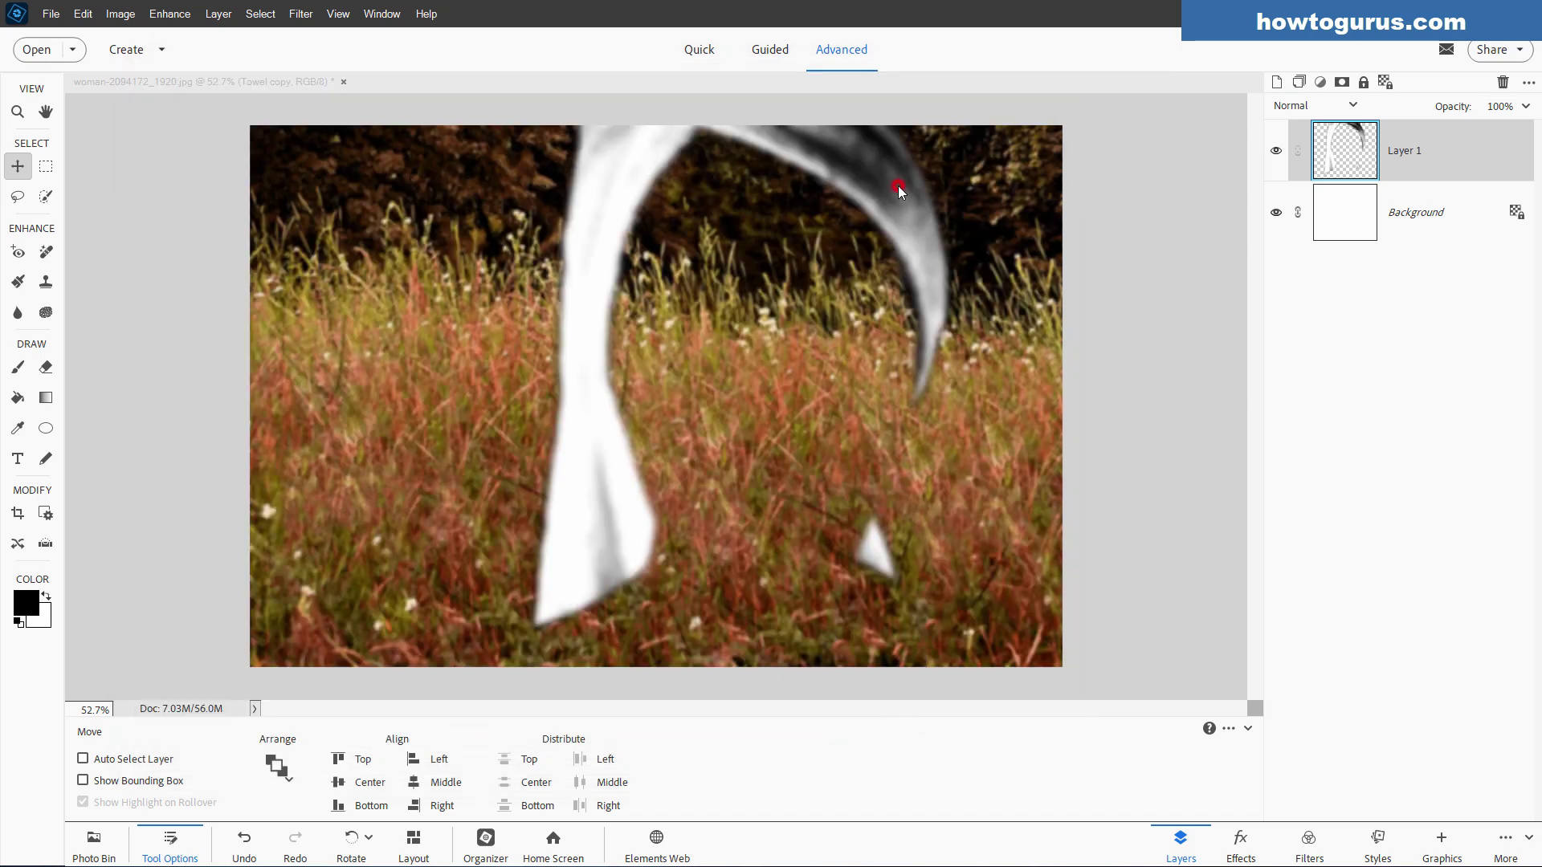
key("ctrl+d")
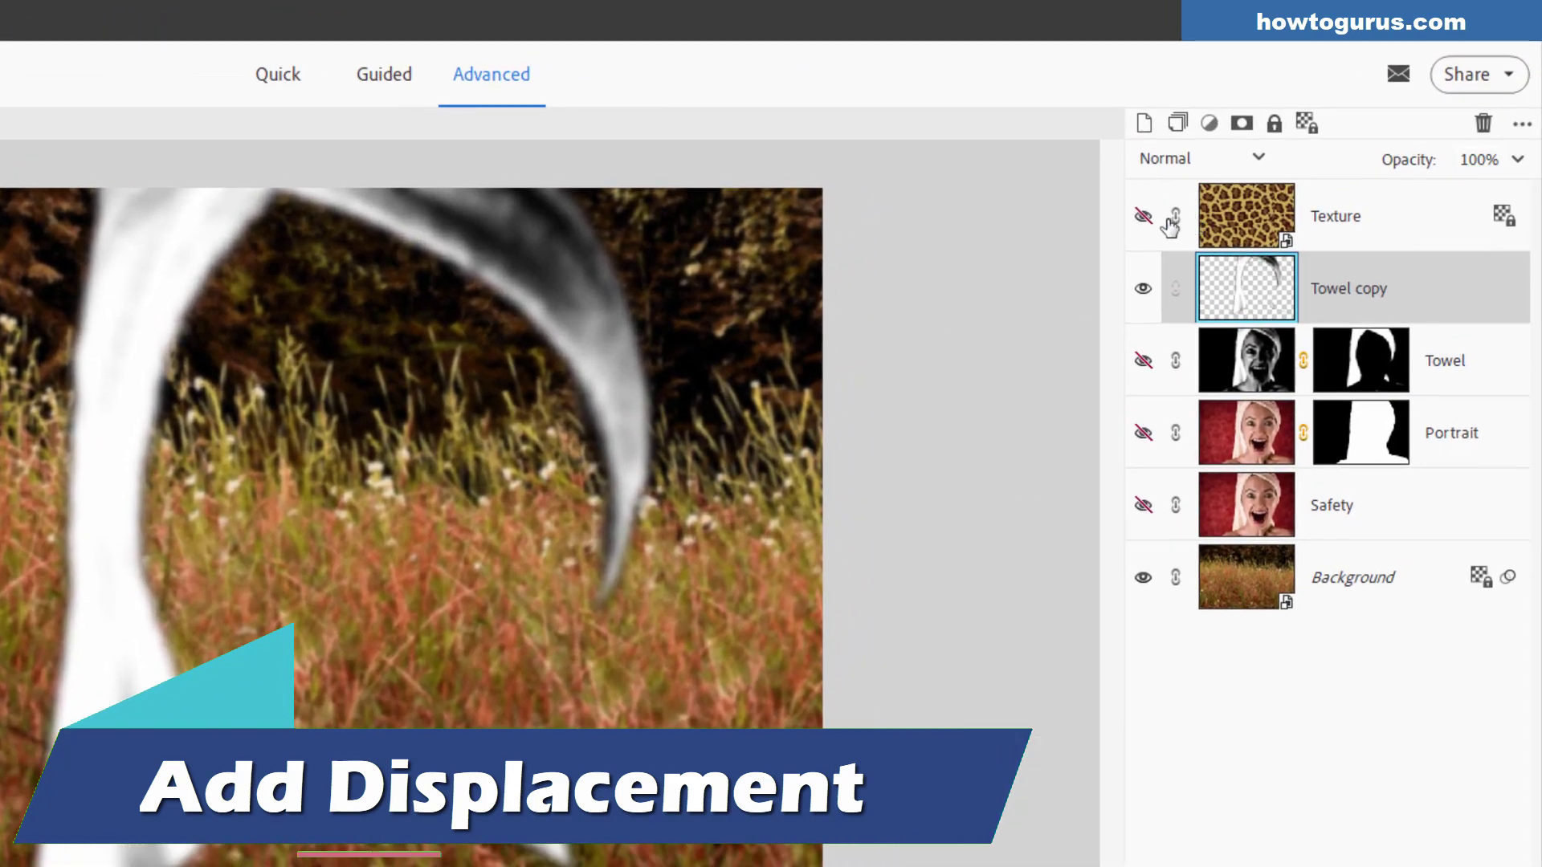
- Show Texture, move Towel copy above it and hide it, then select Texture
left_click(1143, 216)
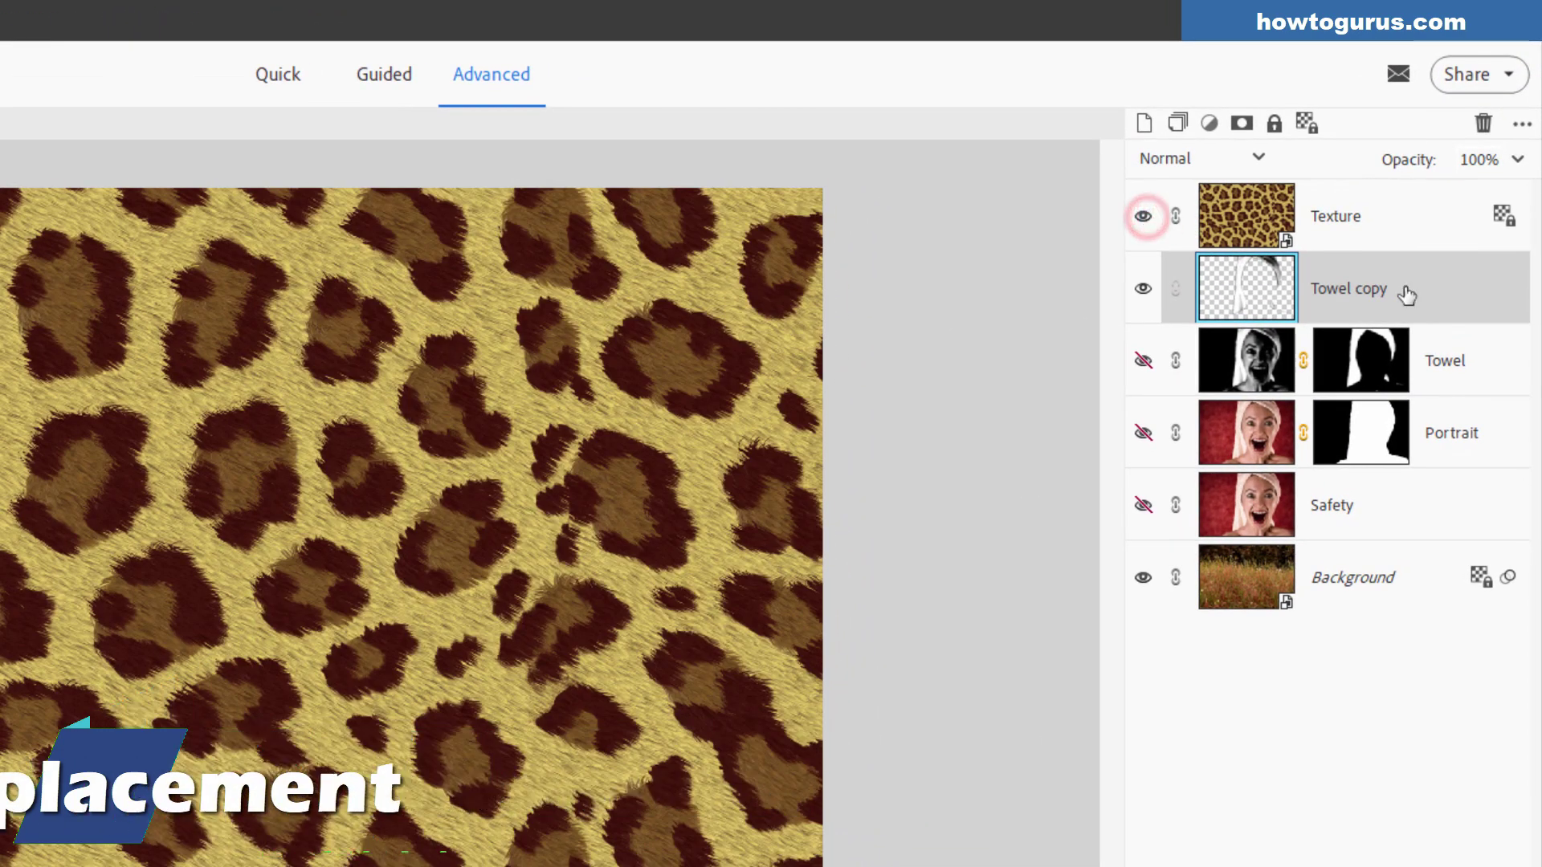
left_click_drag(1415, 287, 1408, 206)
left_click(1142, 216)
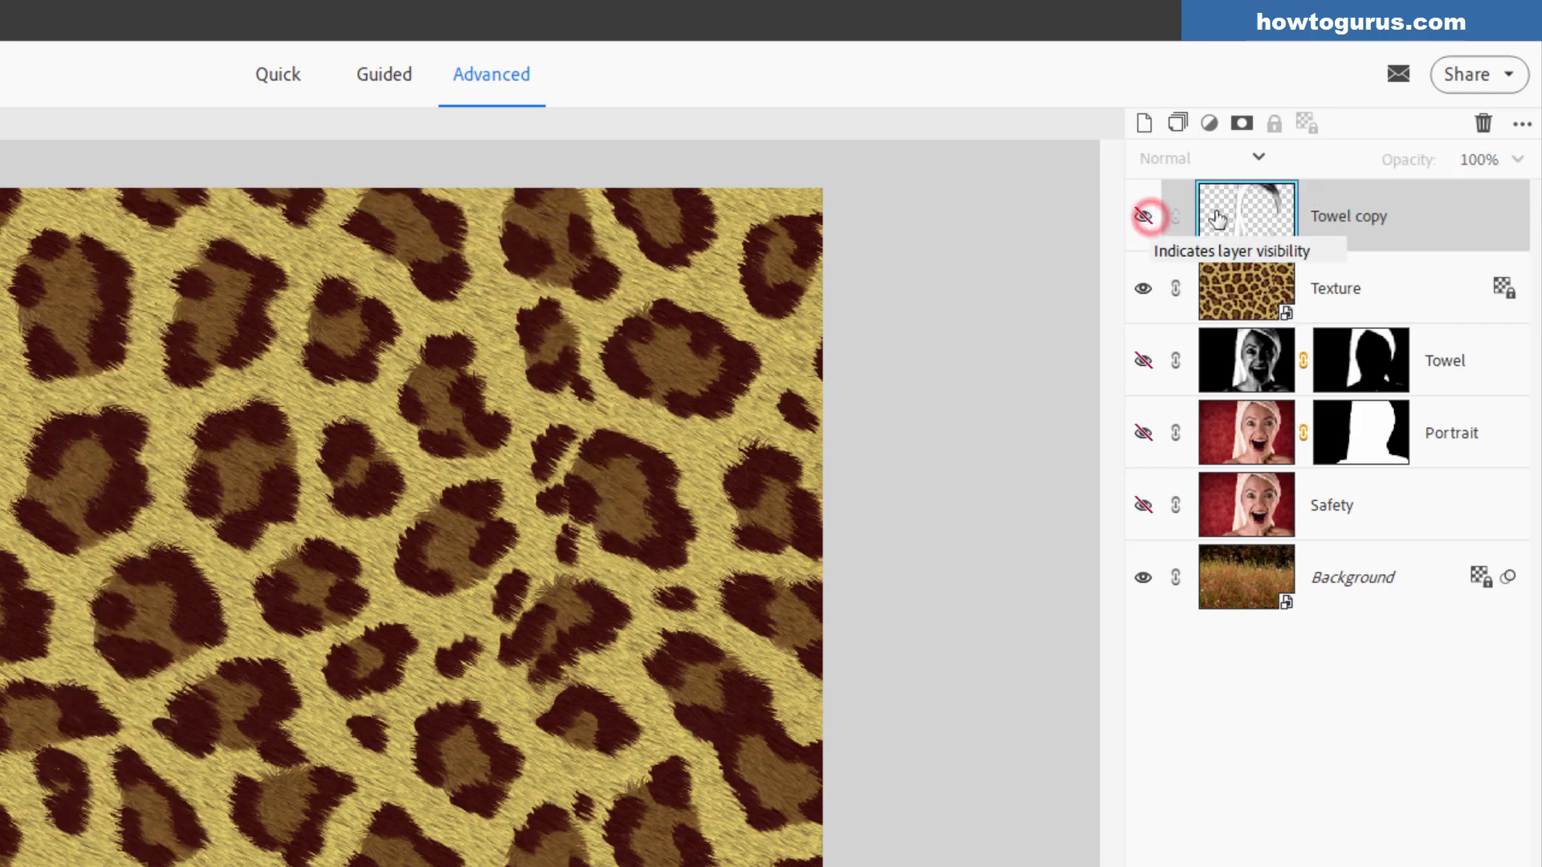
left_click(1424, 289)
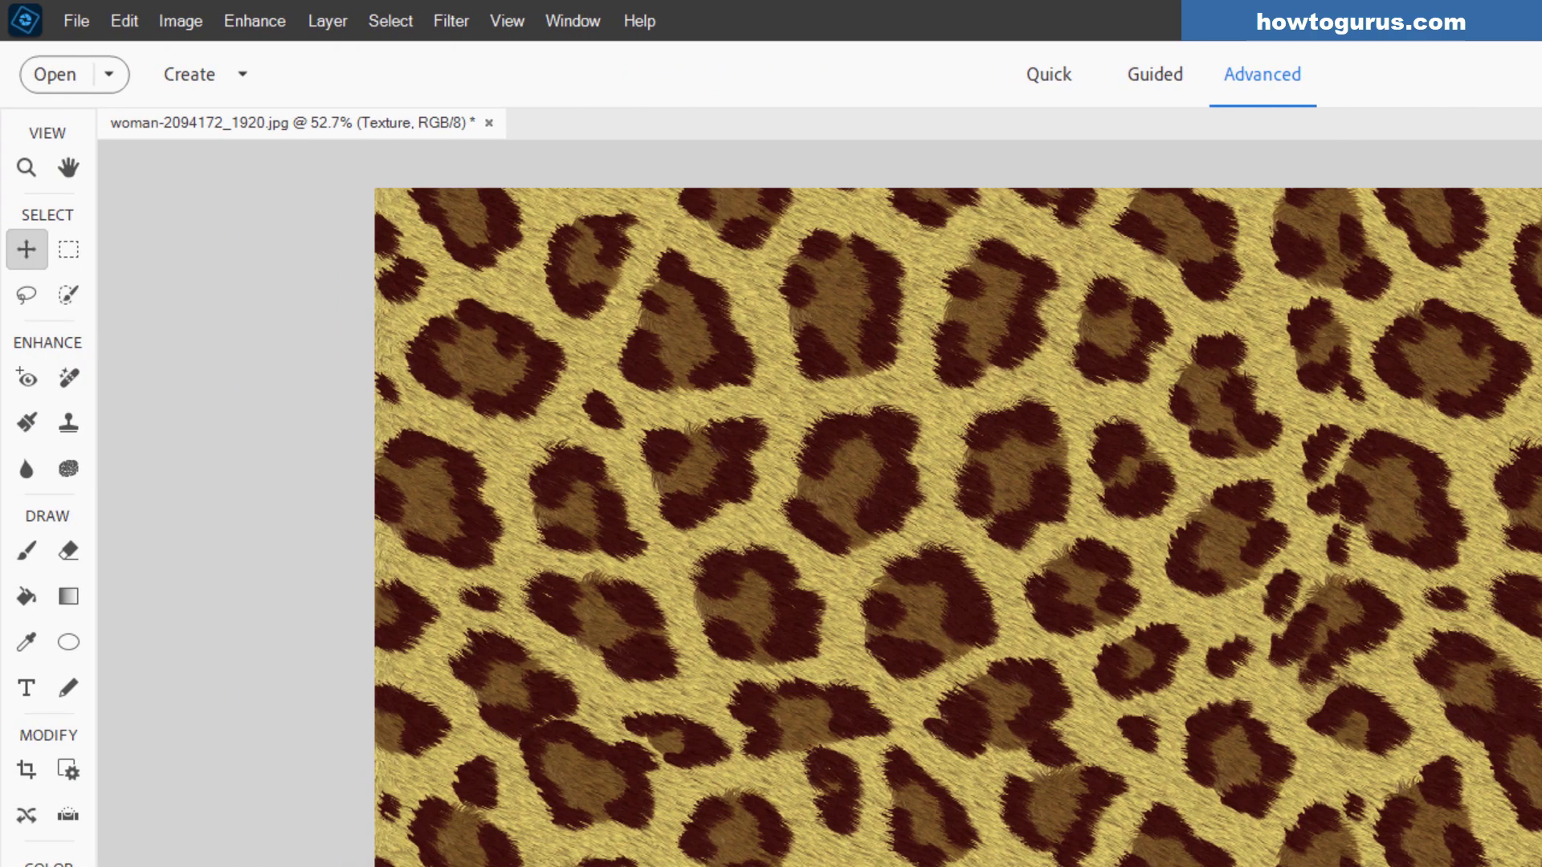
- Apply Distort > Displace to Texture using Displacement Map Towel.psd as the map
left_click(449, 25)
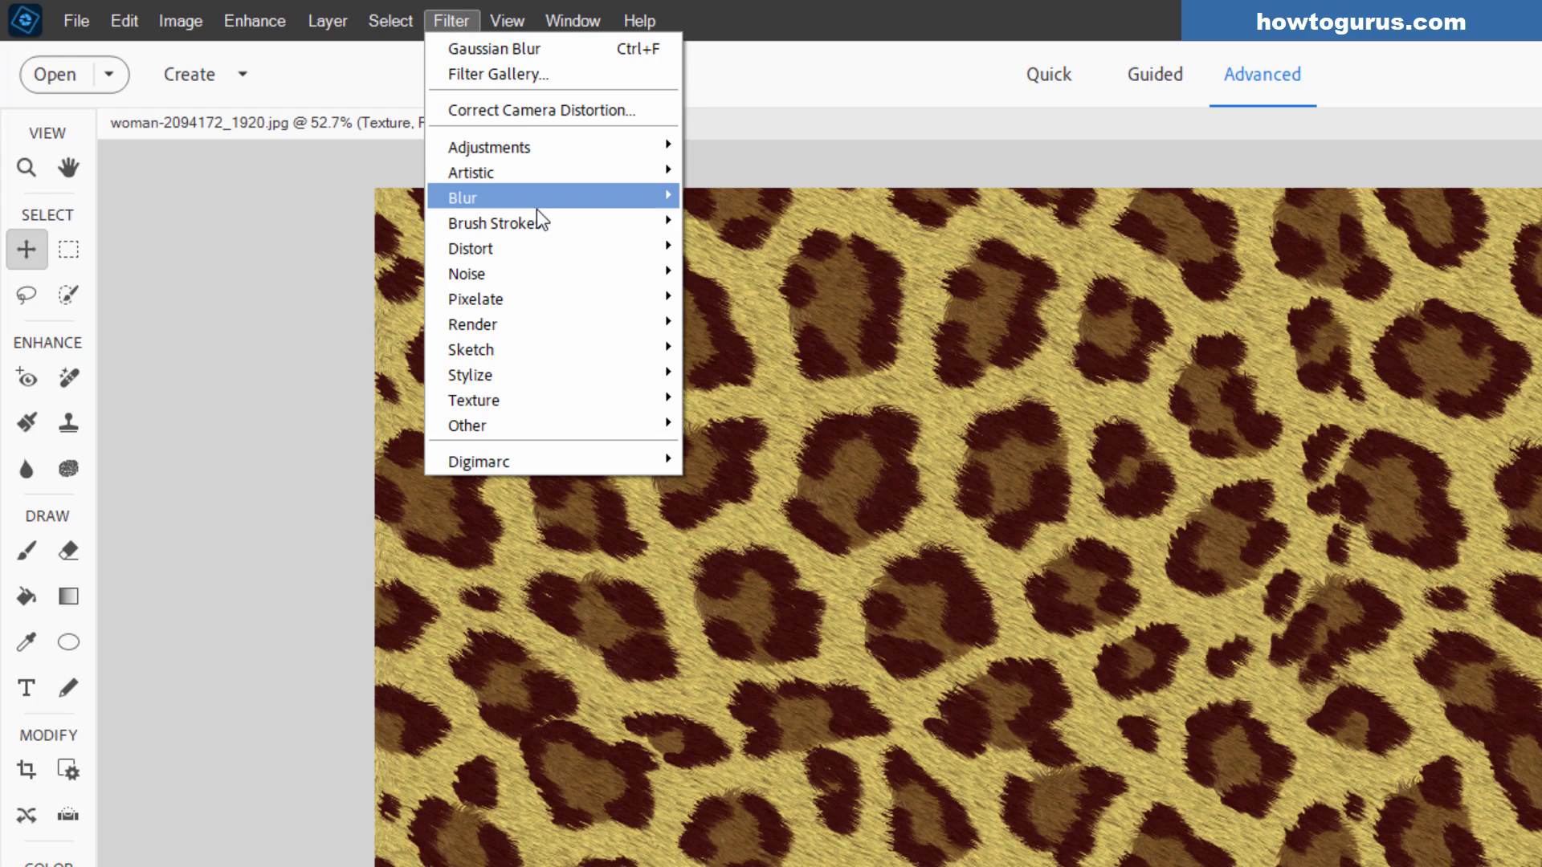
mouse_move(550, 248)
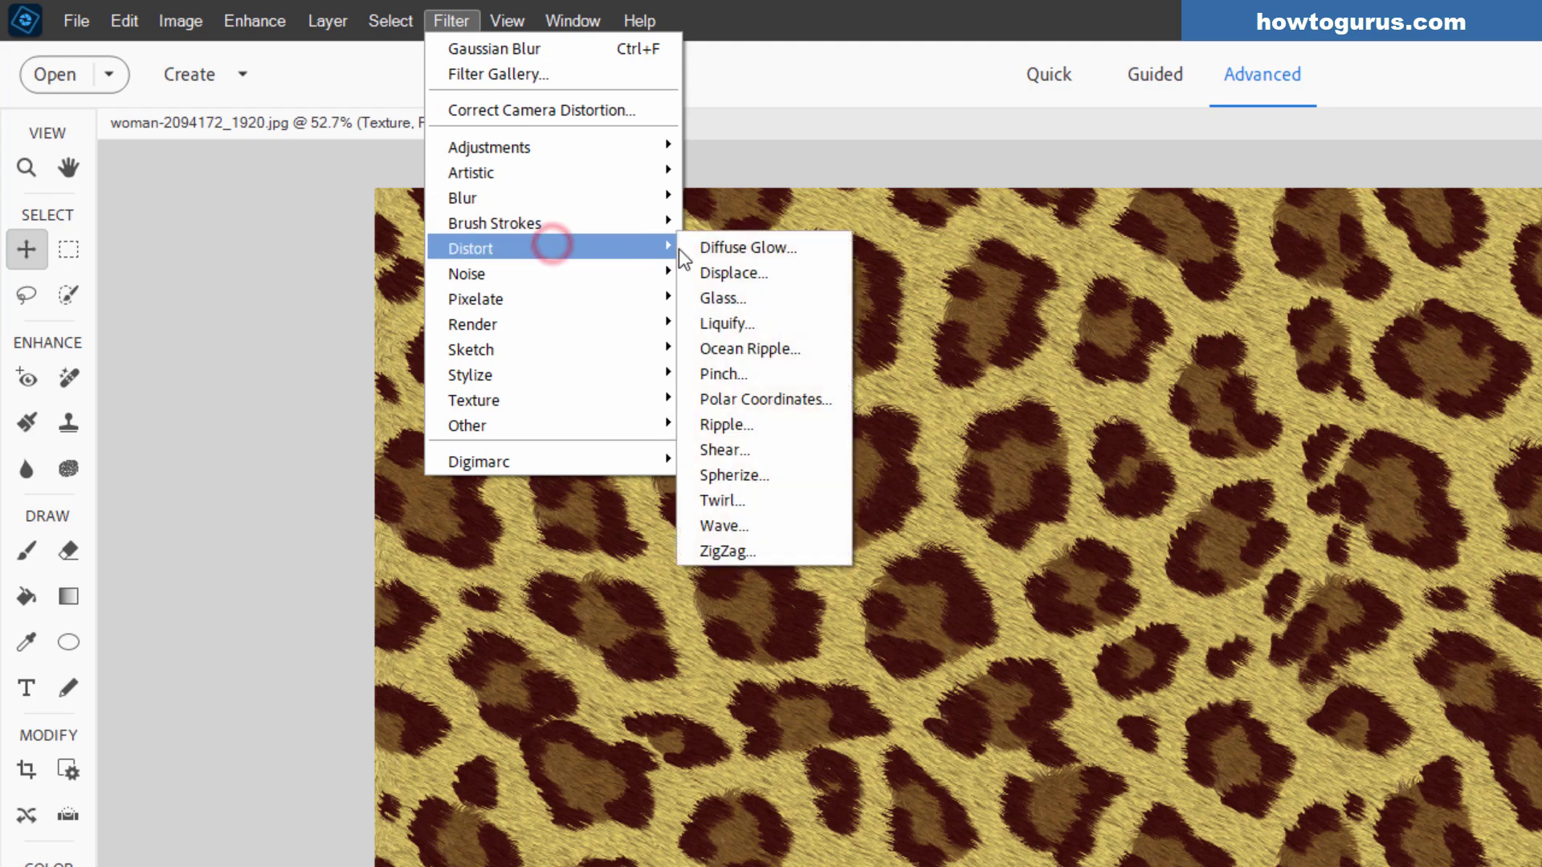
left_click(811, 281)
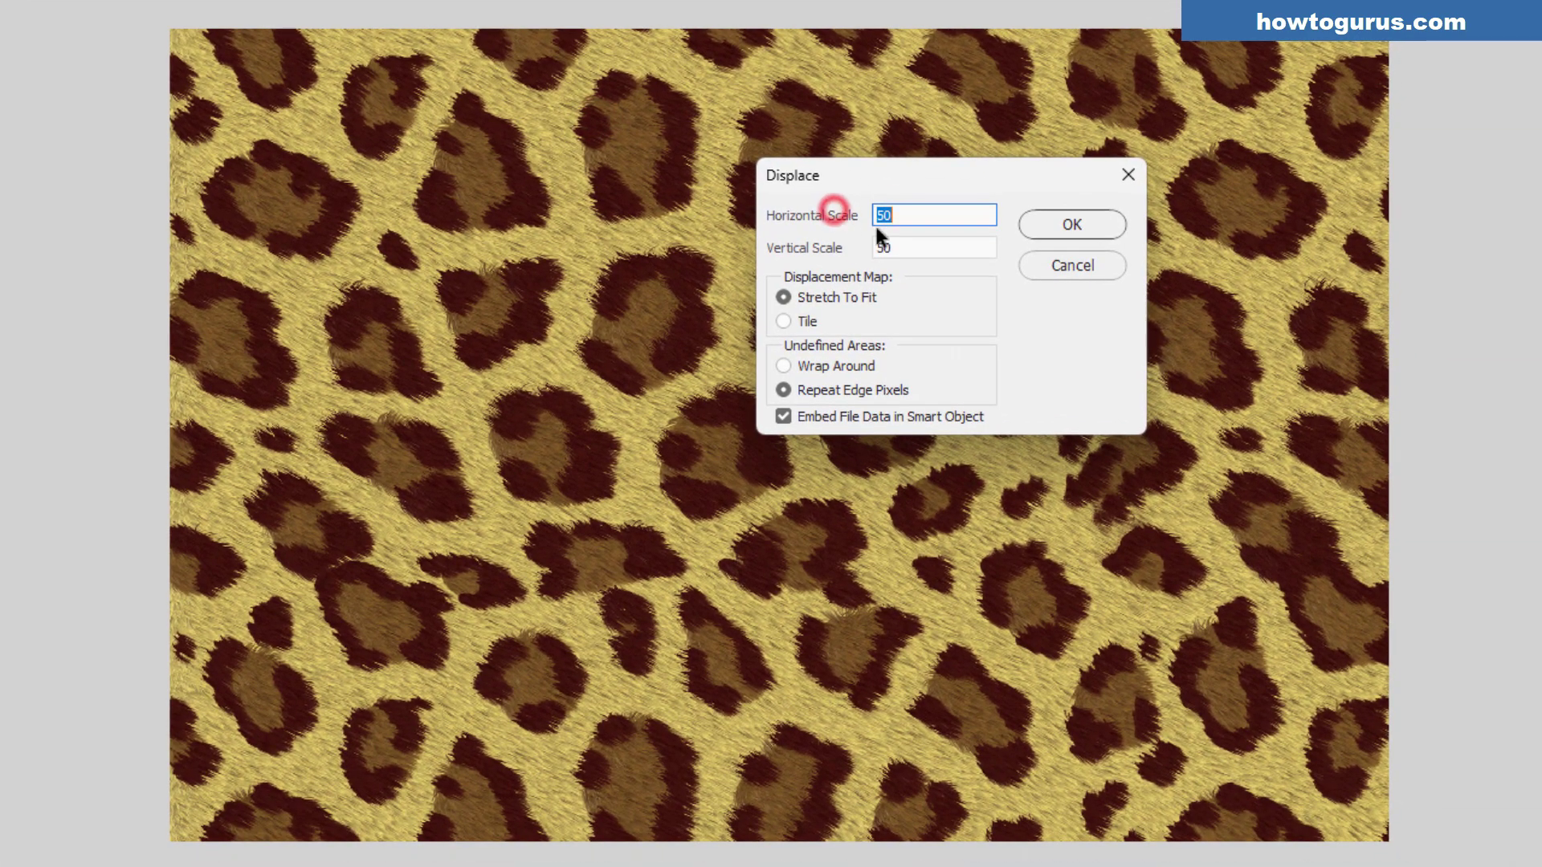
left_click(887, 215)
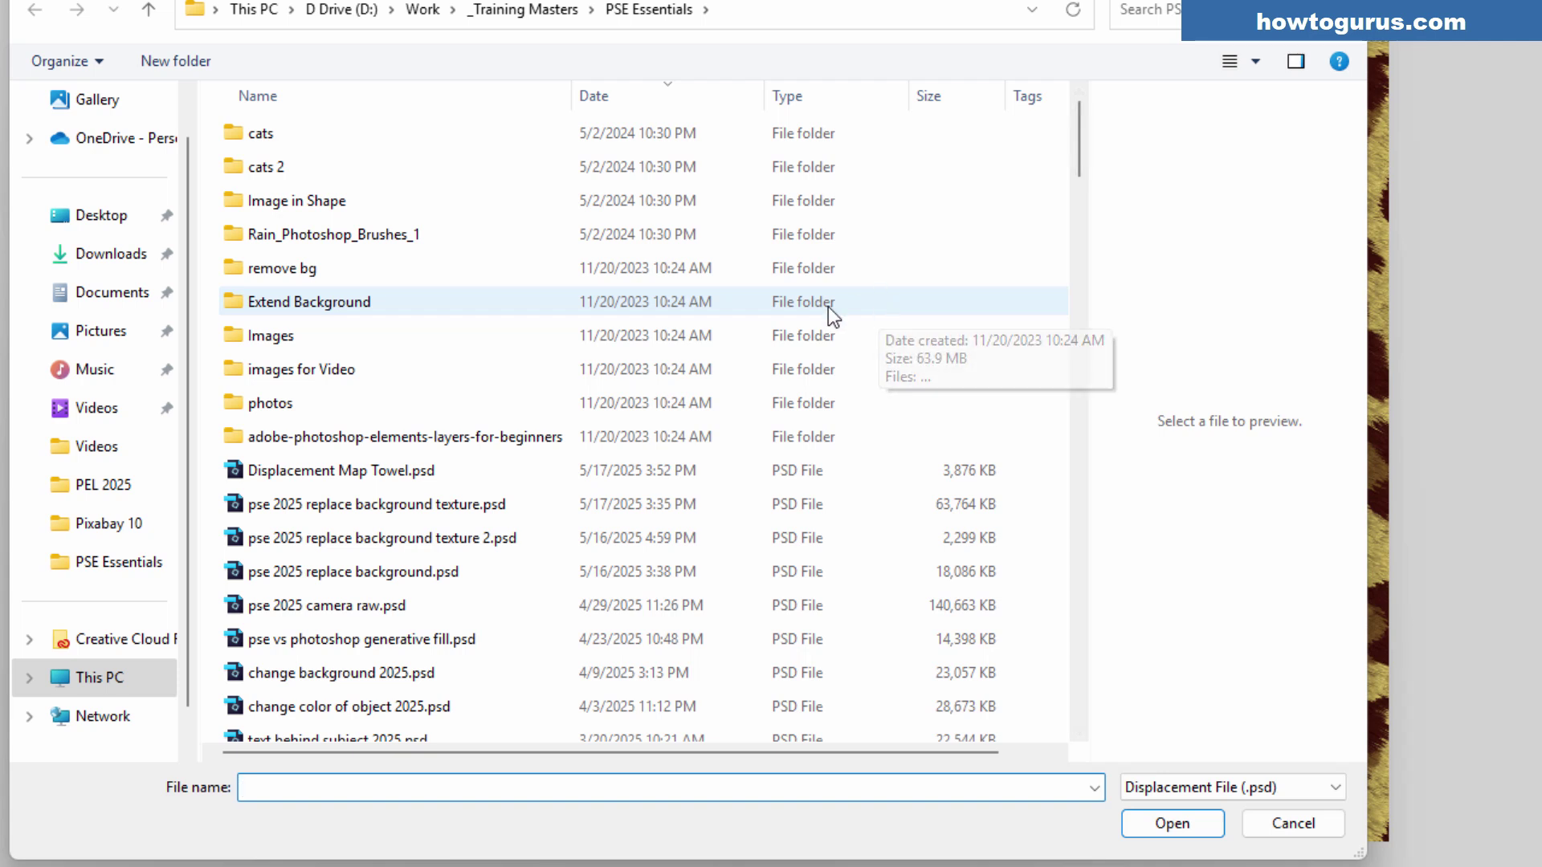
left_click(331, 474)
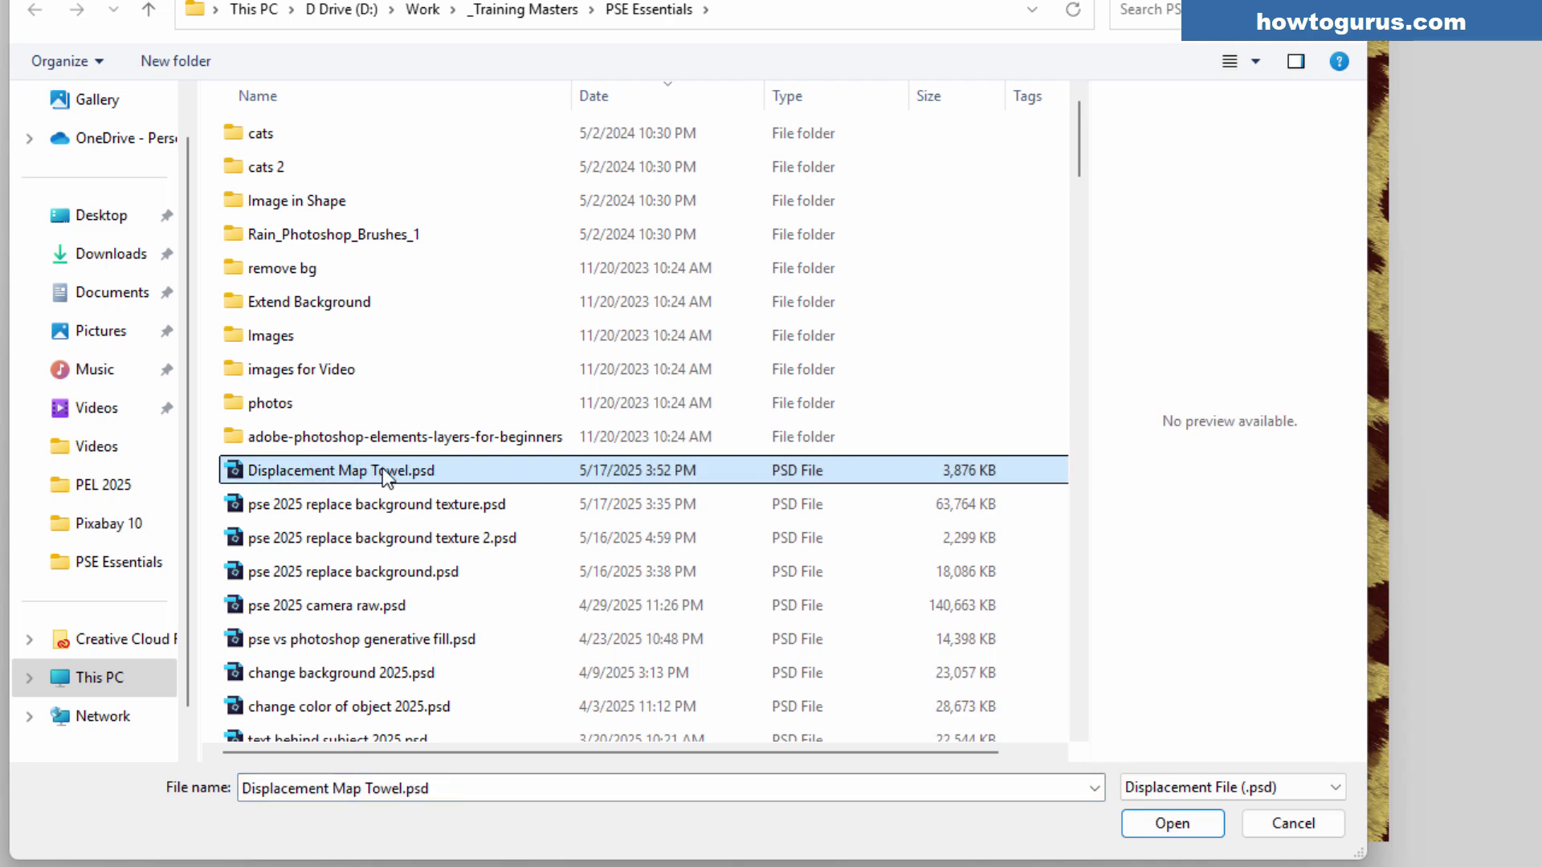
left_click(1159, 818)
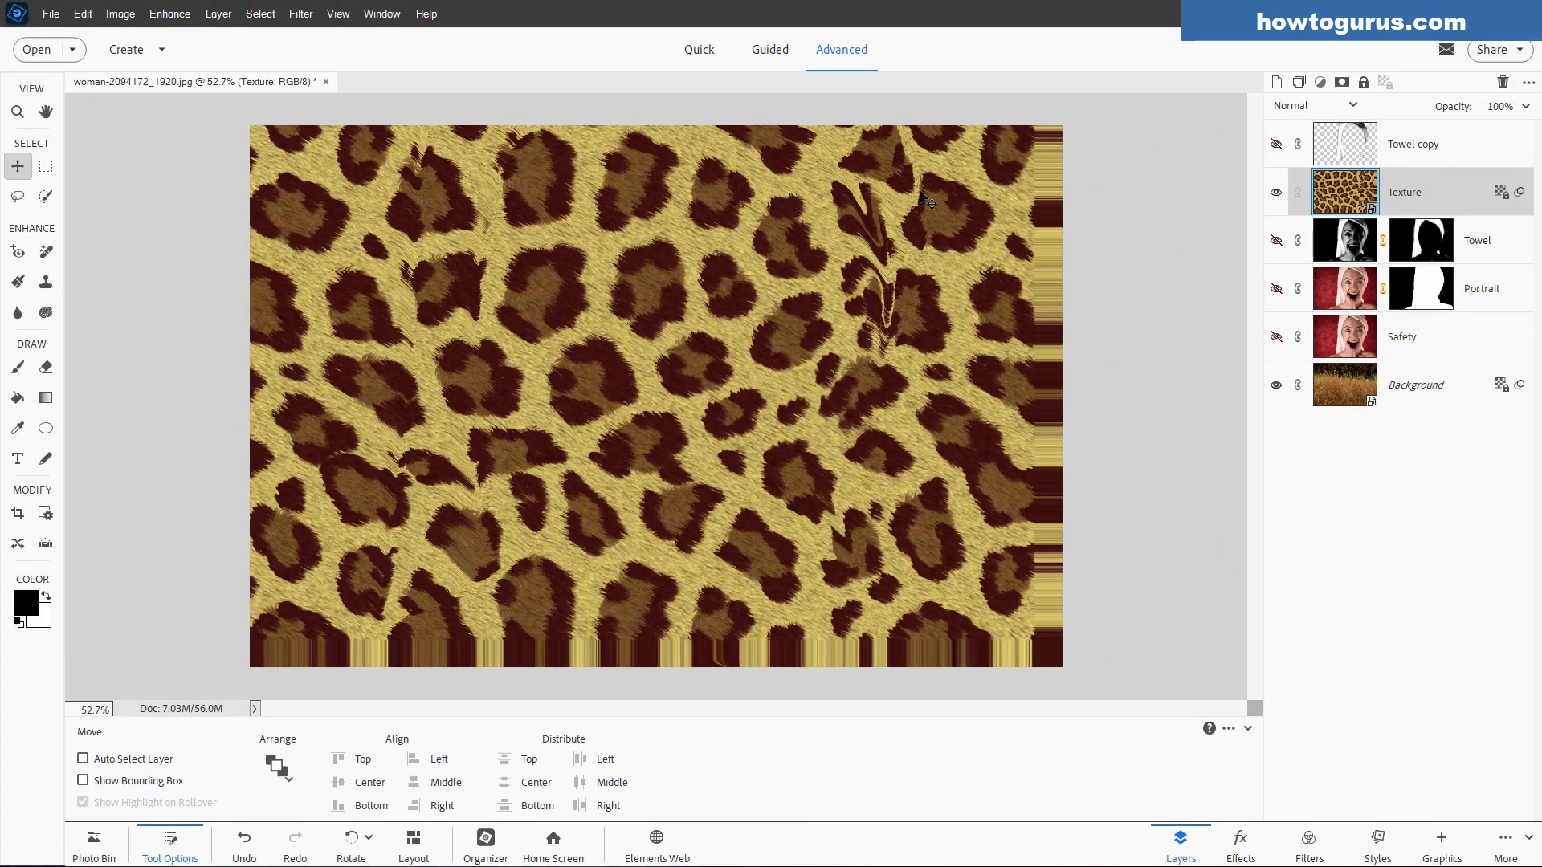
- Copy the Towel layer's mask onto the Texture layer so the fur shows only on the towel
left_click(1431, 249)
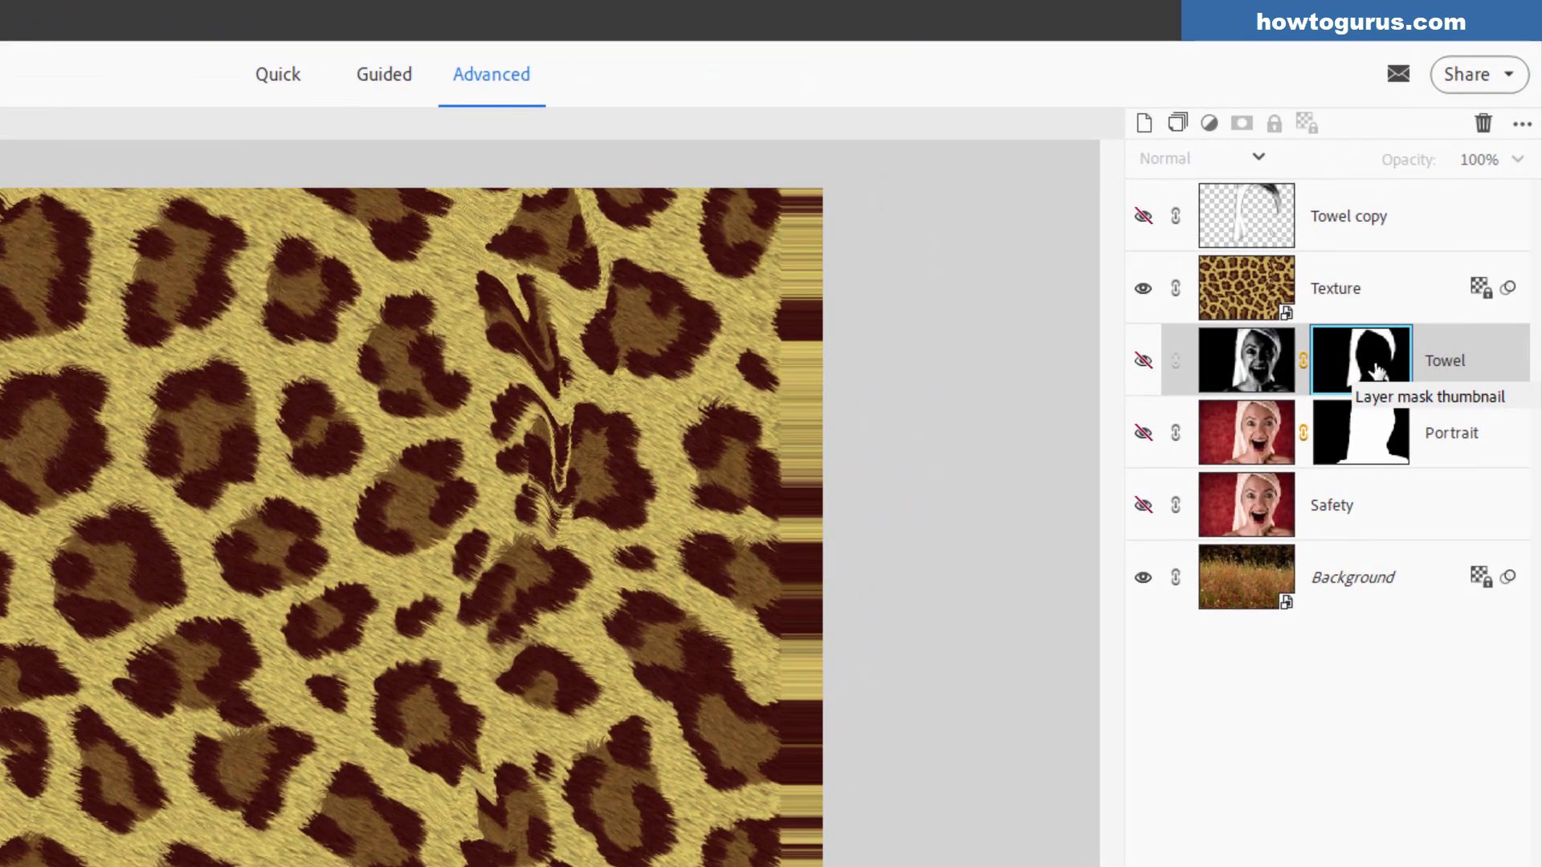
key("alt")
left_click_drag(1376, 371, 1375, 289)
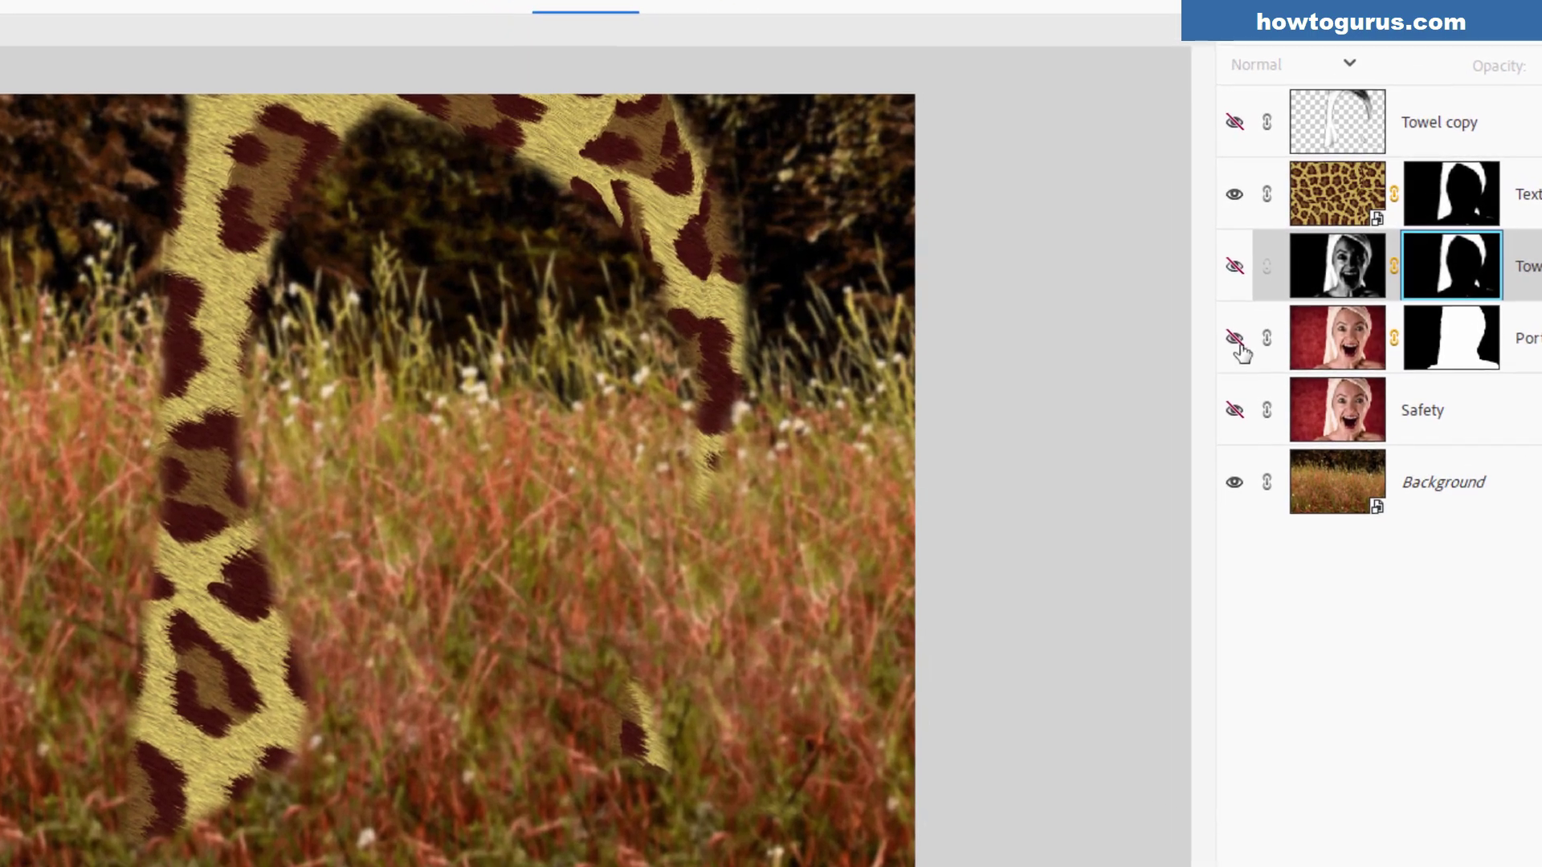
- Make the Portrait and Towel copy layers visible again, with Towel copy selected
left_click(1276, 288)
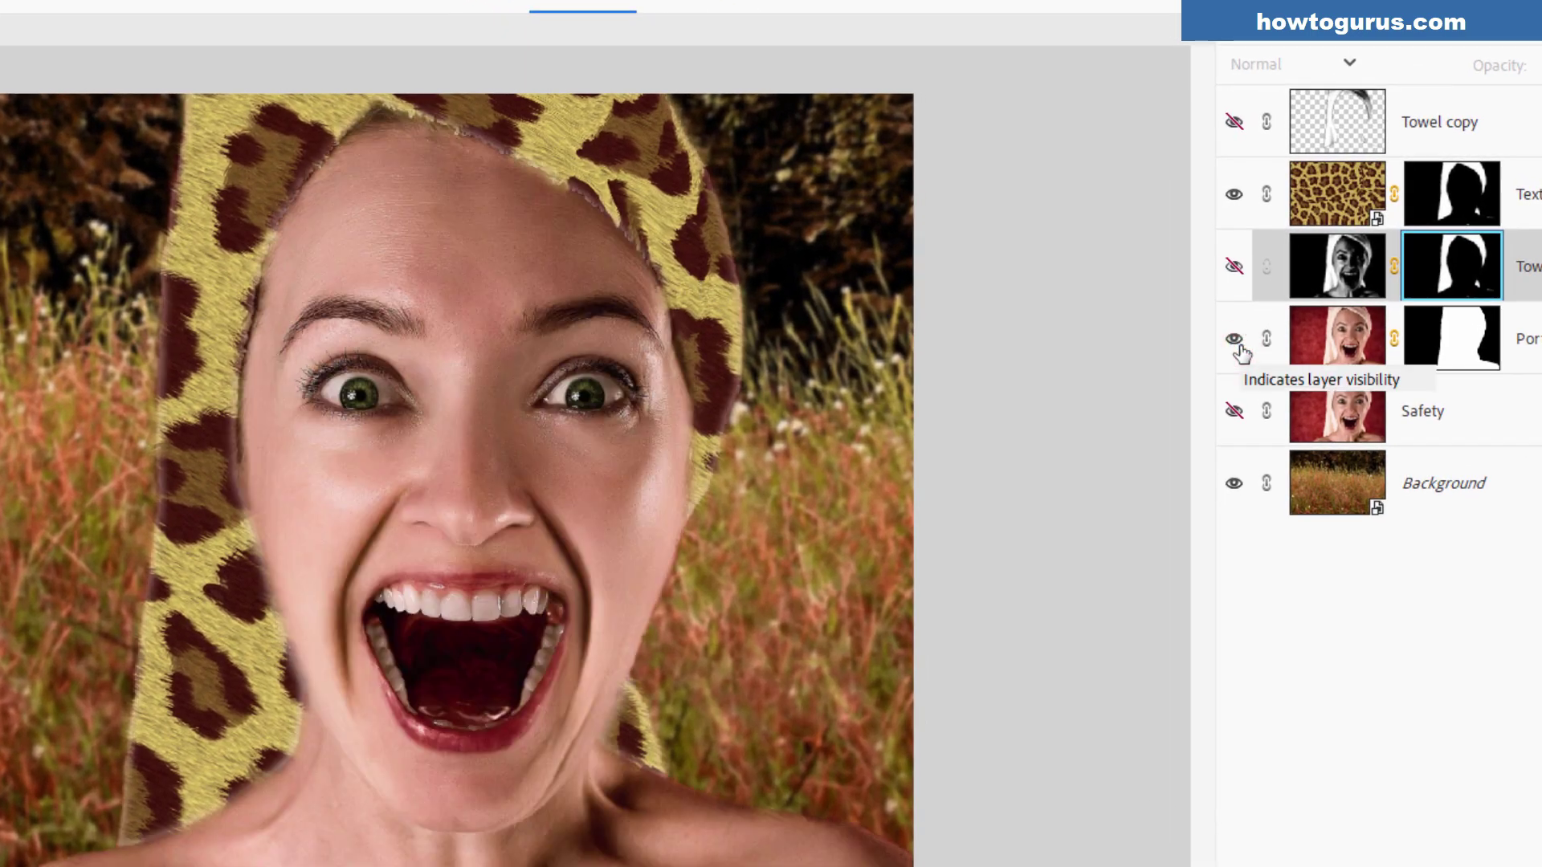
left_click(1234, 124)
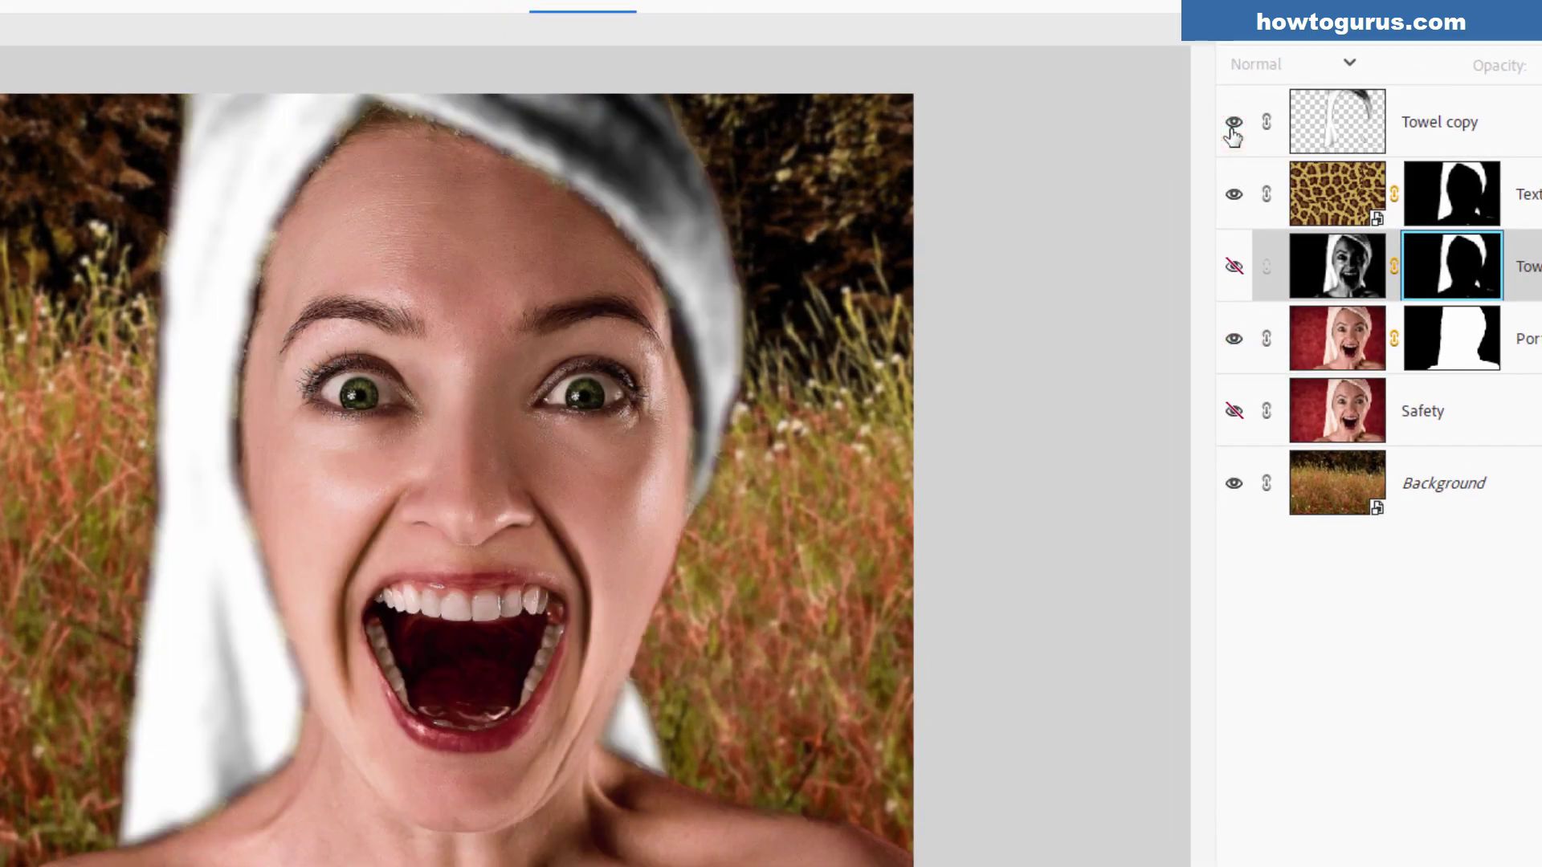
left_click(1438, 128)
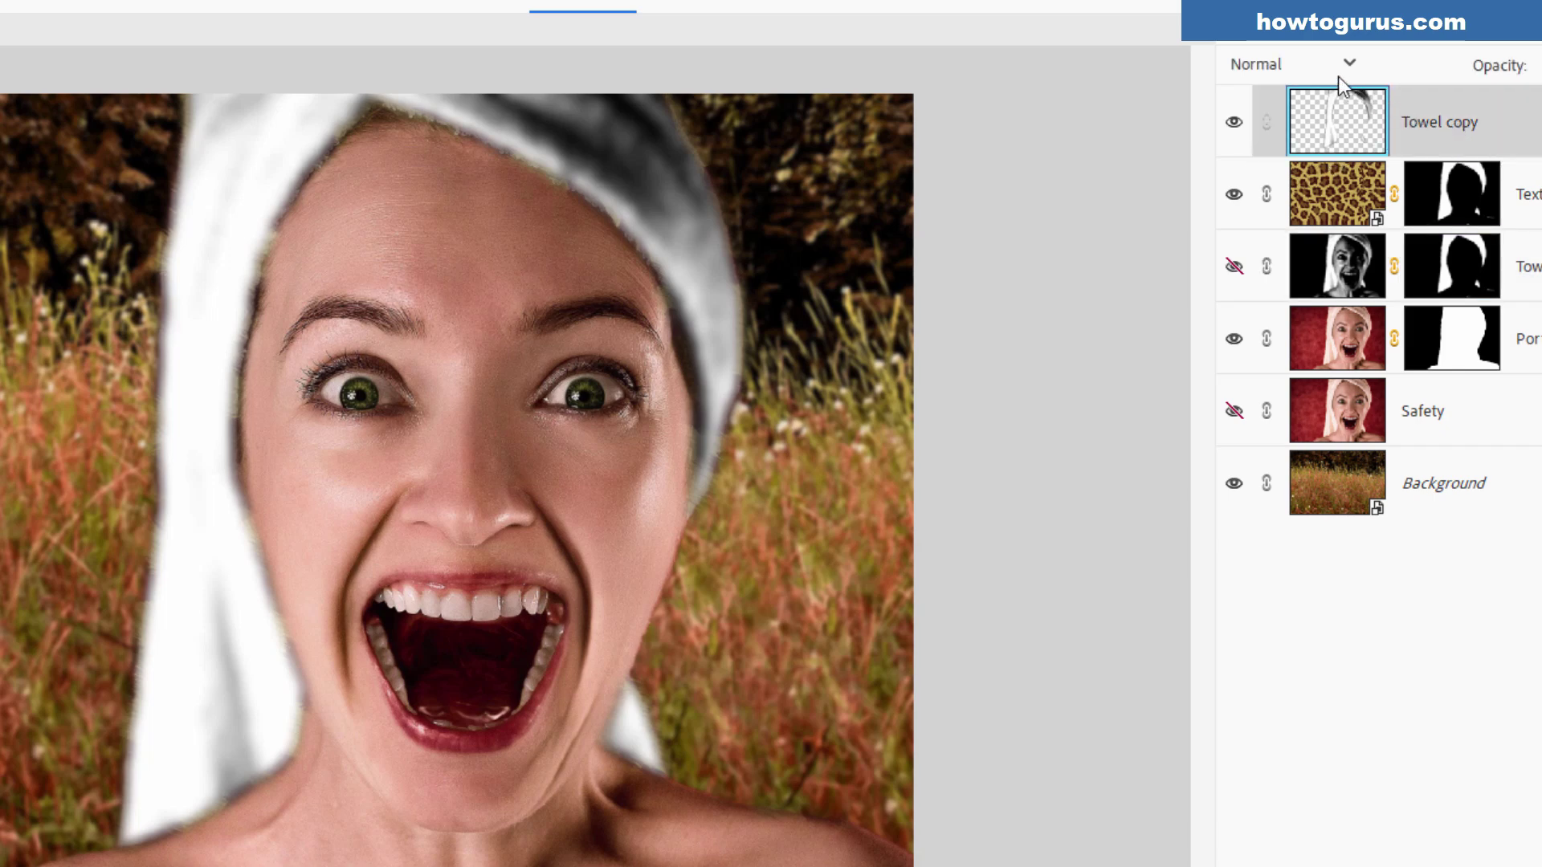
- Set Towel copy's blend mode to Soft Light and the Texture layer's to Multiply
left_click(1310, 69)
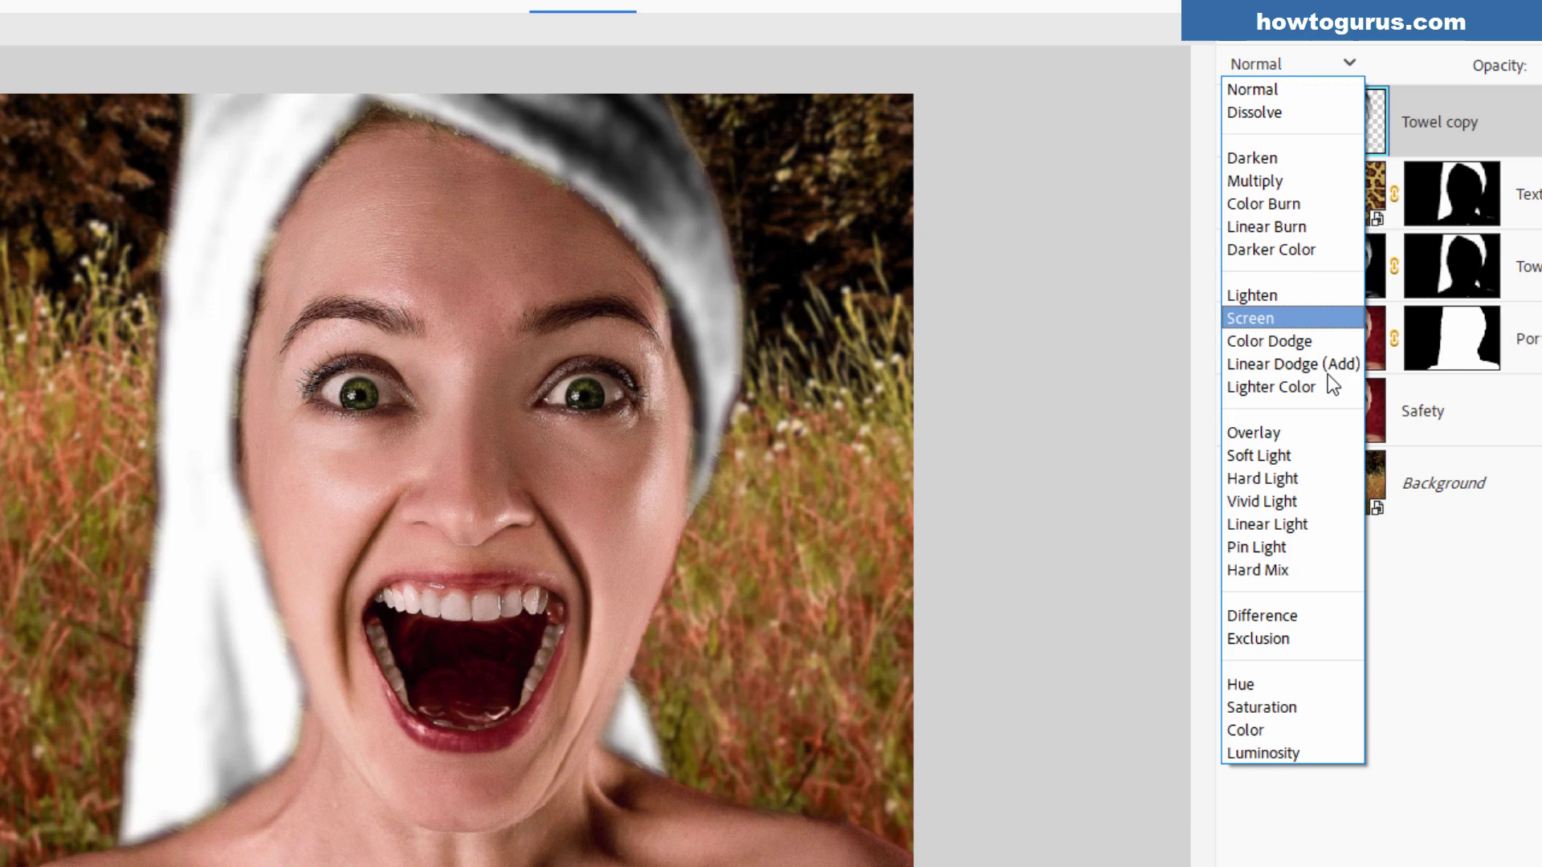
left_click(1317, 448)
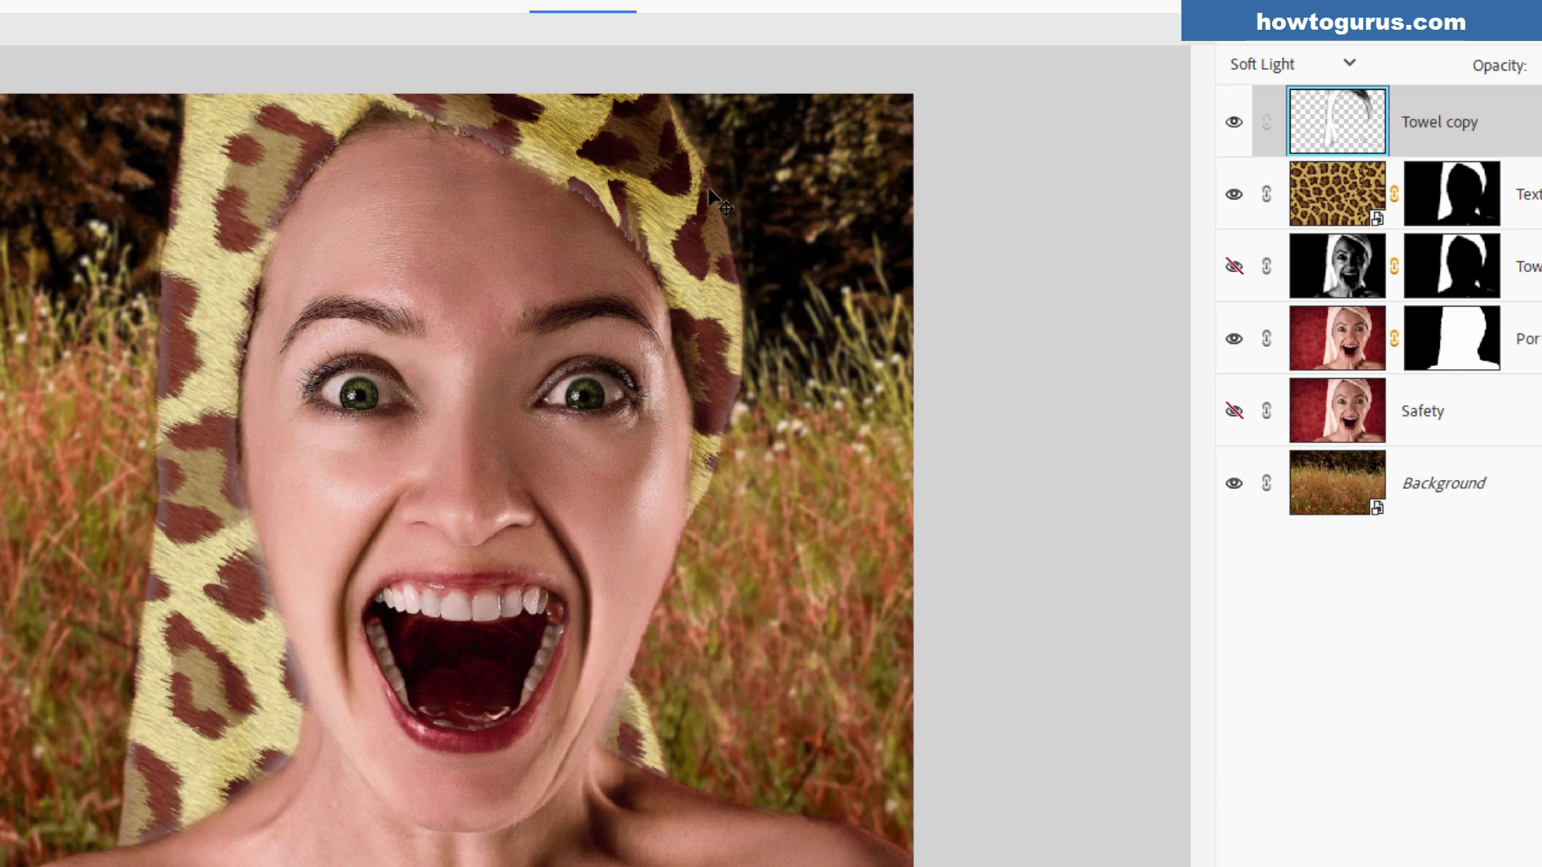
left_click(1337, 338)
left_click(1343, 184)
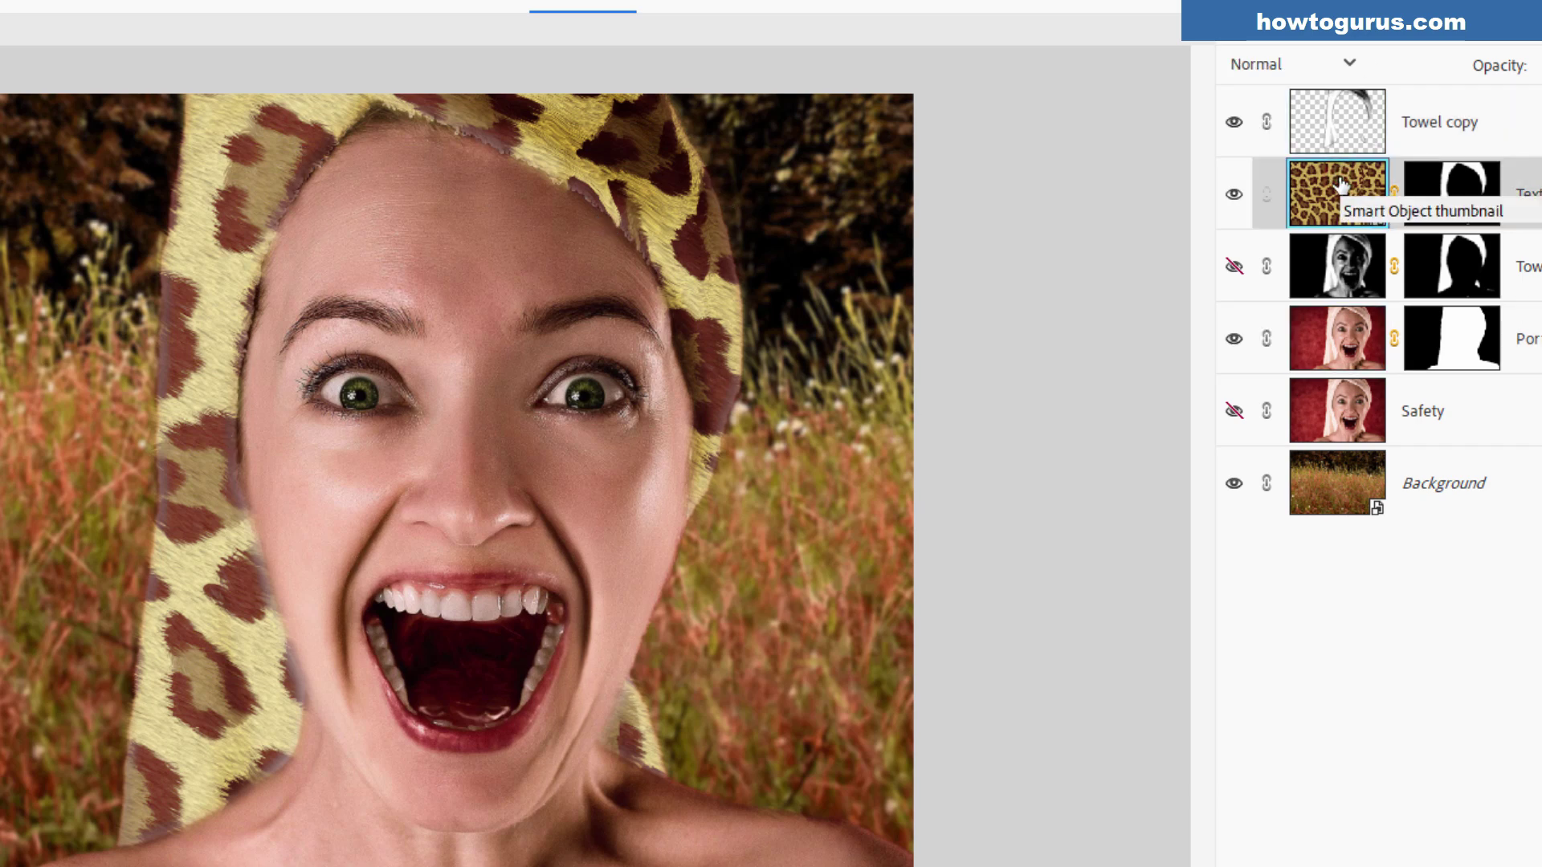
left_click(1290, 64)
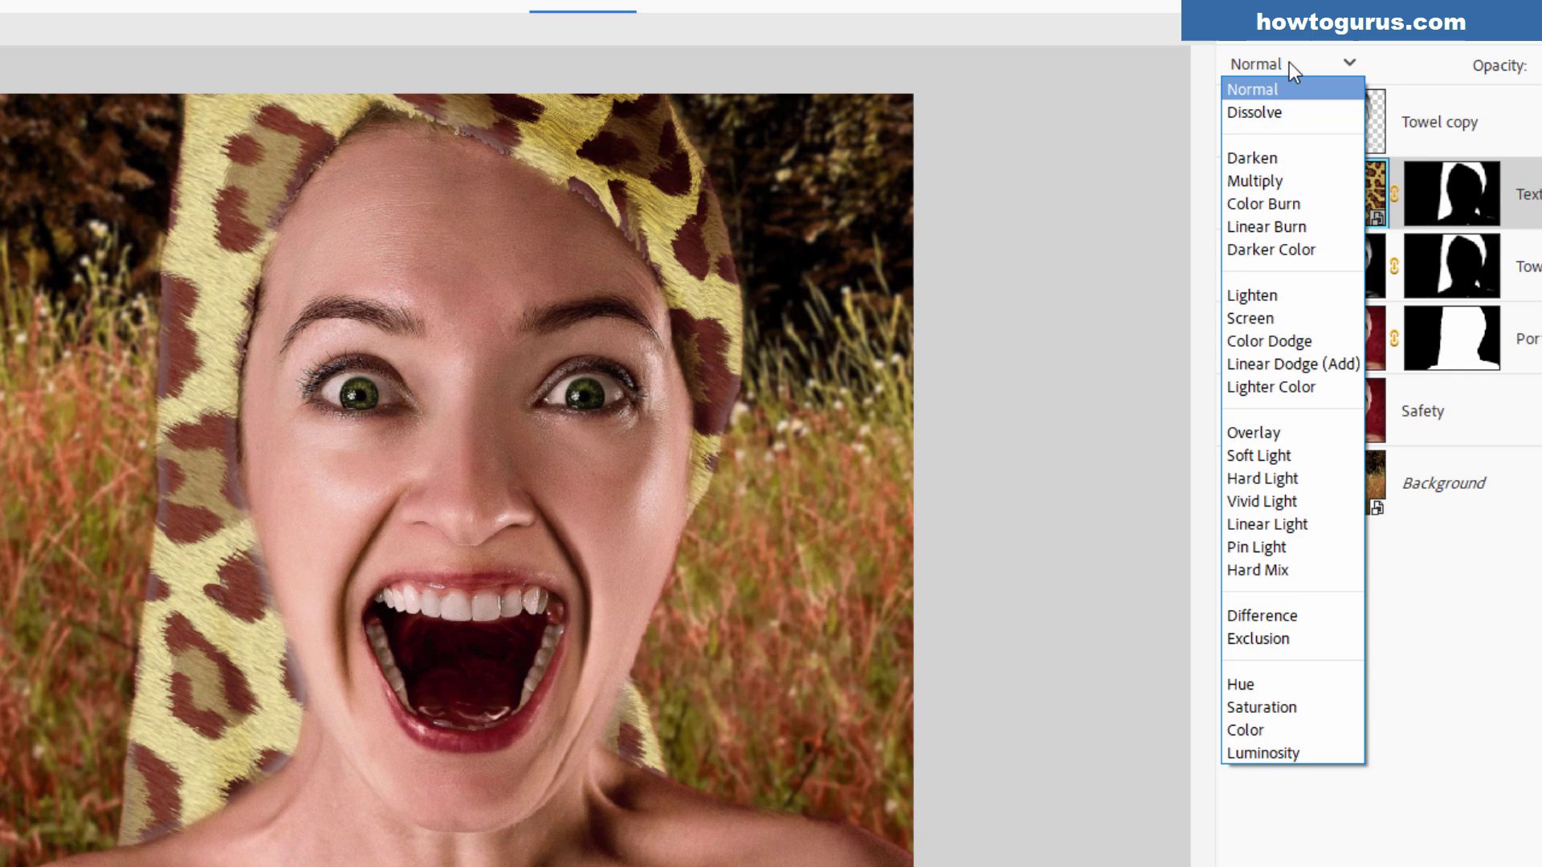
left_click(1284, 181)
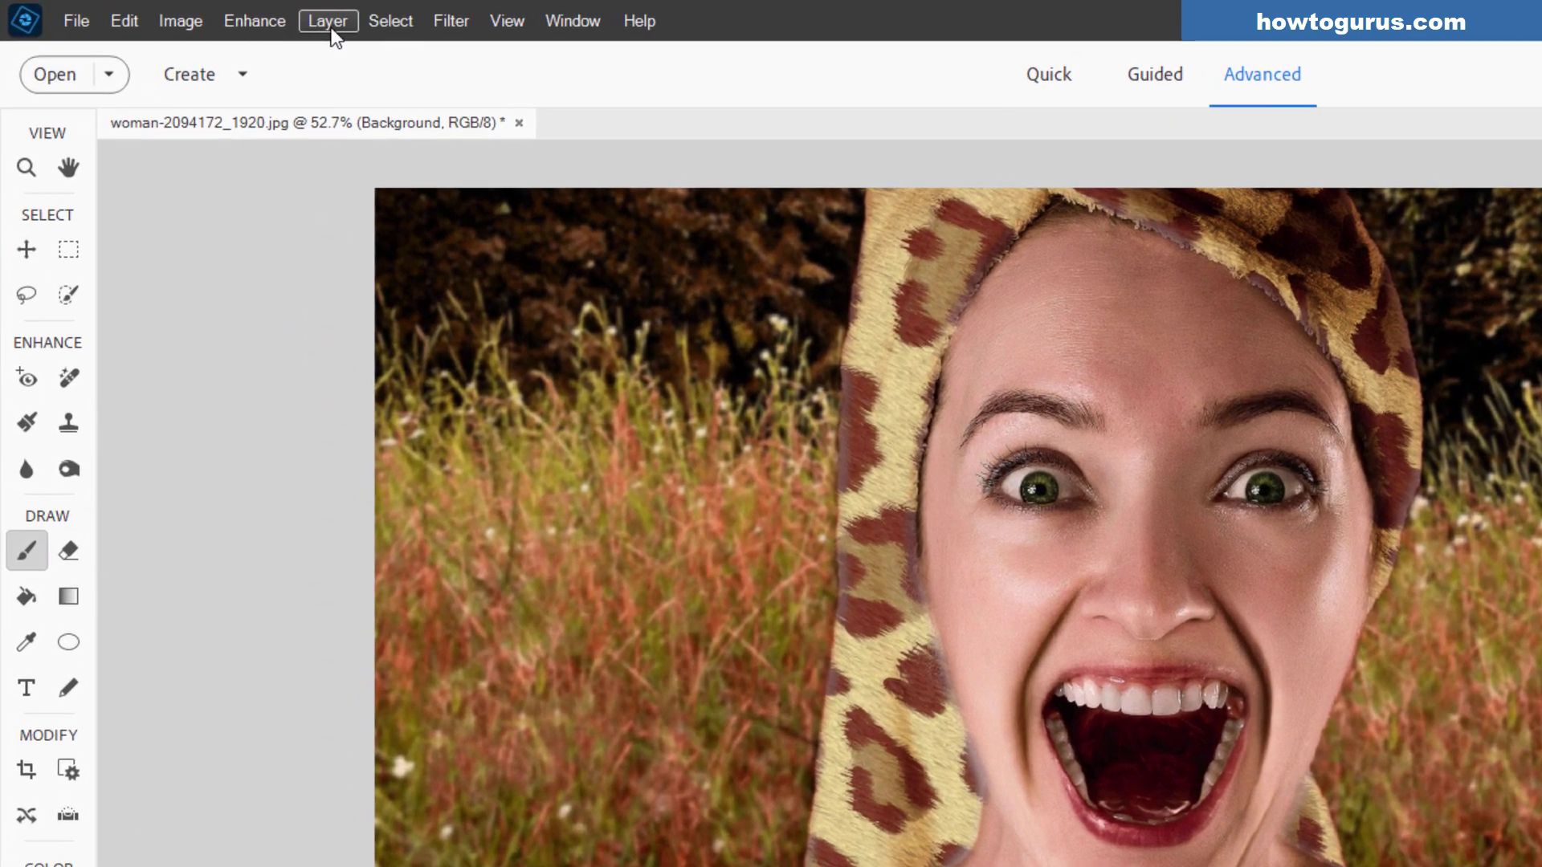
- Add a new Levels adjustment layer above the Background
left_click(219, 15)
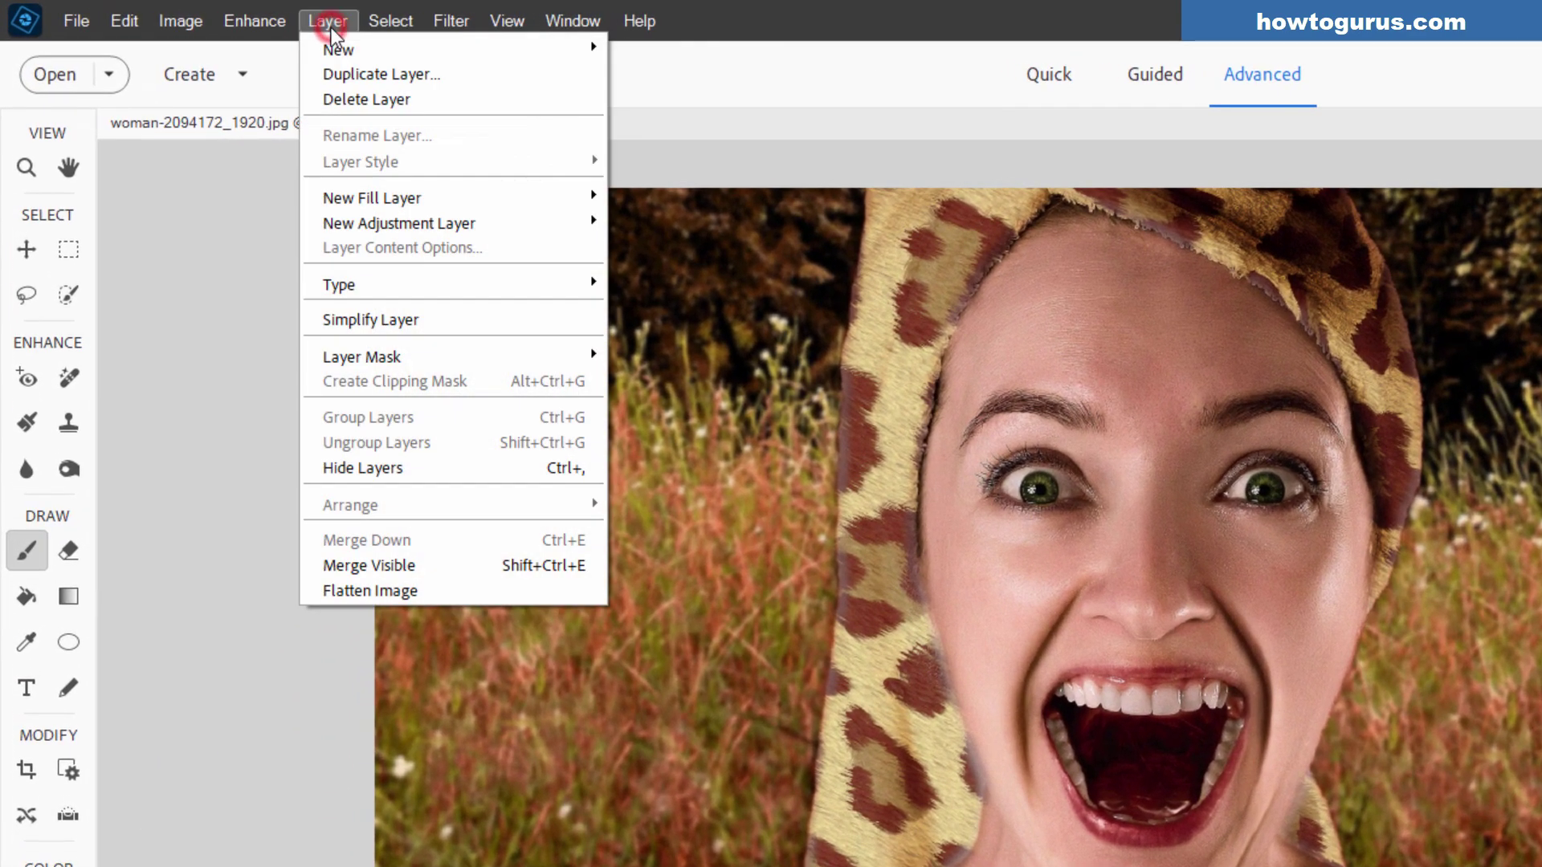
left_click(433, 215)
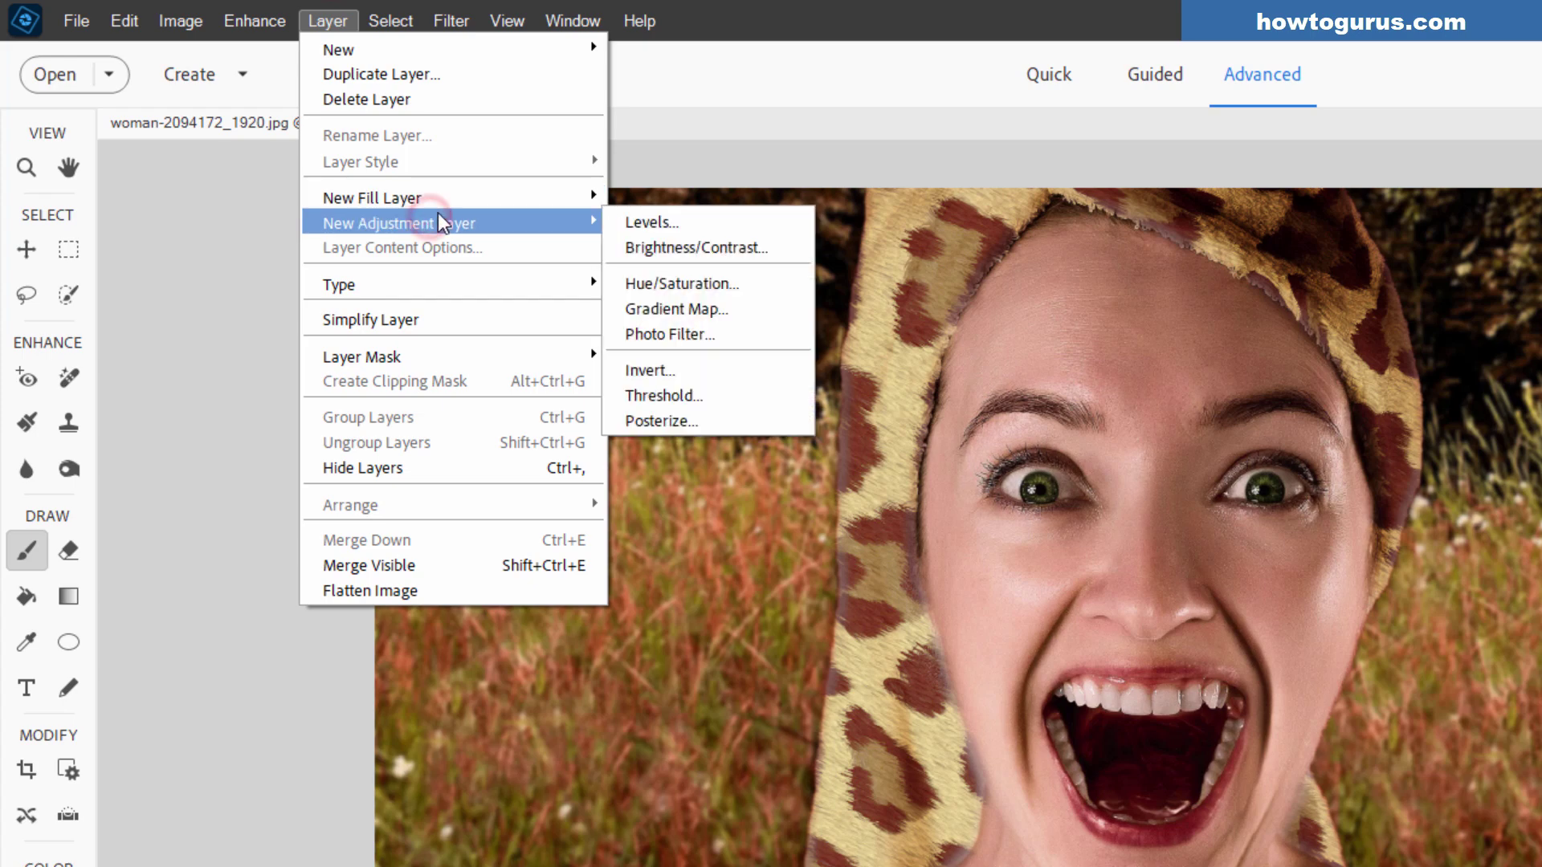
left_click(673, 228)
key("Escape")
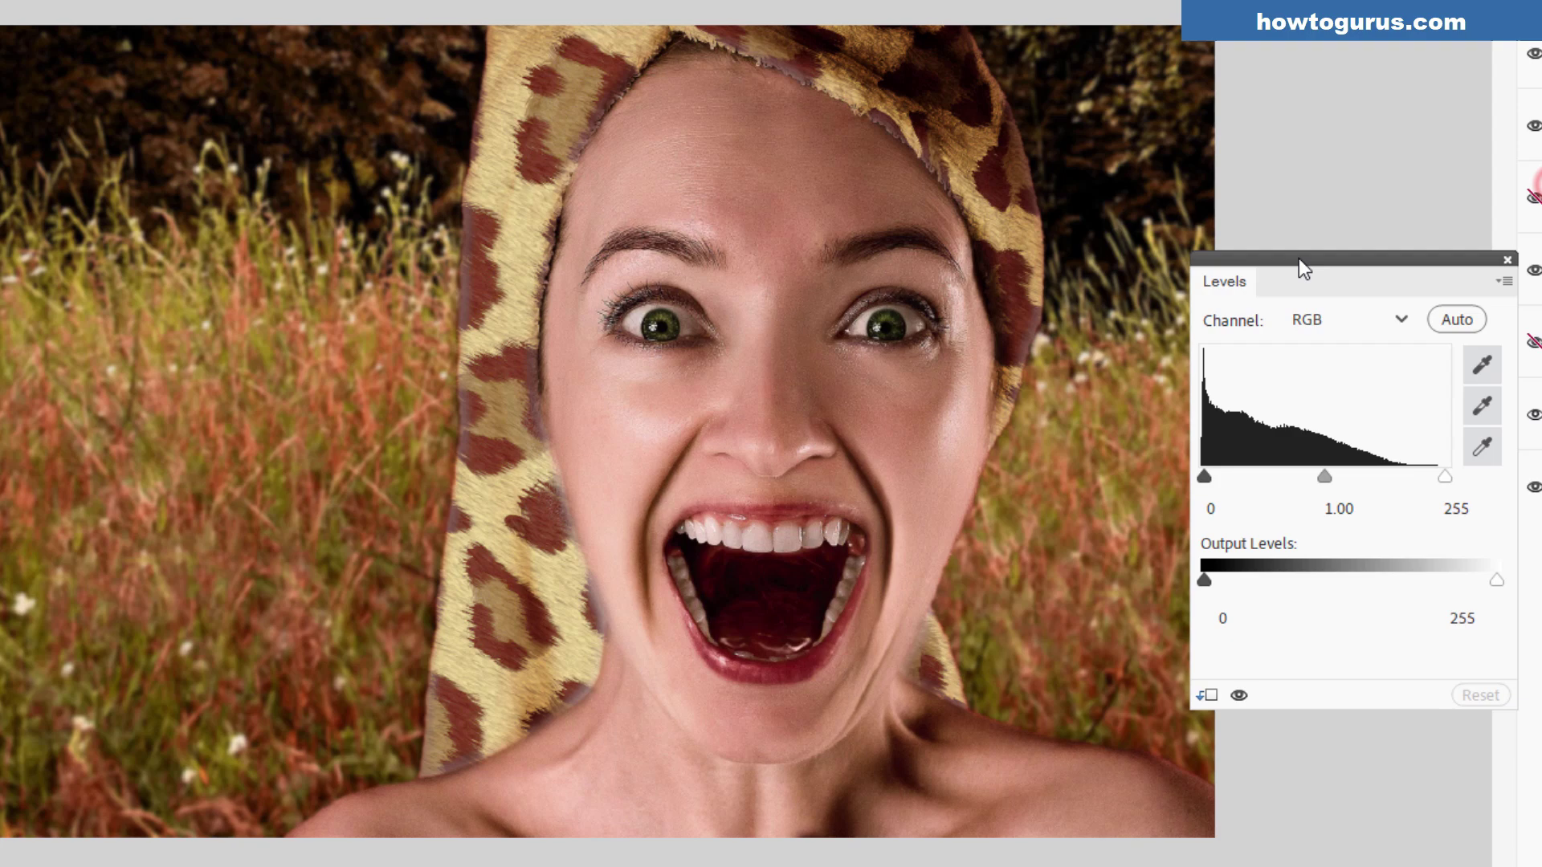
- Set the Levels input values to 4, 1.00 and 238 to boost the grass contrast
left_click_drag(1299, 258, 1303, 262)
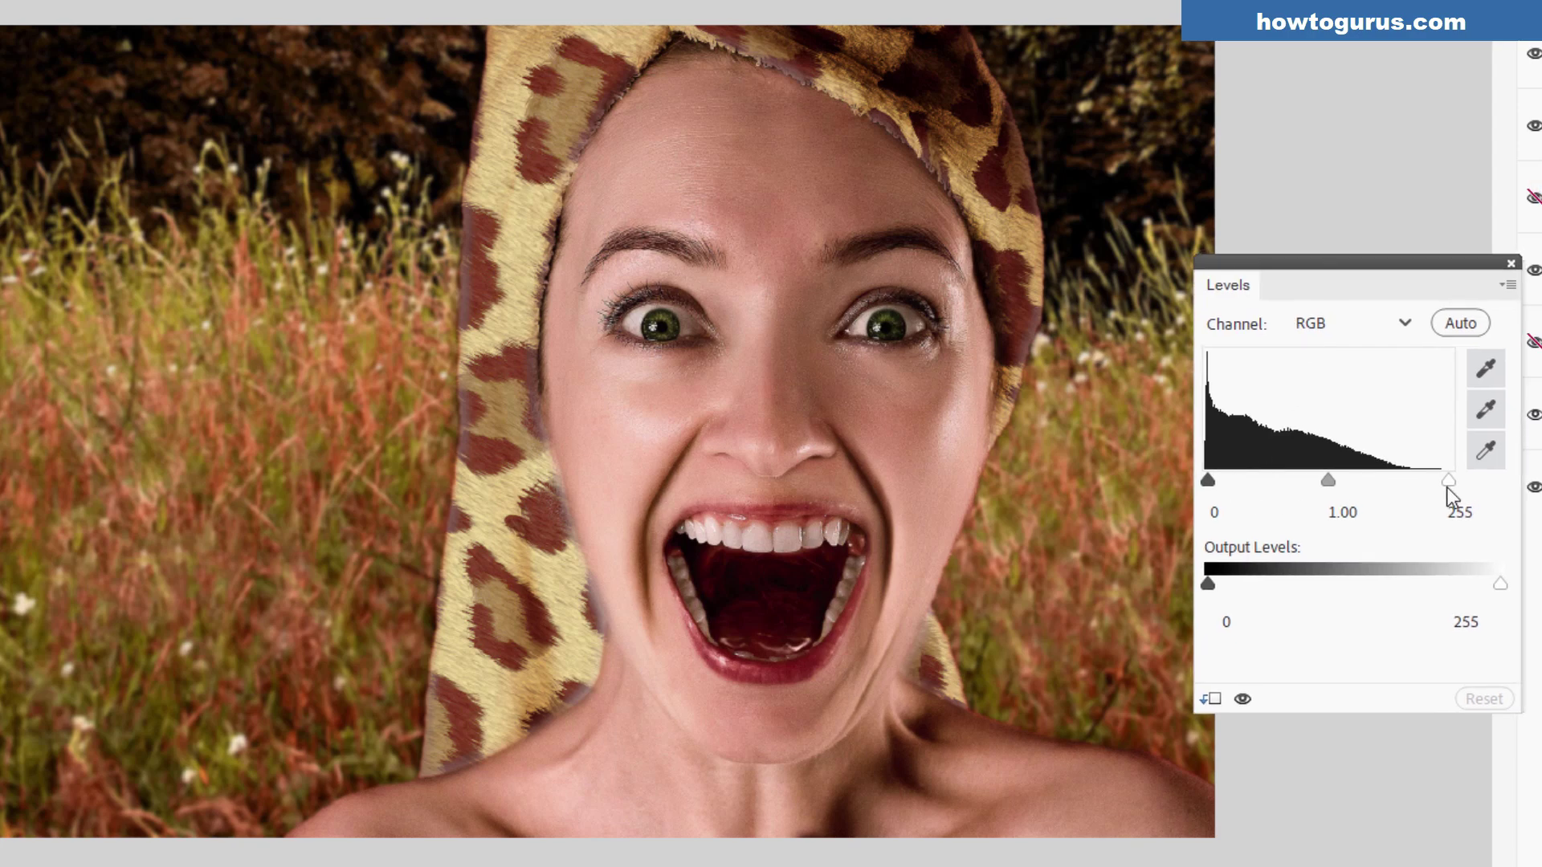
left_click_drag(1447, 486, 1410, 485)
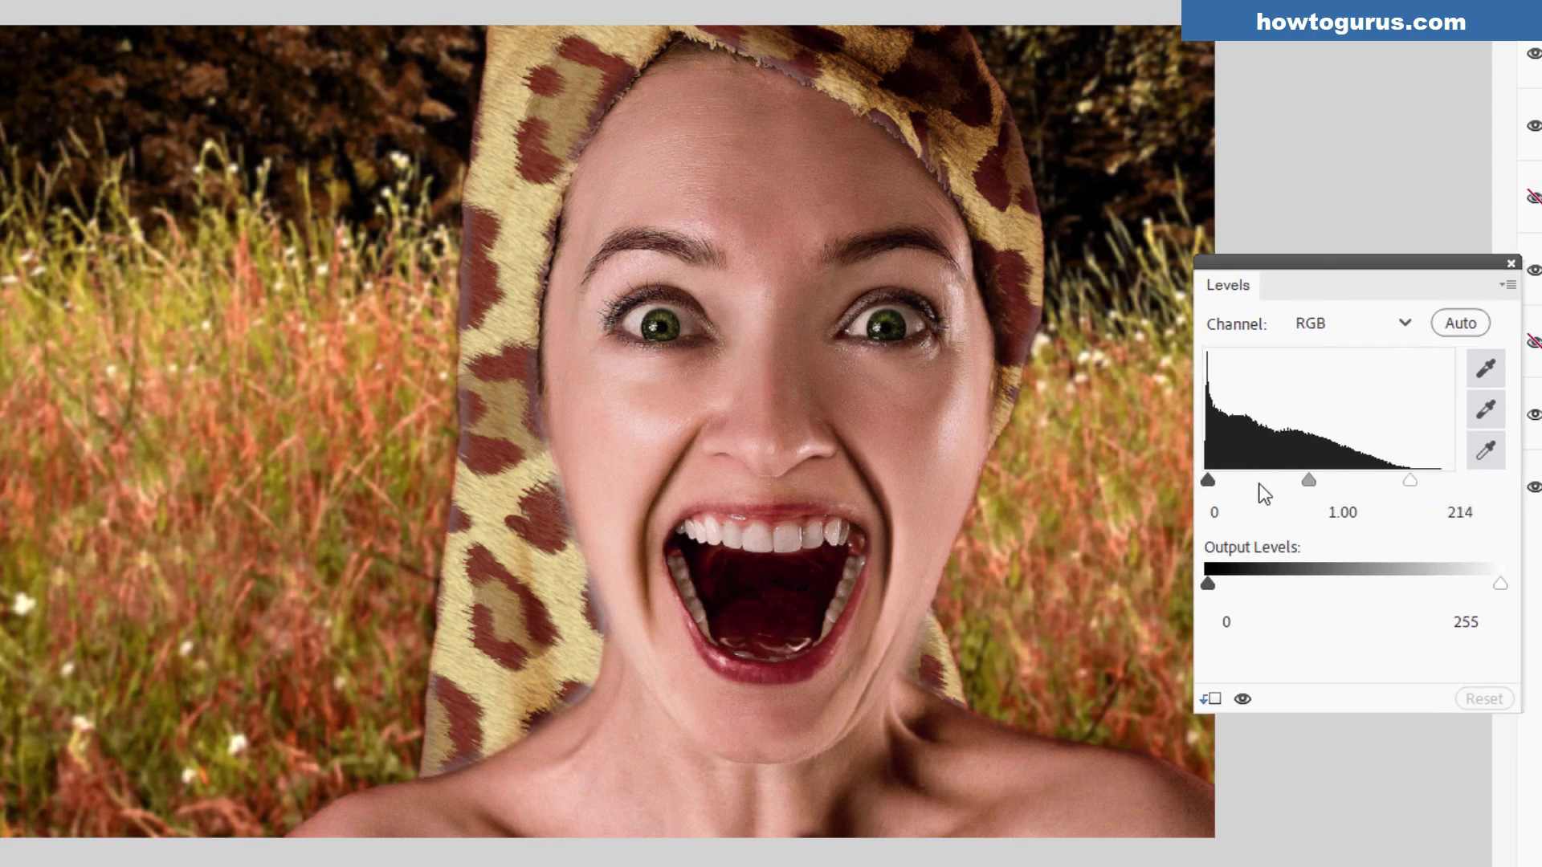
mouse_move(1211, 481)
left_mouse_down()
mouse_move(1224, 480)
mouse_move(1205, 480)
left_mouse_up()
mouse_move(1411, 482)
left_mouse_down()
mouse_move(1440, 483)
mouse_move(1353, 488)
mouse_move(1468, 481)
mouse_move(1432, 481)
left_mouse_up()
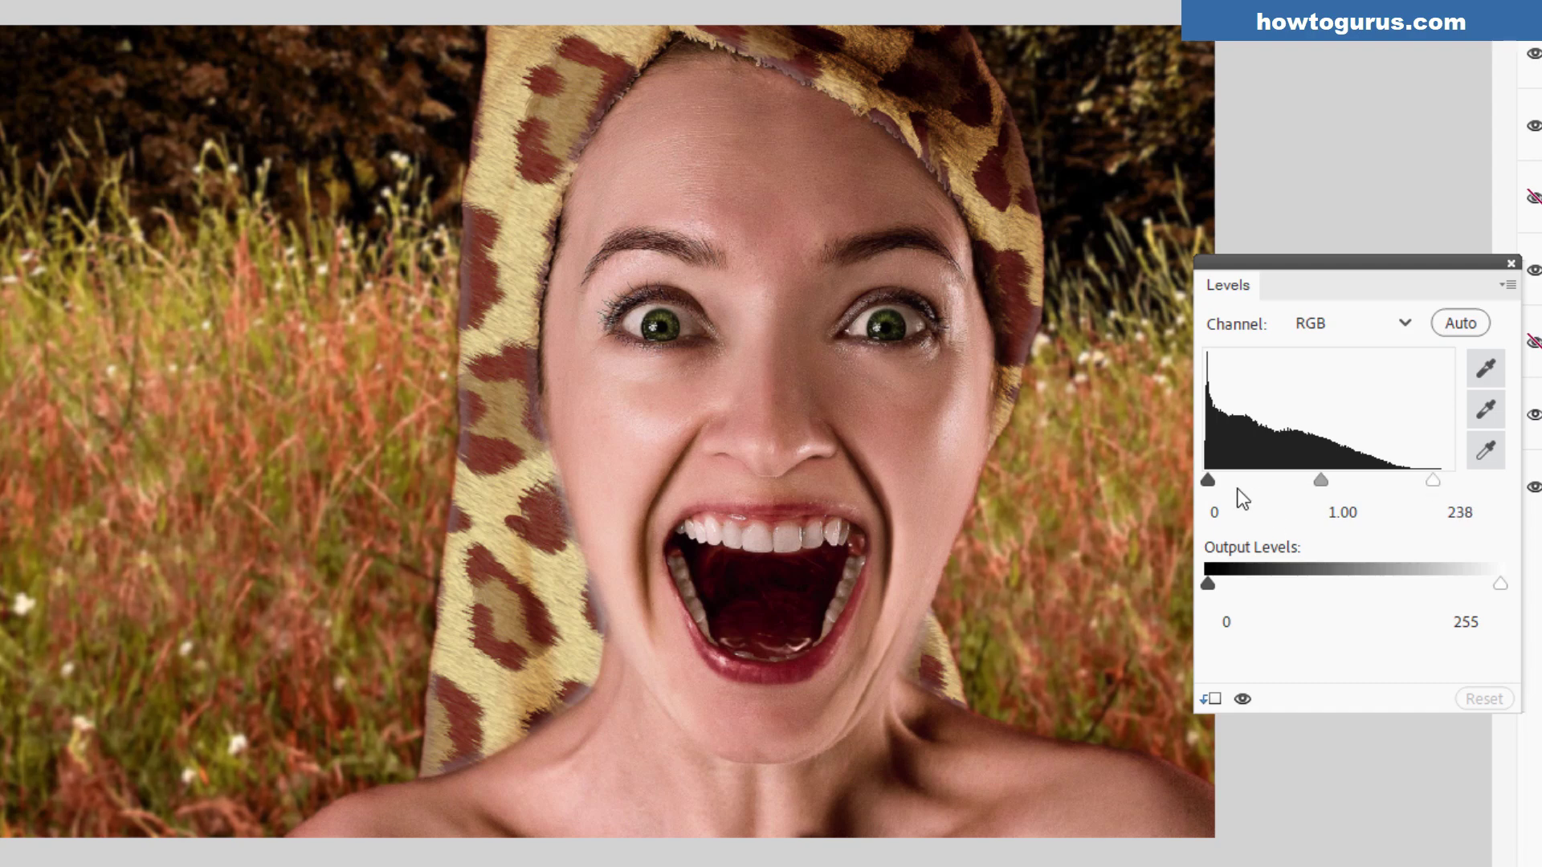
left_click_drag(1209, 479, 1317, 489)
double_click(1347, 511)
type("1")
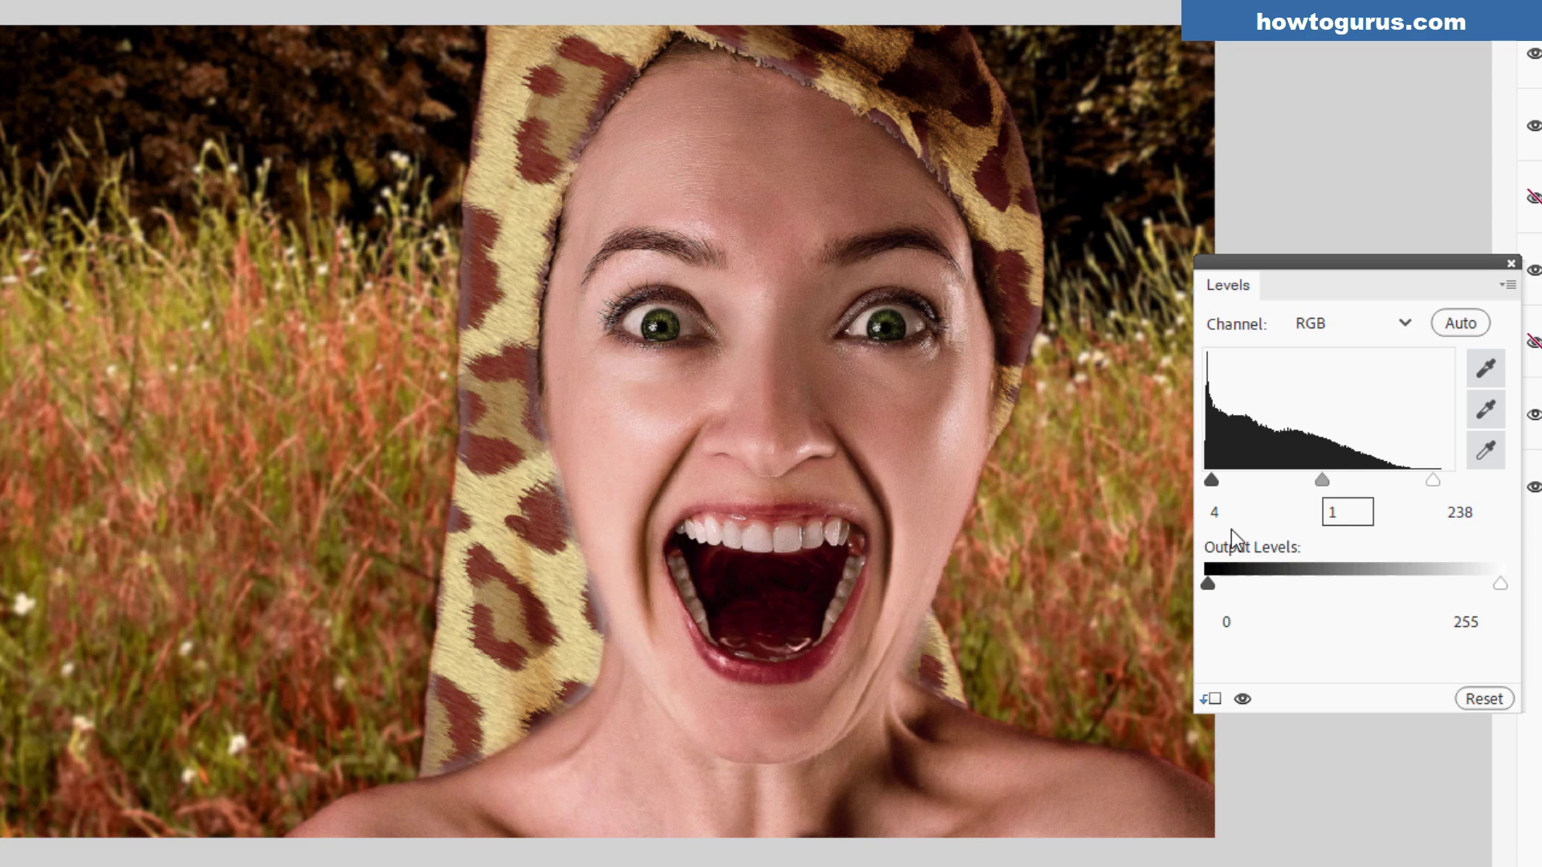
left_click(1510, 262)
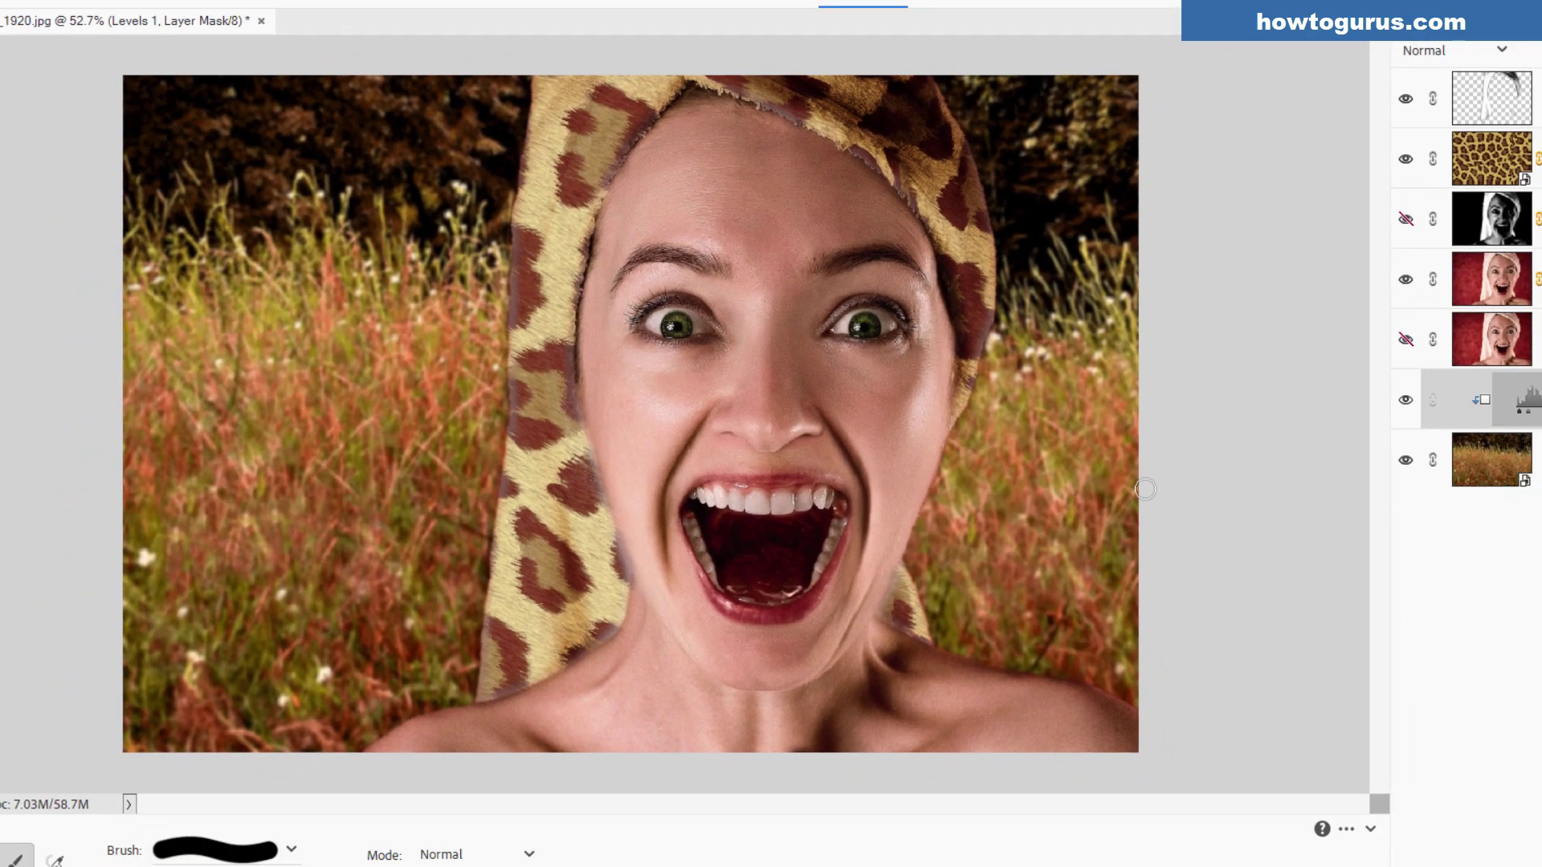